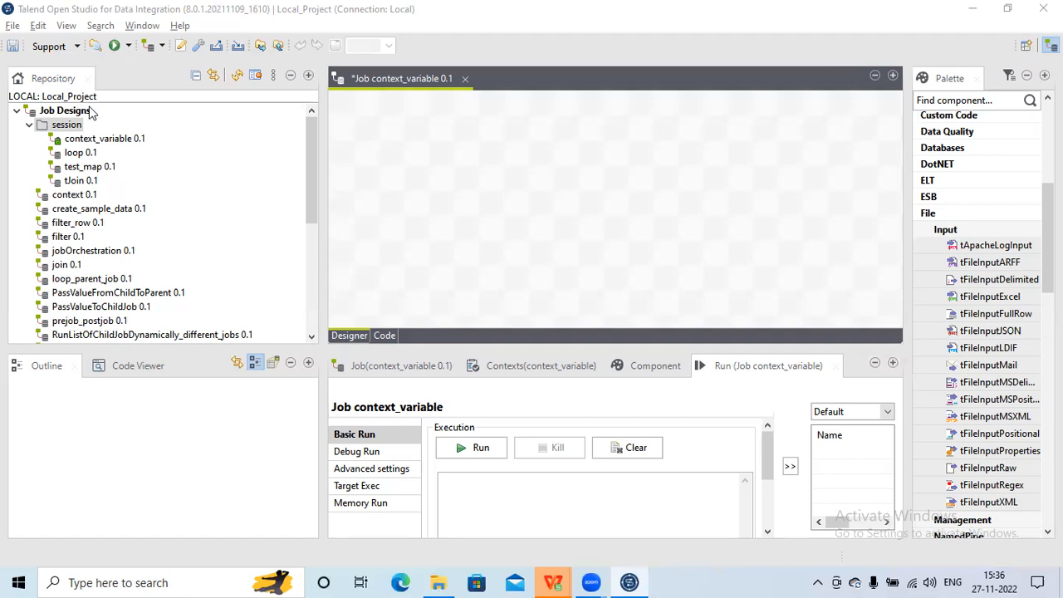
# - Add a tFileInputFullRow component to the context_variable job's design canvas
pyautogui.click(16, 111)
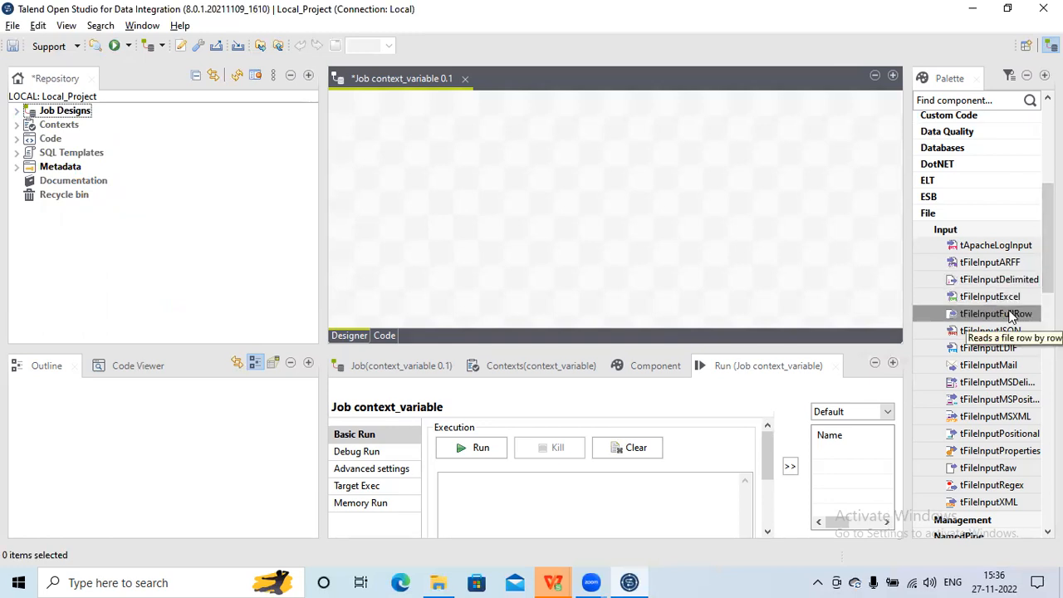
pyautogui.moveTo(1011, 315); pyautogui.dragTo(581, 211)
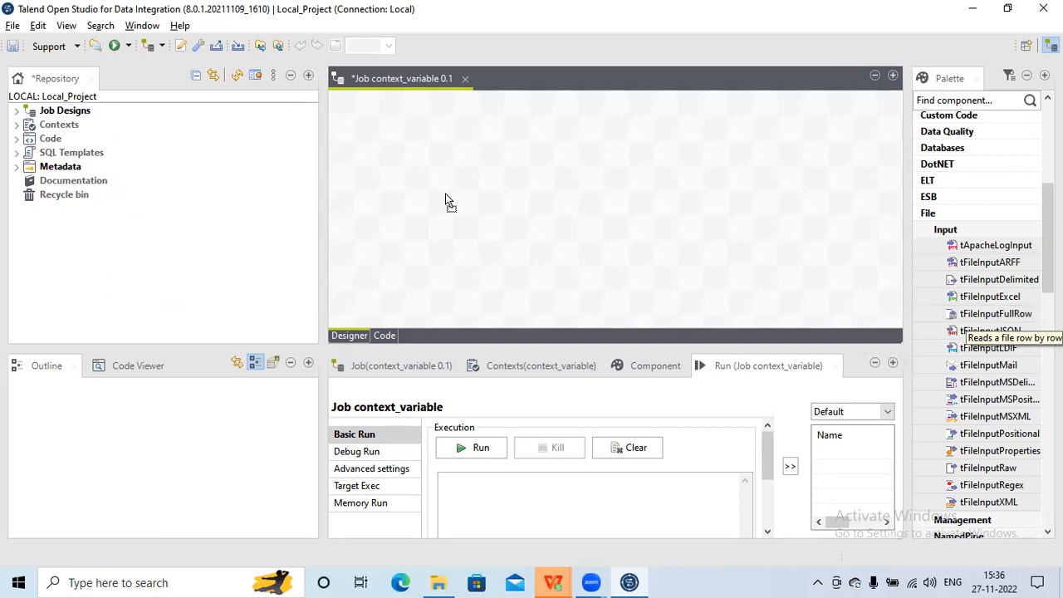
pyautogui.moveTo(446, 201); pyautogui.dragTo(446, 201)
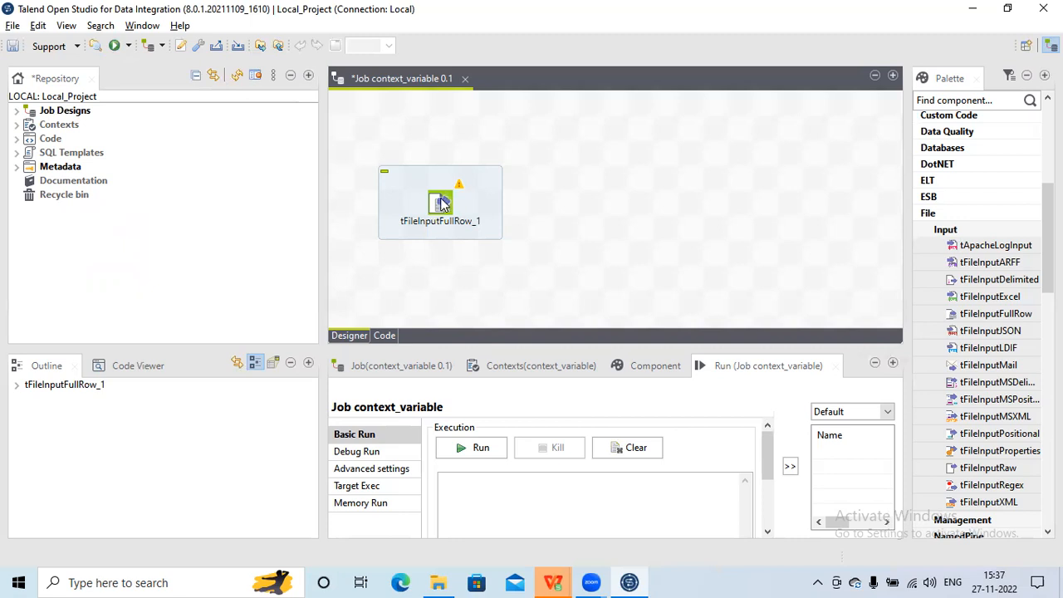
# - Open the tFileInputFullRow_1 component's basic settings and set its header to 1
pyautogui.click(443, 204)
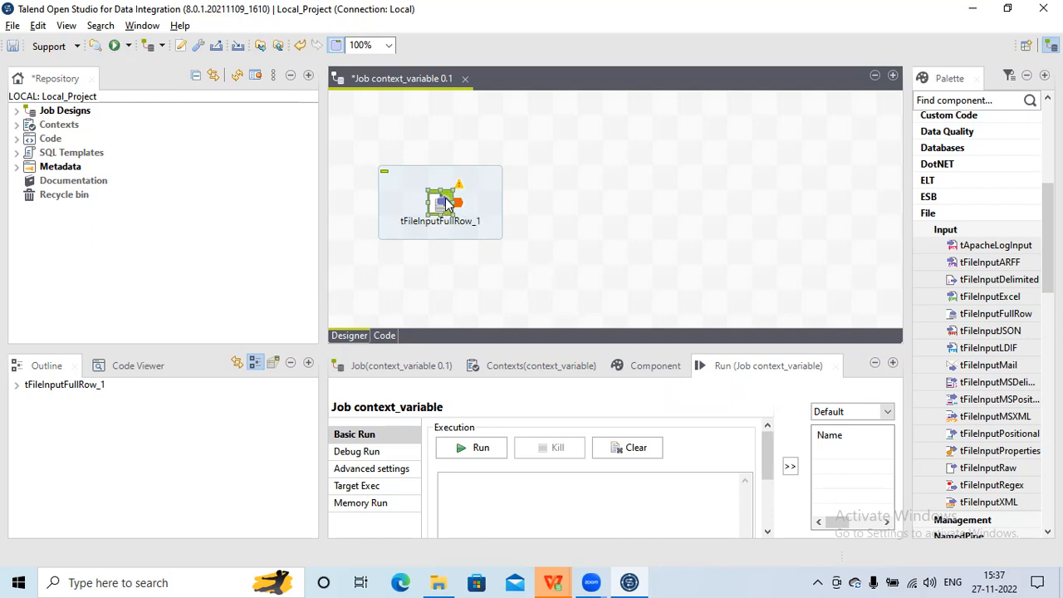
pyautogui.click(641, 362)
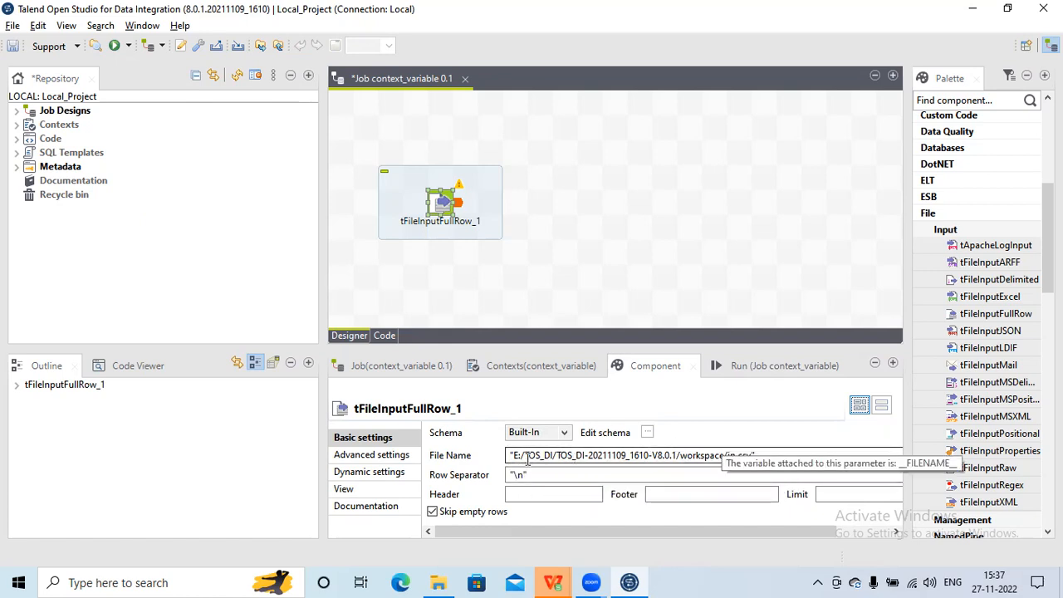
pyautogui.click(554, 493)
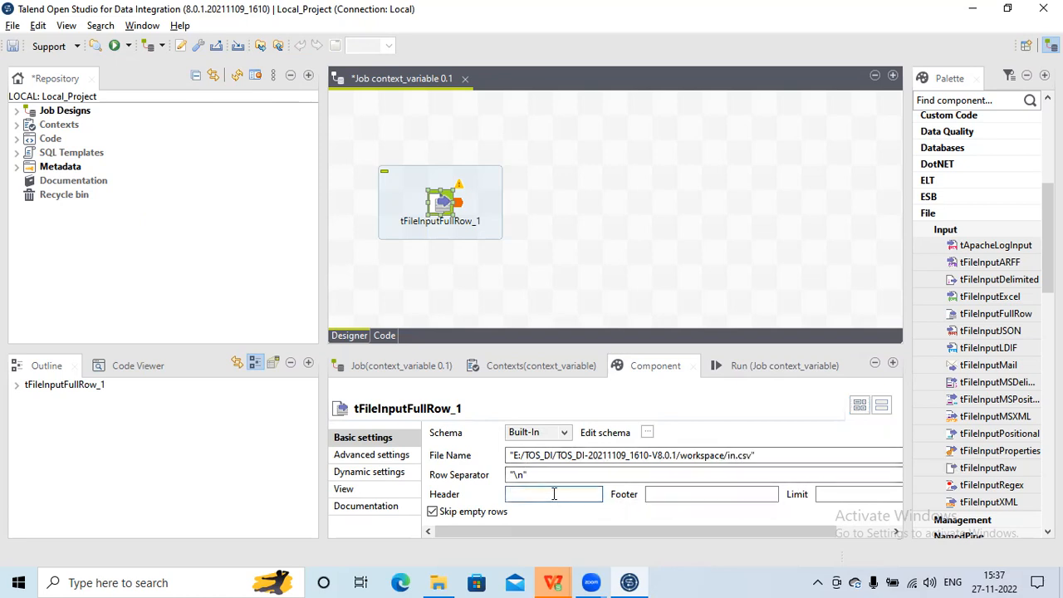
pyautogui.write('1')
# - Switch to File Explorer, copy the TalendFiles folder path, and return to Talend
pyautogui.click(447, 580)
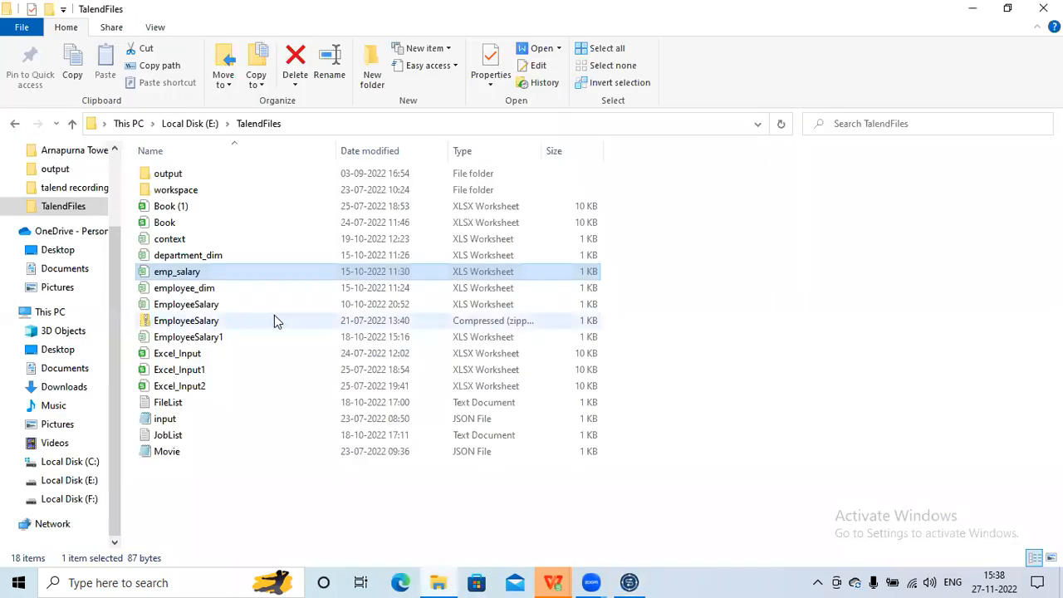
pyautogui.click(344, 123)
pyautogui.hotkey('ctrl', 'c')
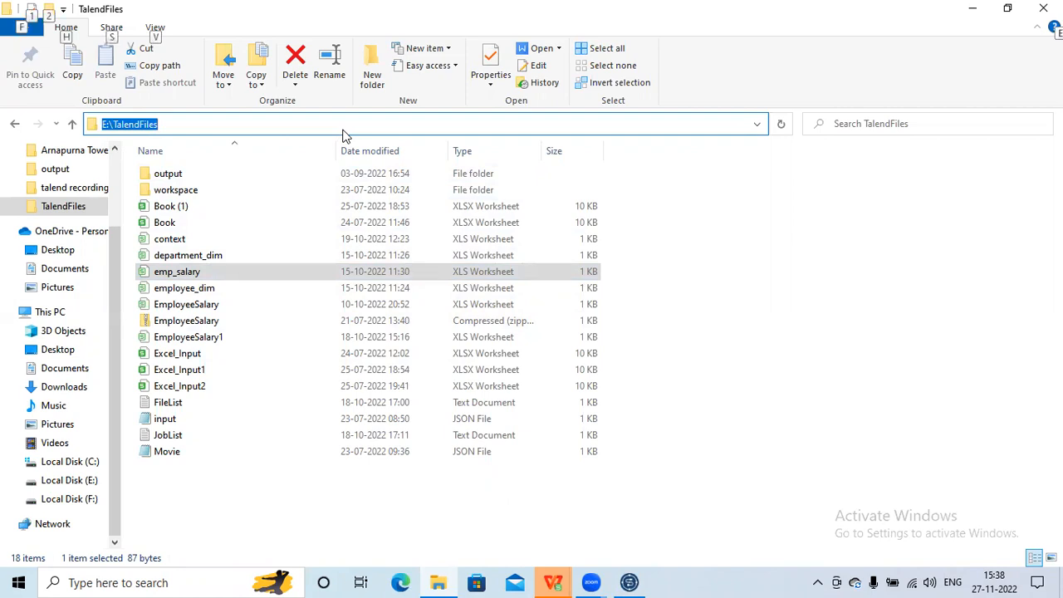
pyautogui.hotkey('alt', 'Tab')
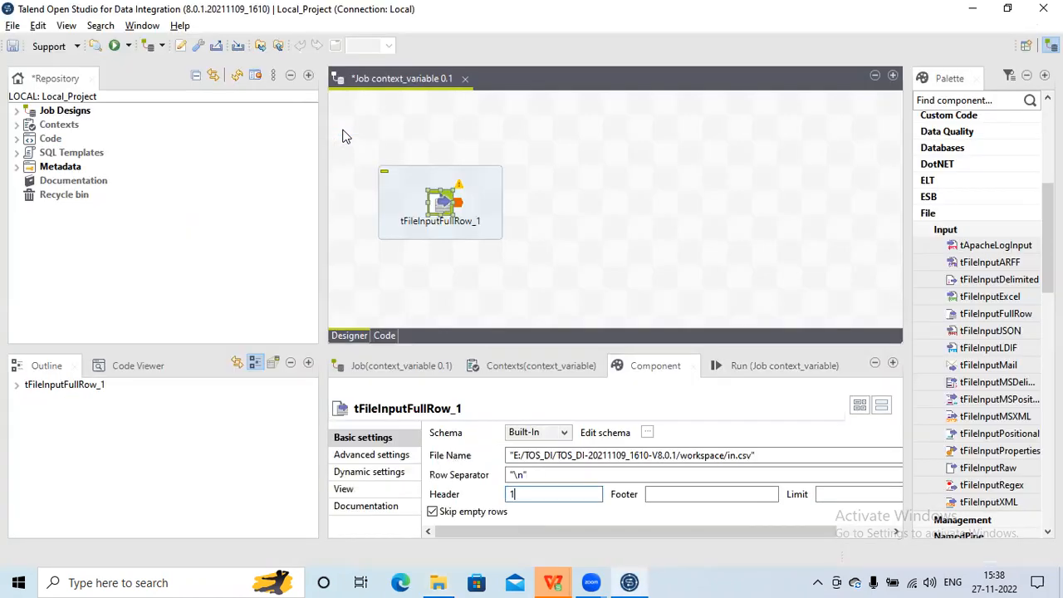
# - Replace the file name of tFileInputFullRow_1 with the copied folder path, written as "E:/TalendFiles/" in quotes with forward slashes
pyautogui.click(758, 457)
pyautogui.hotkey('ctrl', 'a')
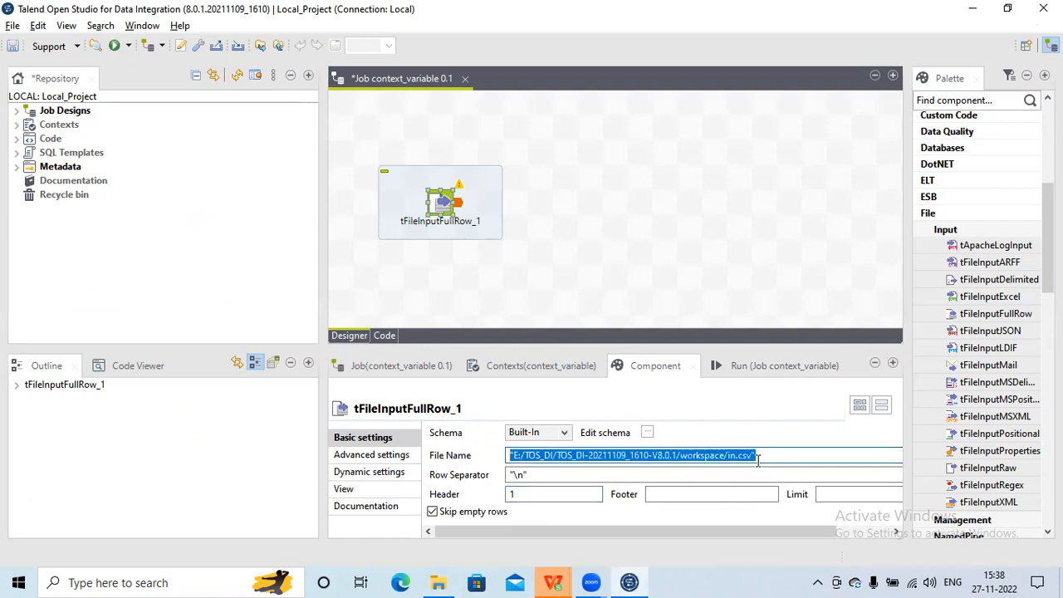
pyautogui.hotkey('ctrl', 'v')
pyautogui.write('\\')
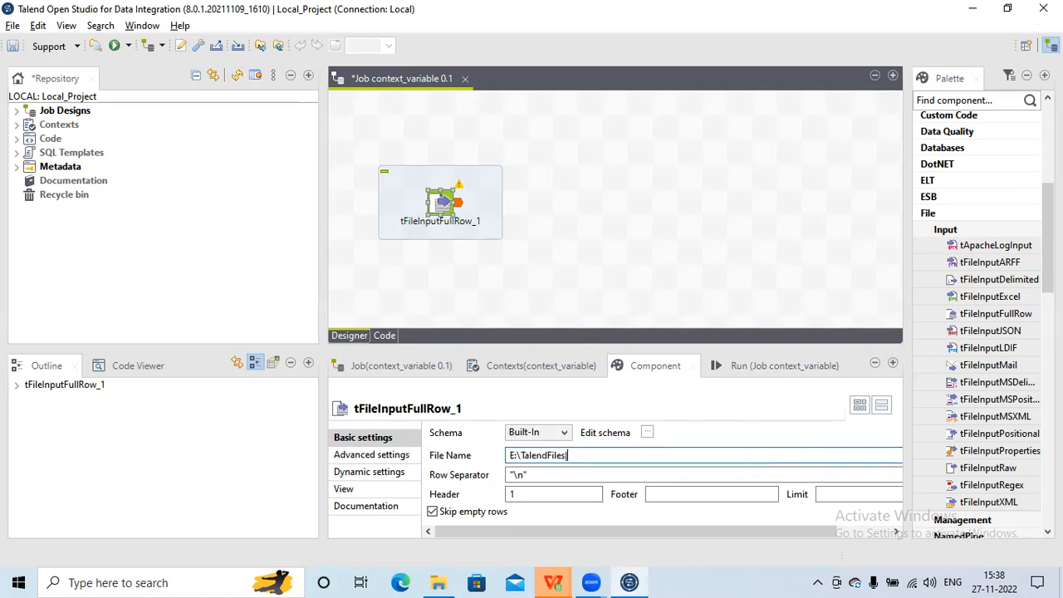
pyautogui.press('Home')
pyautogui.write('"')
pyautogui.click(526, 455)
pyautogui.press('BackSpace')
pyautogui.write('/')
pyautogui.write('/')
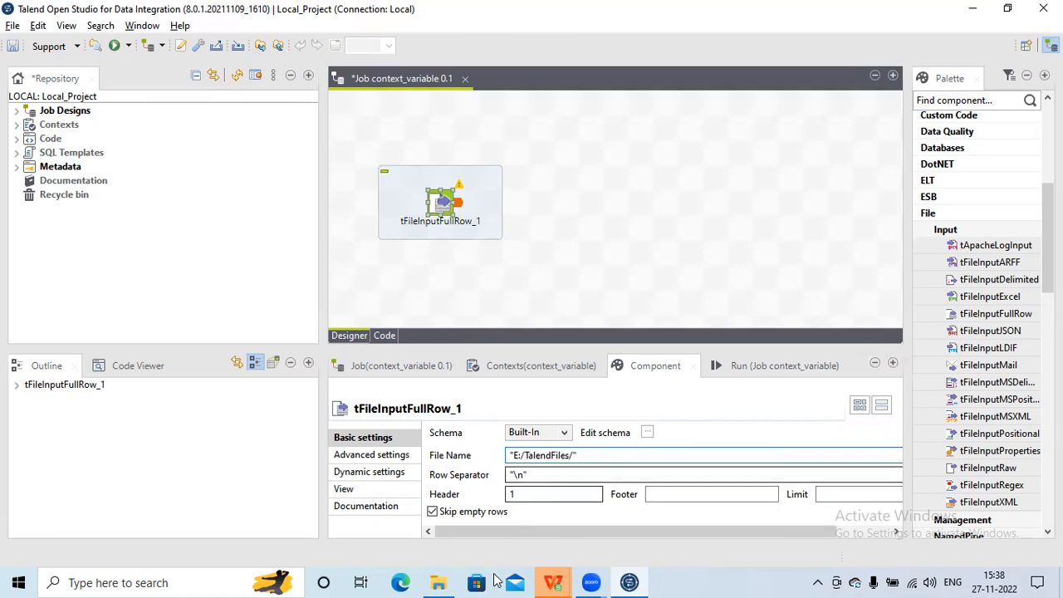
# - Copy the emp_salary file's name from File Explorer and complete the component's file name as "E:/TalendFiles/emp_salary.csv"
pyautogui.click(437, 582)
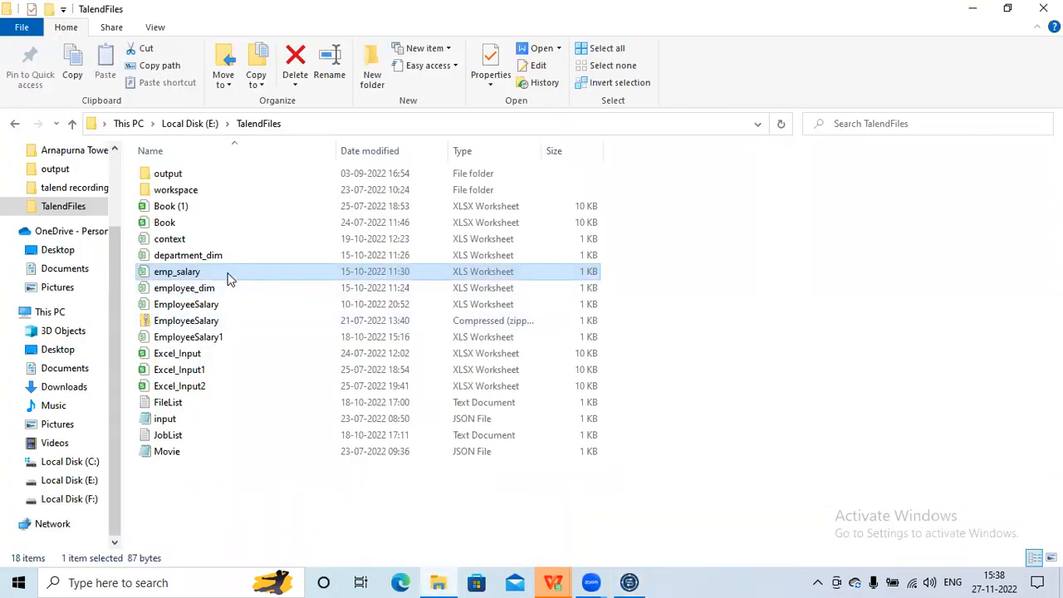
pyautogui.press('F2')
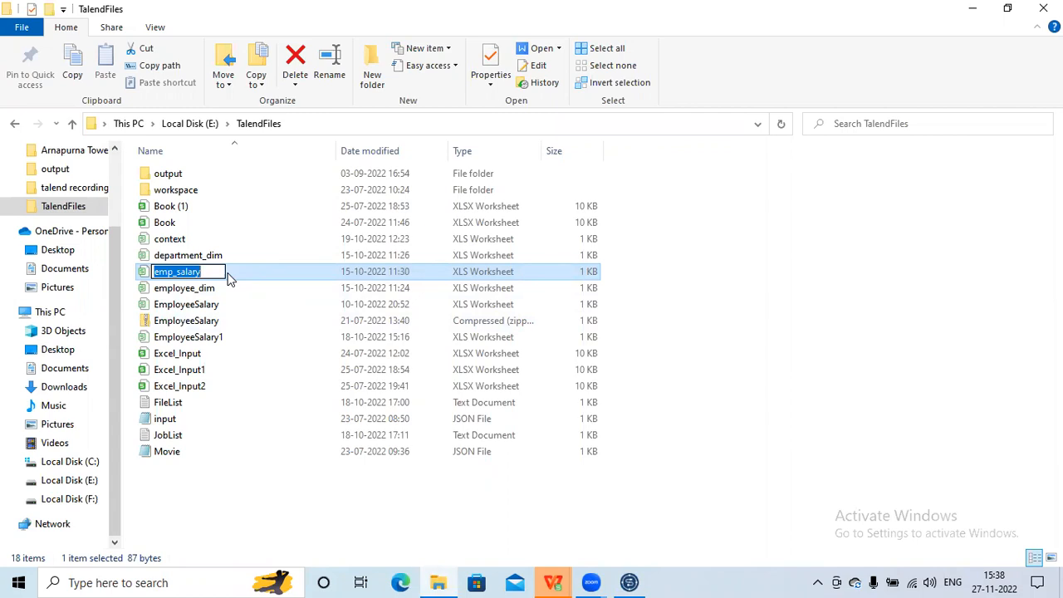
pyautogui.hotkey('ctrl', 'c')
pyautogui.hotkey('alt', 'Tab')
pyautogui.hotkey('ctrl', 'v')
pyautogui.write('.c')
pyautogui.write('v')
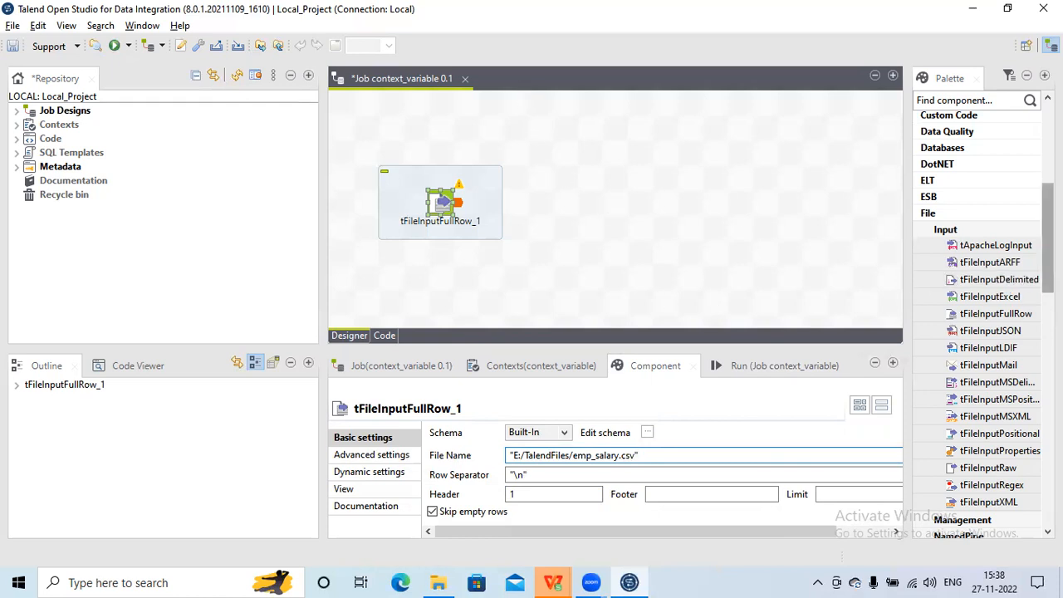
# - Add a tLogRow component to the canvas beside tFileInputFullRow_1
pyautogui.scroll(6, 1048, 241)
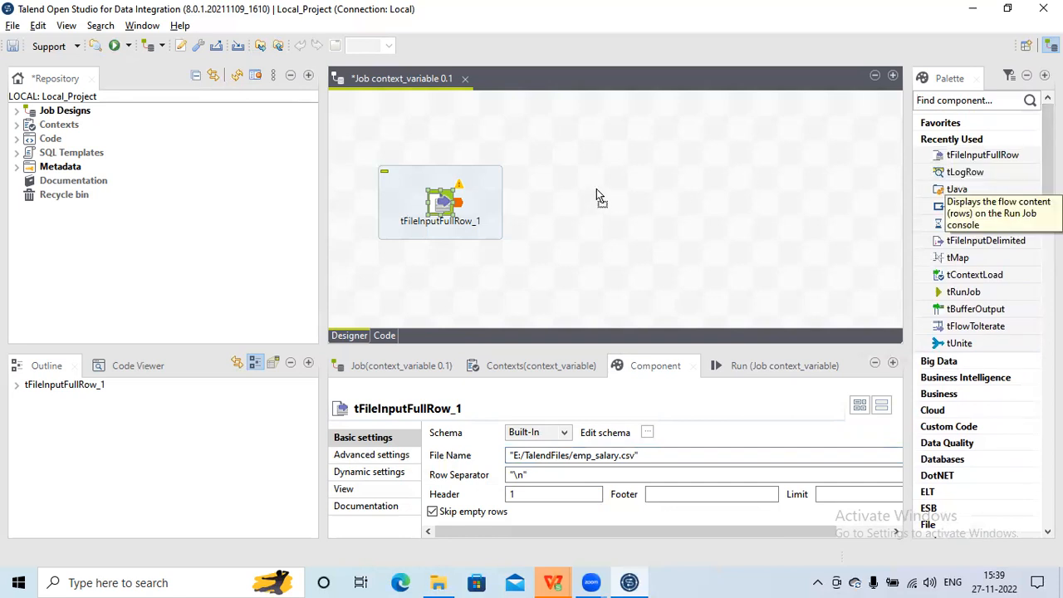
pyautogui.moveTo(594, 195); pyautogui.dragTo(596, 190)
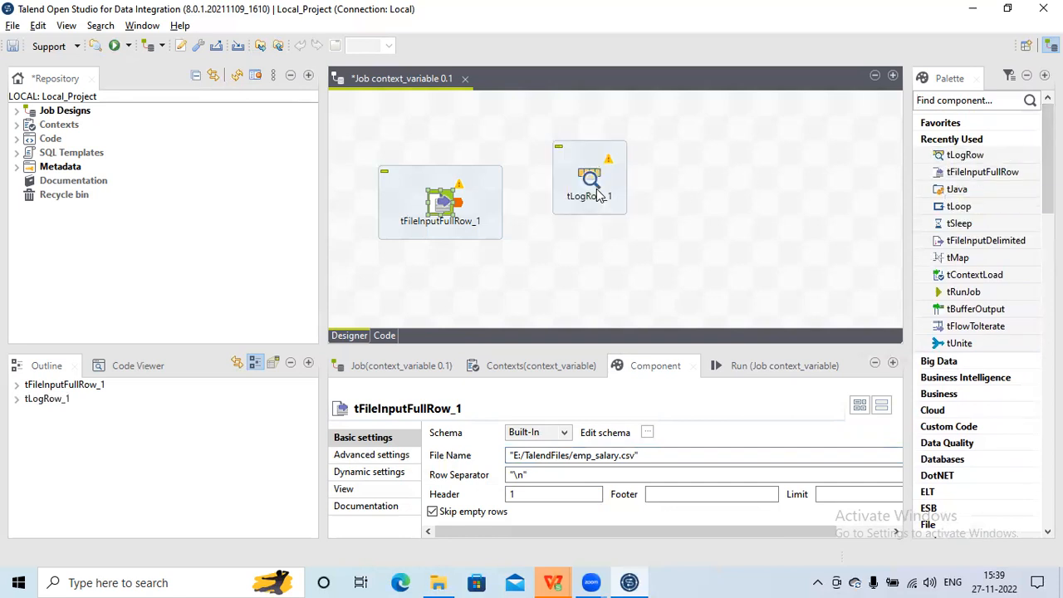
# - Try to link tFileInputFullRow_1 to tLogRow_1 with a Main row
pyautogui.rightClick(446, 204)
pyautogui.moveTo(484, 209)
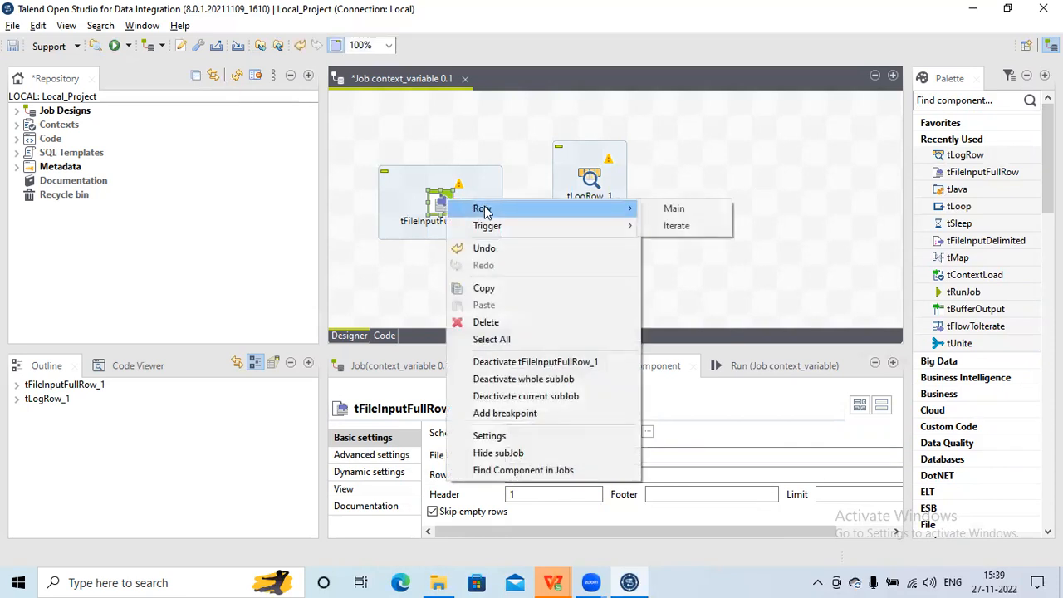
pyautogui.click(674, 210)
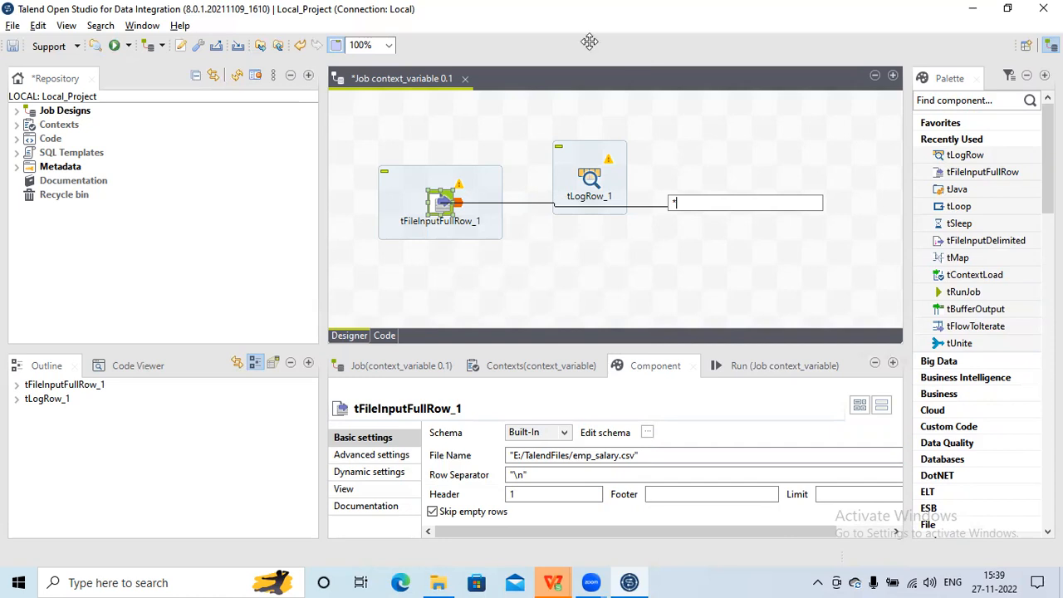
pyautogui.click(589, 177)
# - Move tLogRow_1 farther from and level with the input component, and set its mode to Table
pyautogui.moveTo(588, 177); pyautogui.dragTo(653, 196)
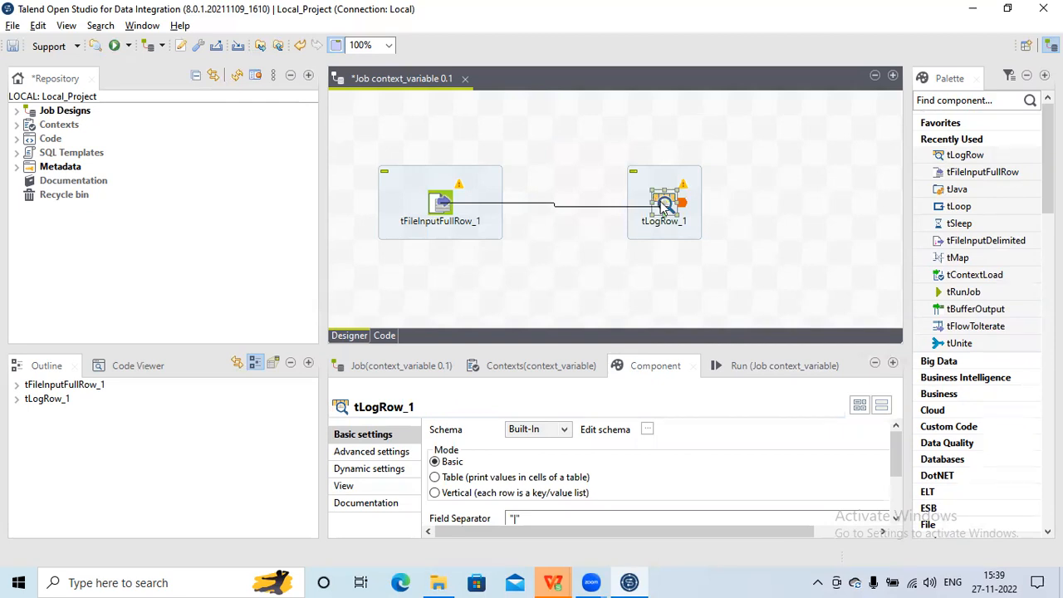
pyautogui.click(435, 477)
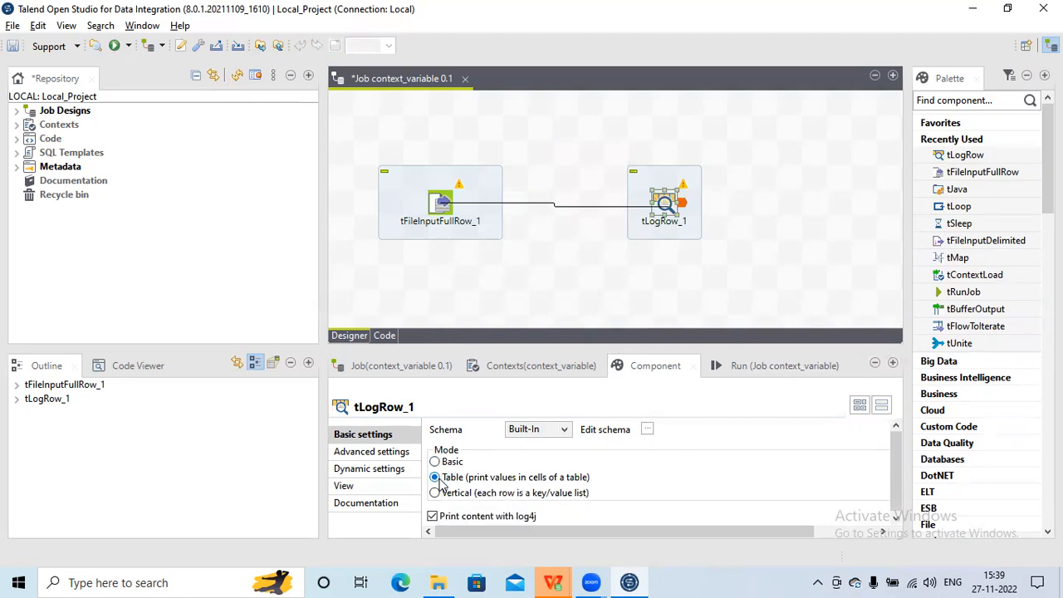
# - Connect tFileInputFullRow_1 to tLogRow_1 with a Main row
pyautogui.click(564, 213)
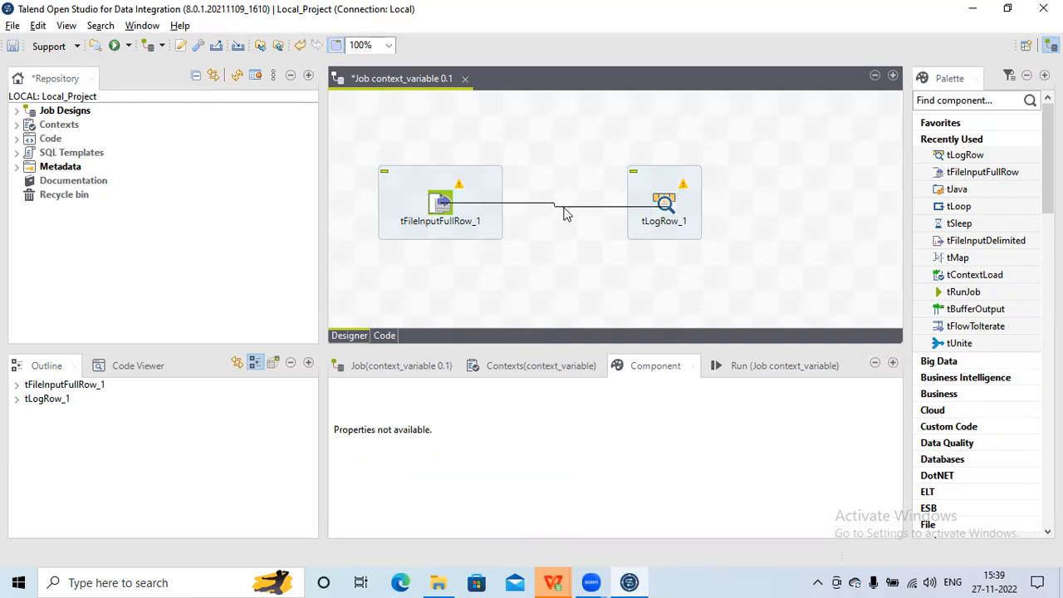
pyautogui.rightClick(564, 211)
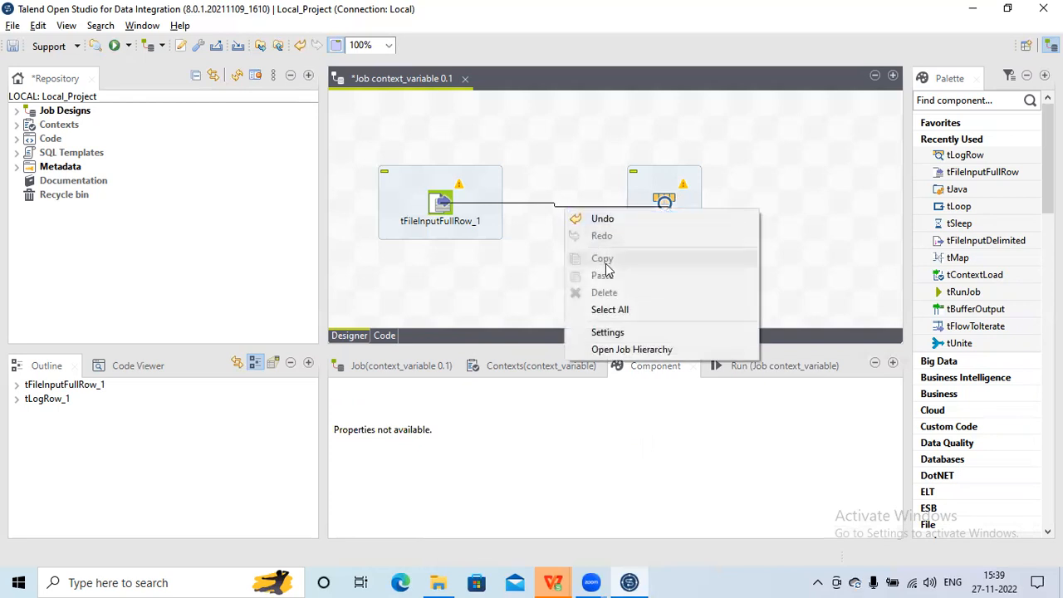
pyautogui.click(440, 214)
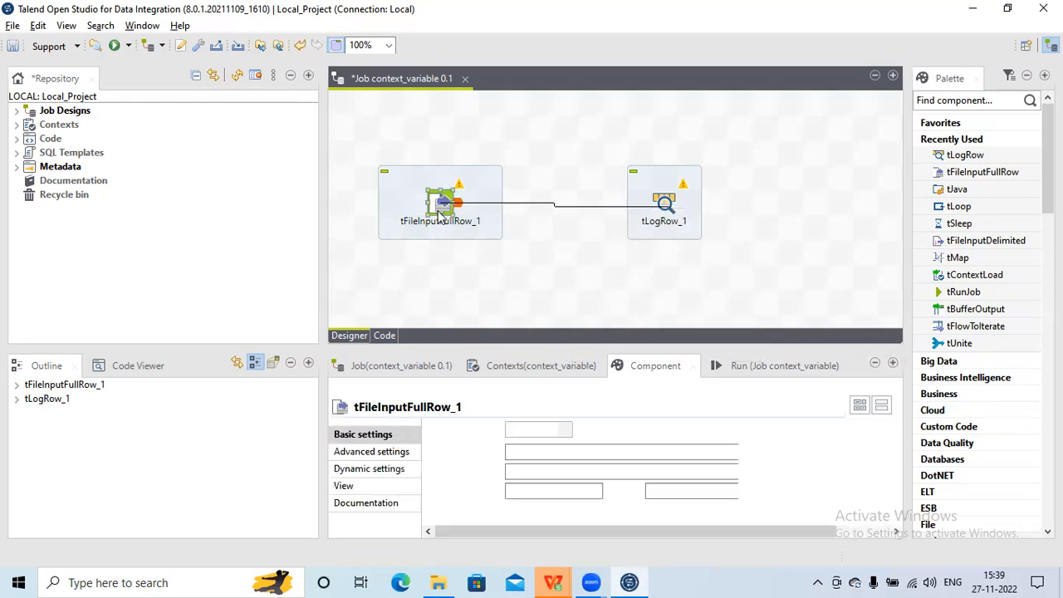
pyautogui.rightClick(440, 214)
pyautogui.moveTo(506, 215)
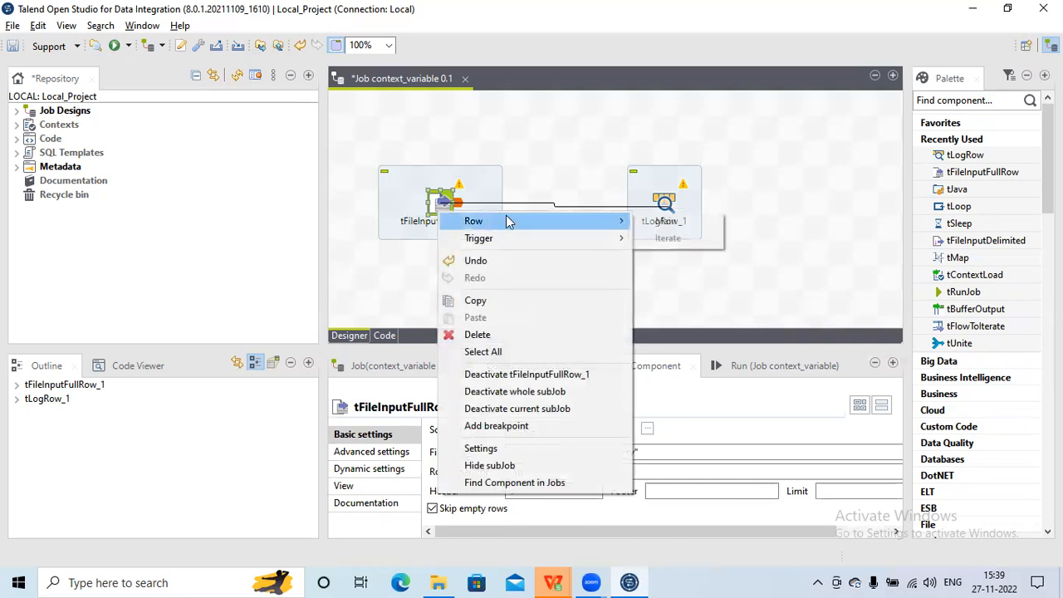
pyautogui.click(654, 224)
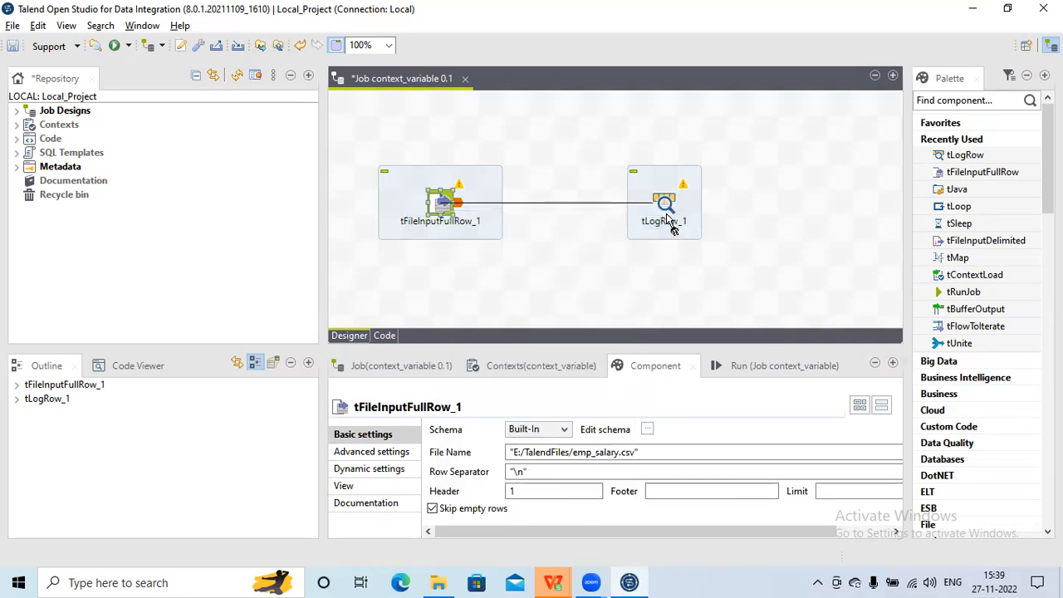
pyautogui.click(666, 218)
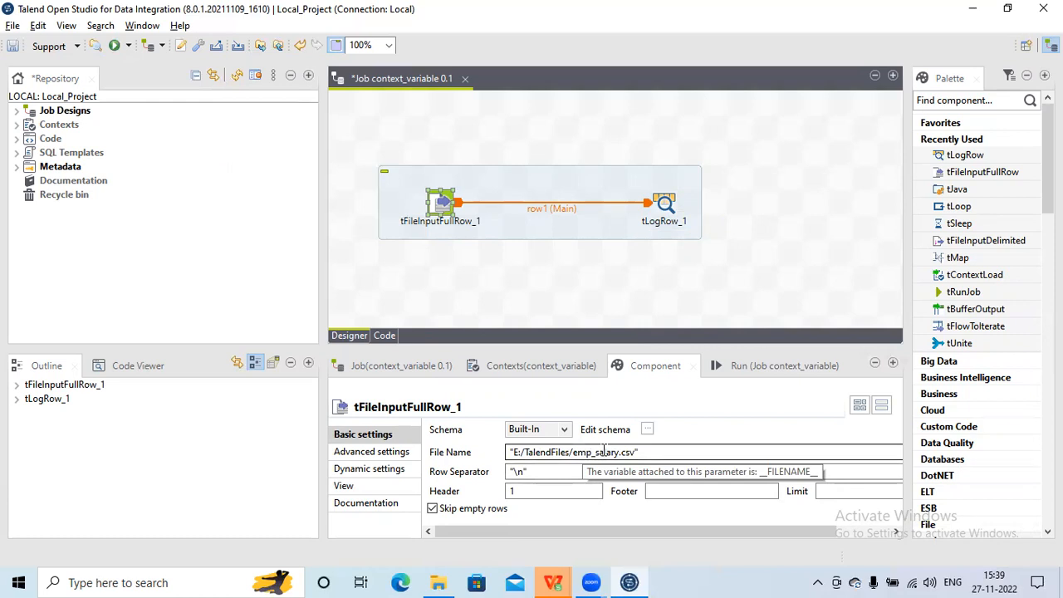
# - Clear the header value of tFileInputFullRow_1 and run the context_variable job
pyautogui.click(535, 495)
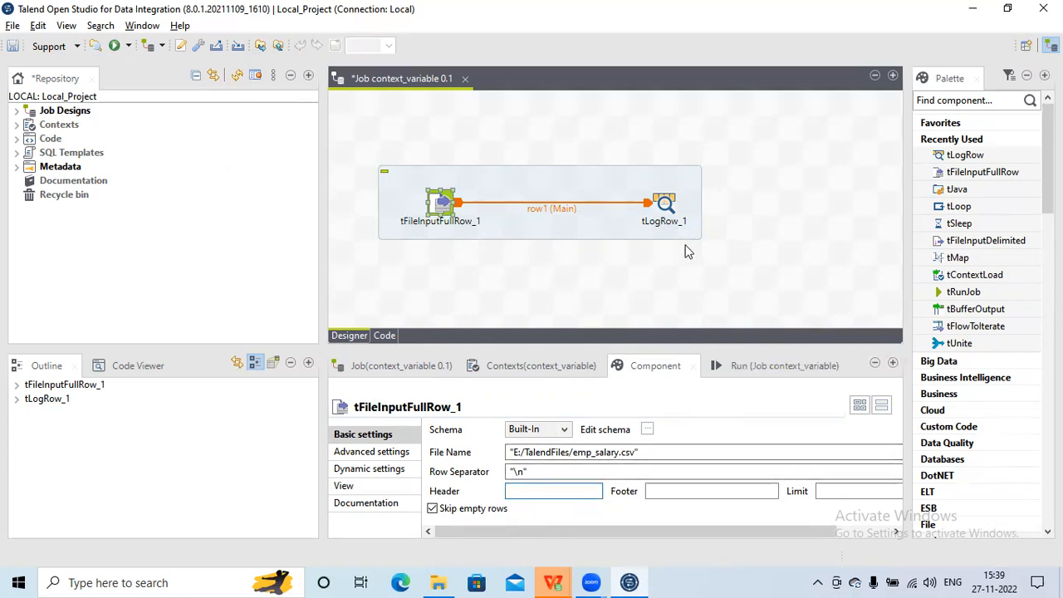
pyautogui.click(669, 208)
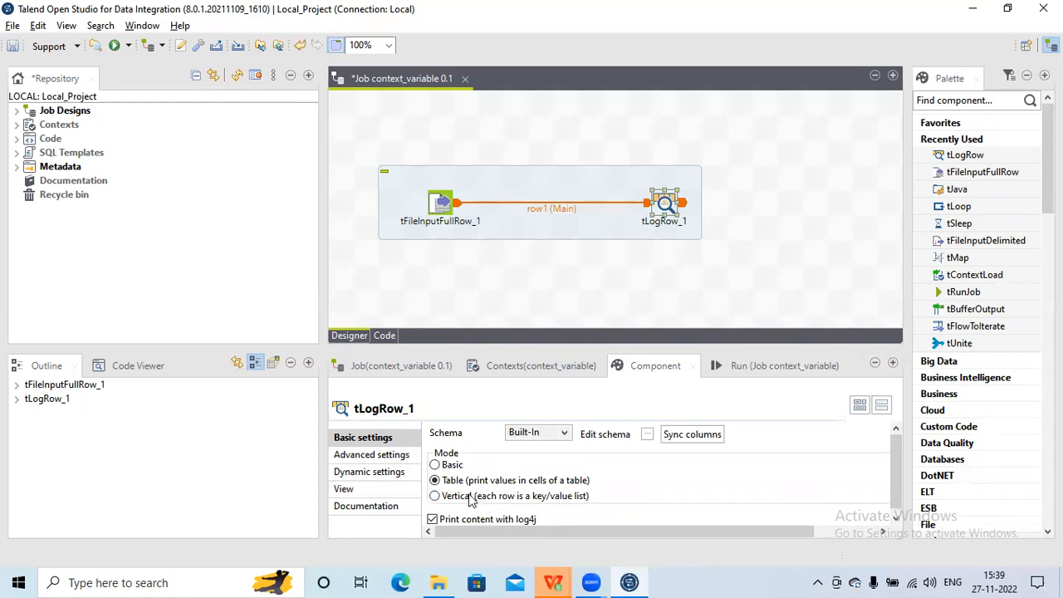
pyautogui.click(751, 369)
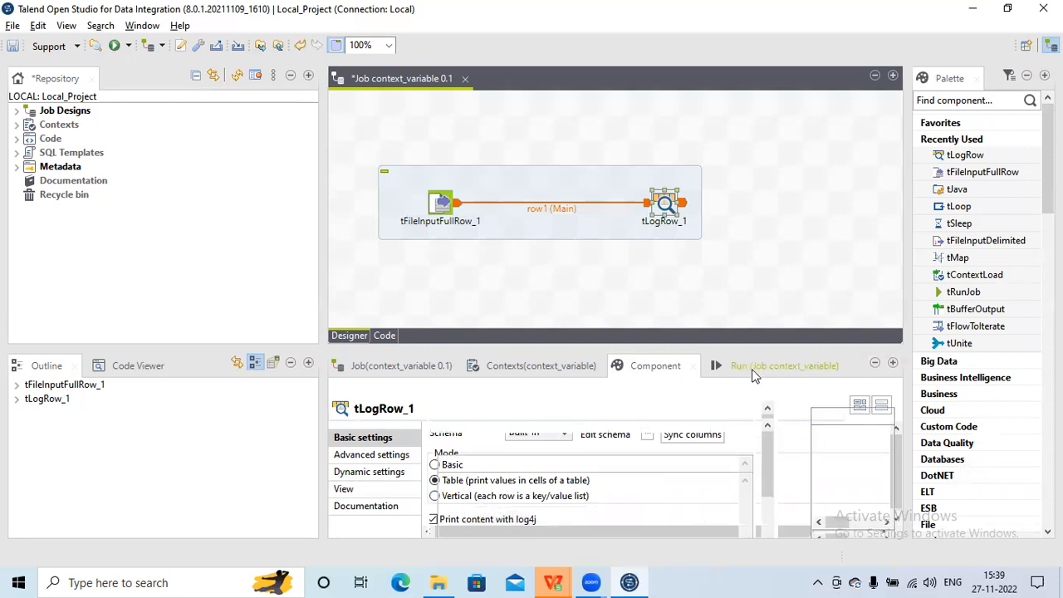
pyautogui.click(482, 447)
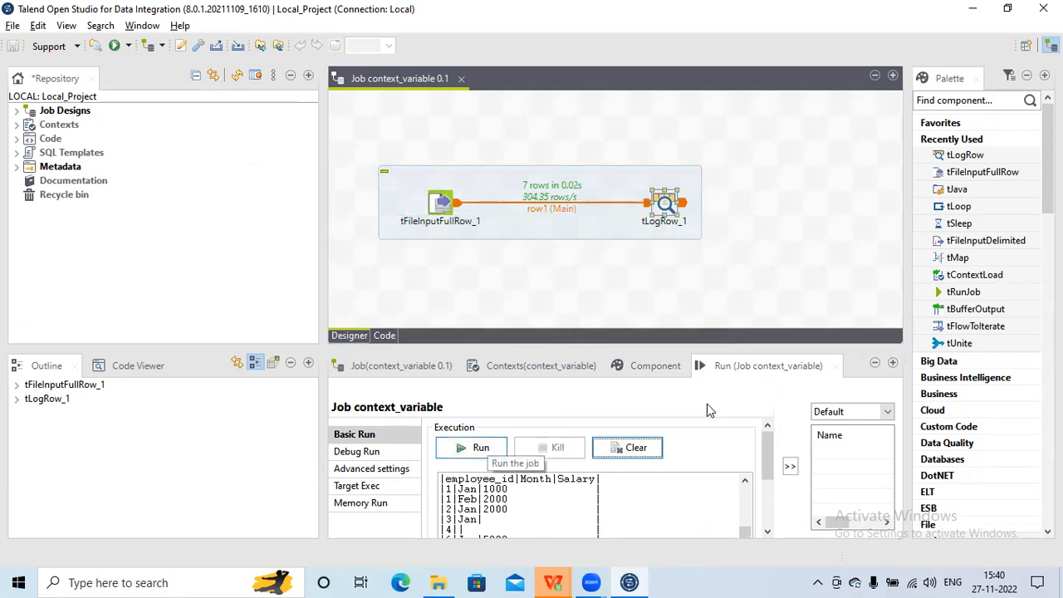
# - Enlarge the run output to examine the header line and data rows printed by tLogRow_1, and restore the normal layout
pyautogui.doubleClick(745, 366)
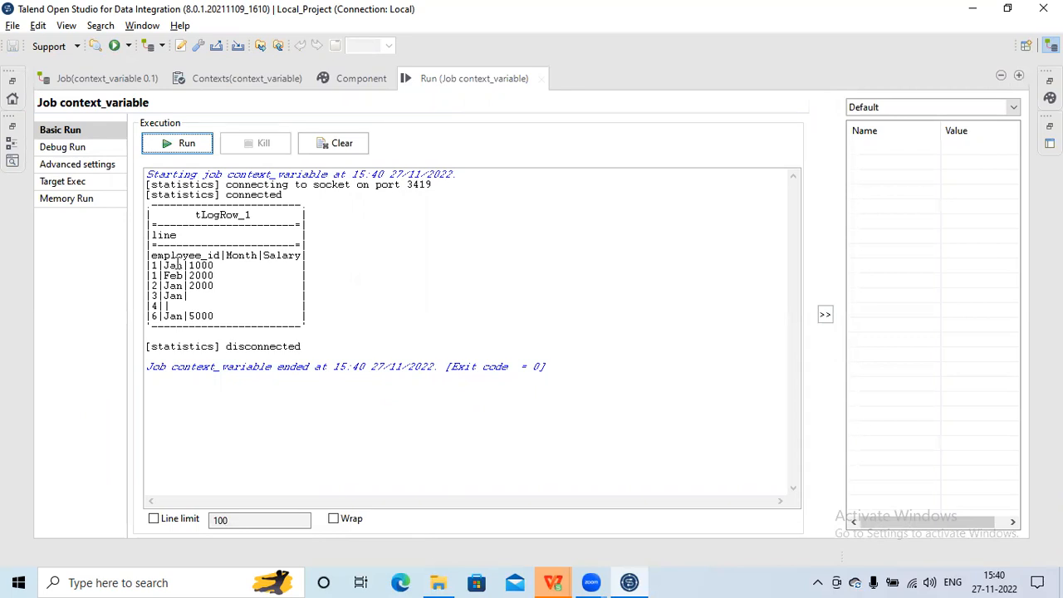
pyautogui.doubleClick(167, 256)
pyautogui.doubleClick(251, 255)
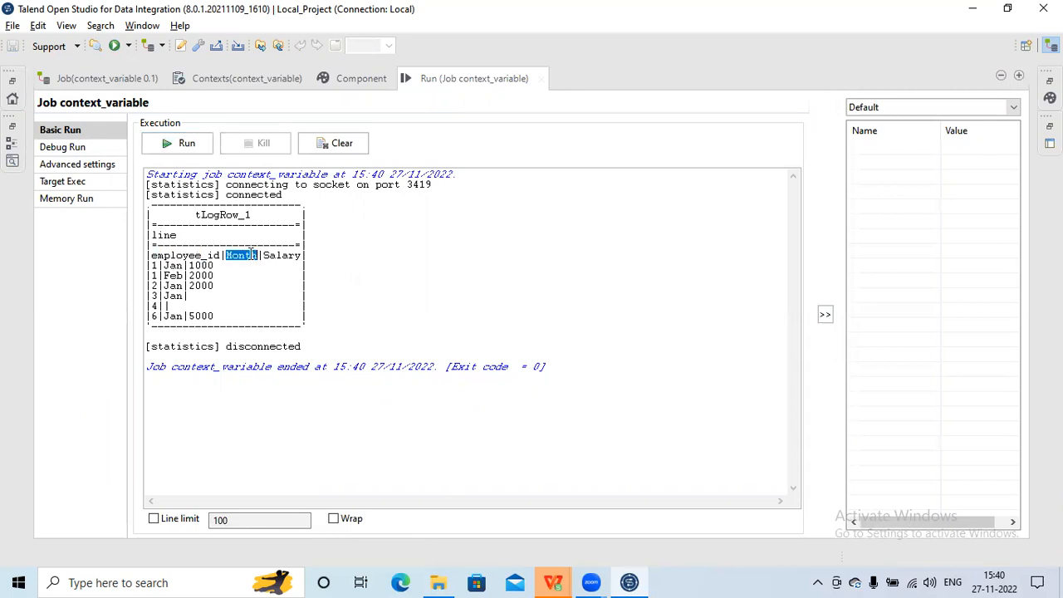
pyautogui.doubleClick(290, 255)
pyautogui.doubleClick(196, 256)
pyautogui.moveTo(225, 317); pyautogui.dragTo(141, 265)
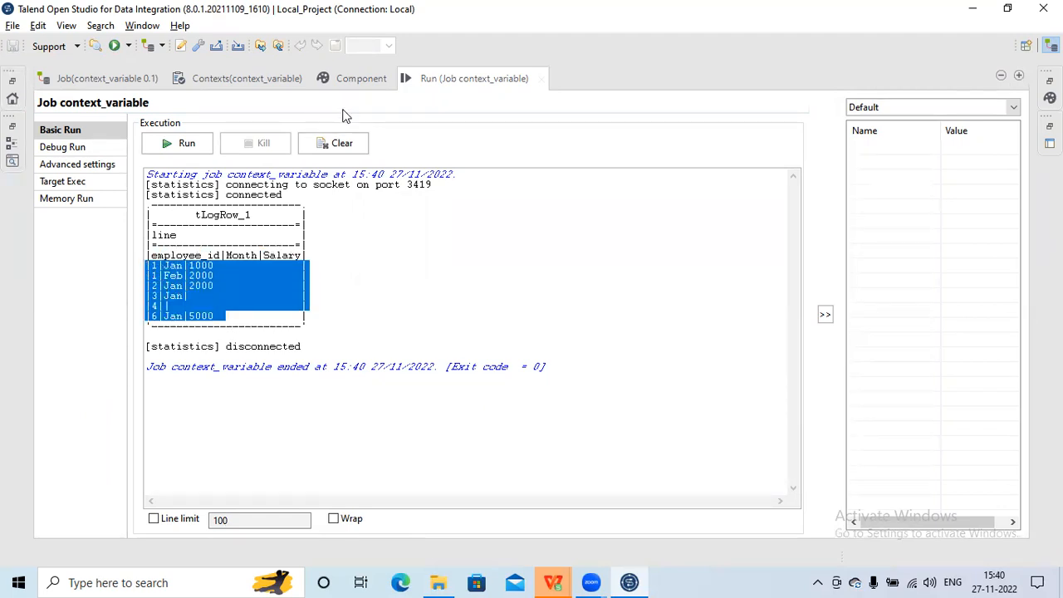
pyautogui.doubleClick(481, 80)
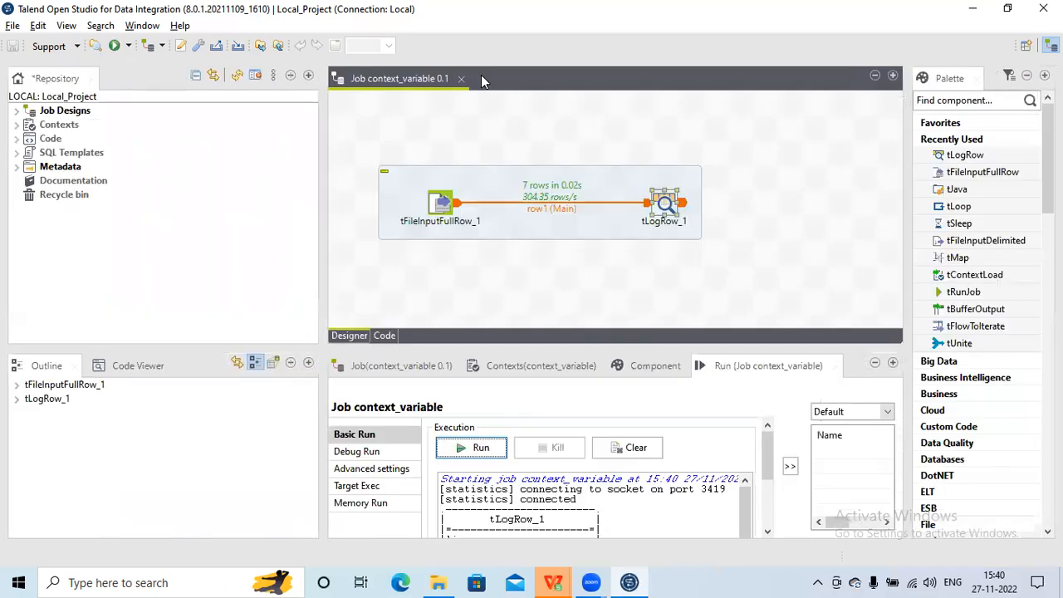
# - Set the header value of tFileInputFullRow_1 to 1
pyautogui.click(440, 211)
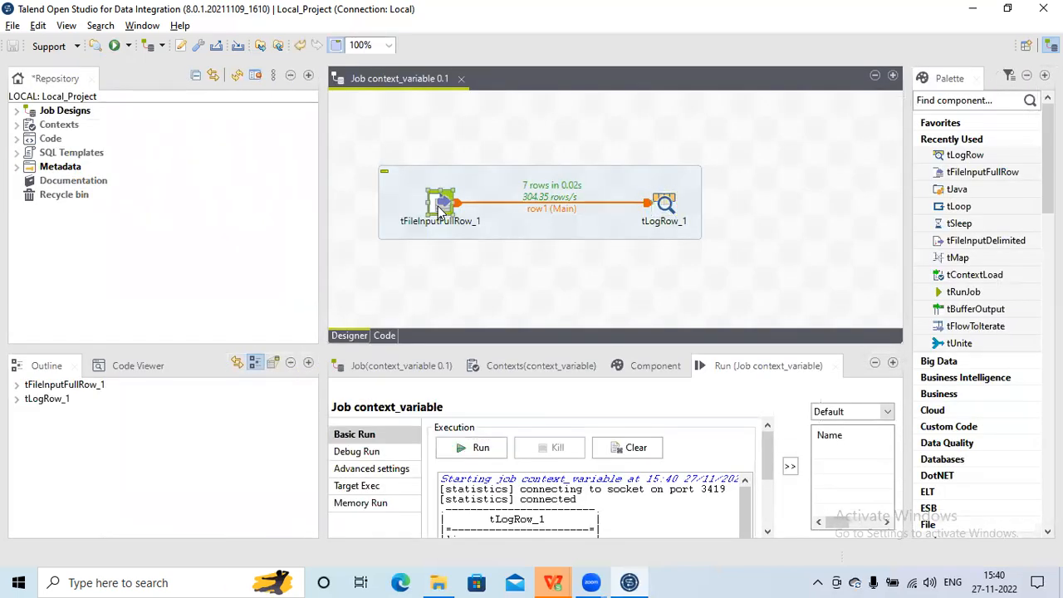
pyautogui.click(645, 367)
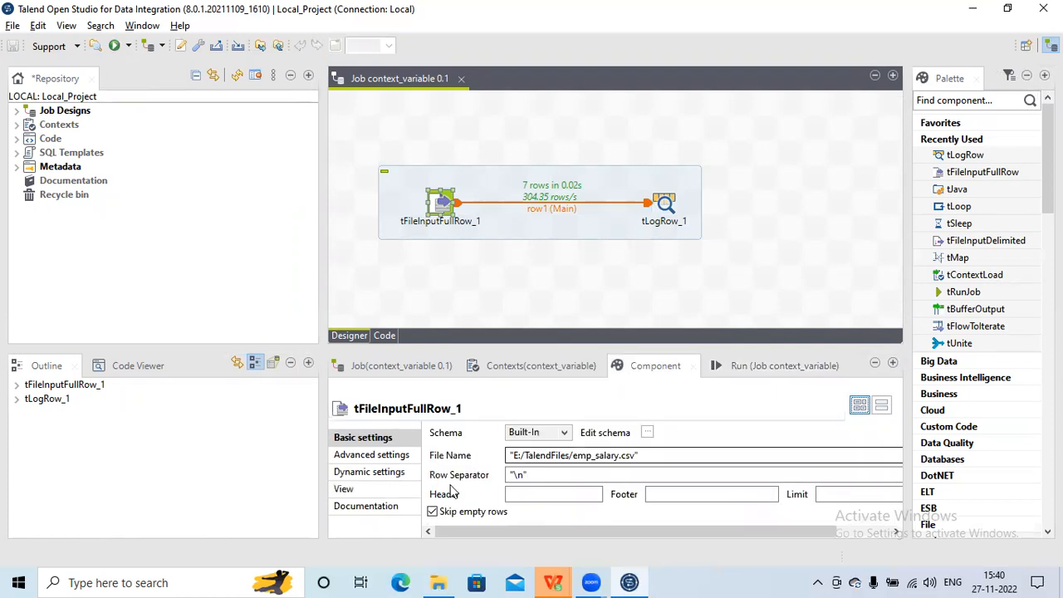
pyautogui.click(535, 493)
pyautogui.write('1')
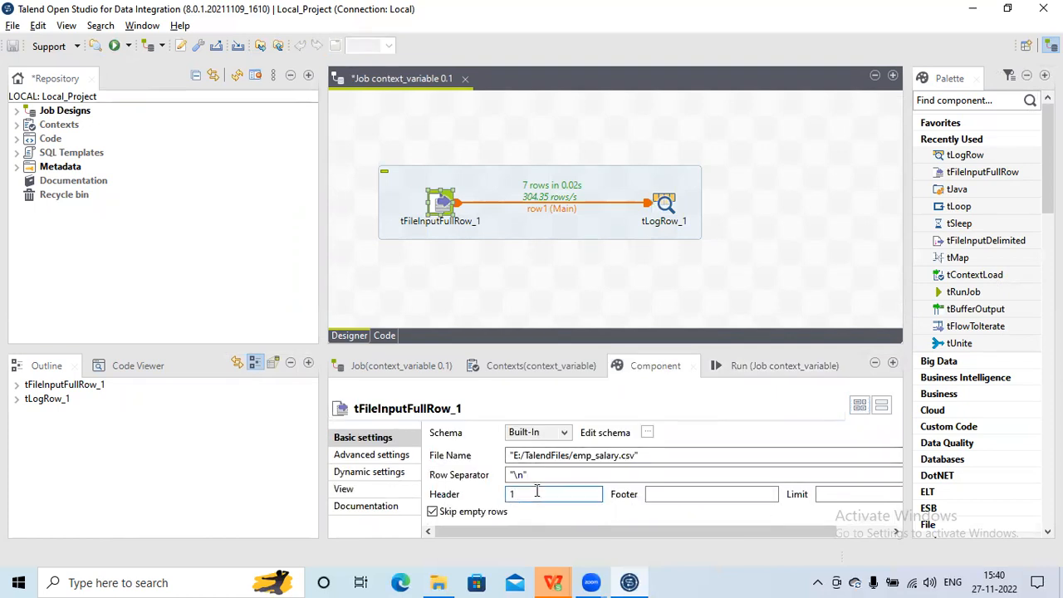
# - Run the context_variable job, examine the rows printed by tLogRow_1 in the enlarged output, and restore the normal layout
pyautogui.click(777, 363)
pyautogui.click(481, 450)
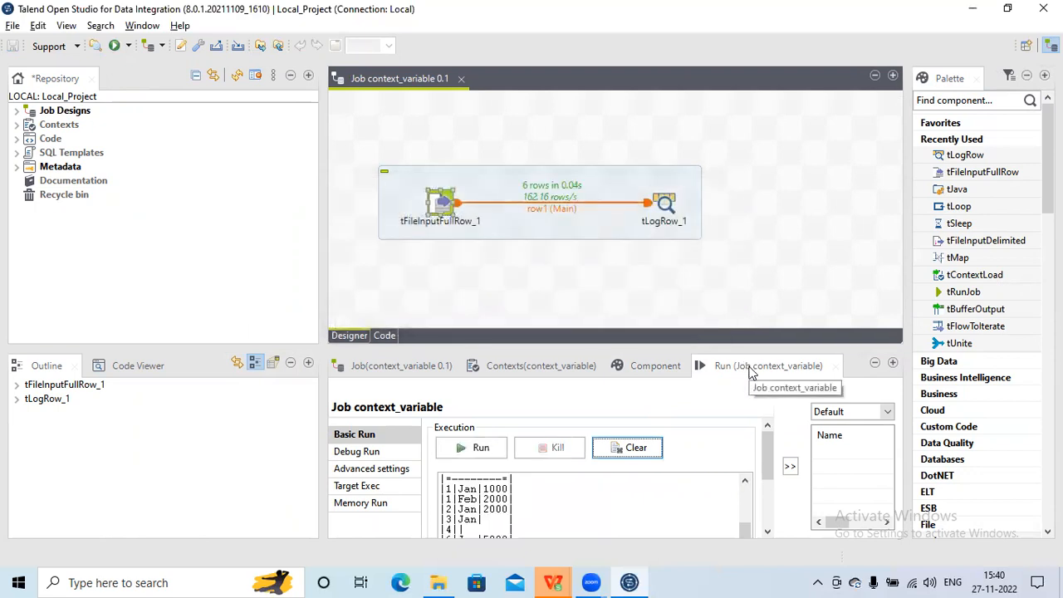
pyautogui.doubleClick(755, 368)
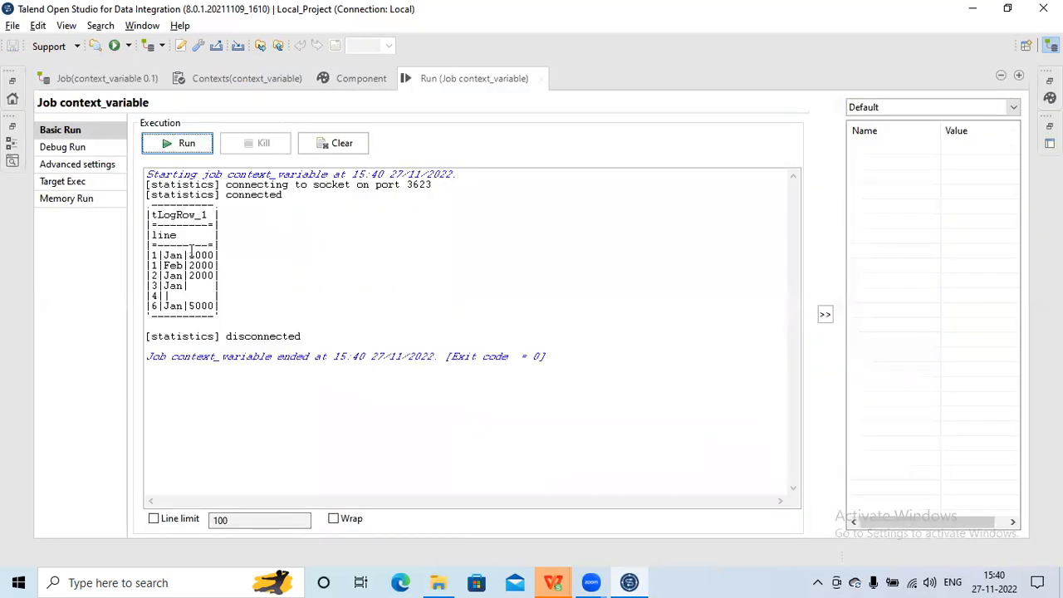
pyautogui.doubleClick(479, 73)
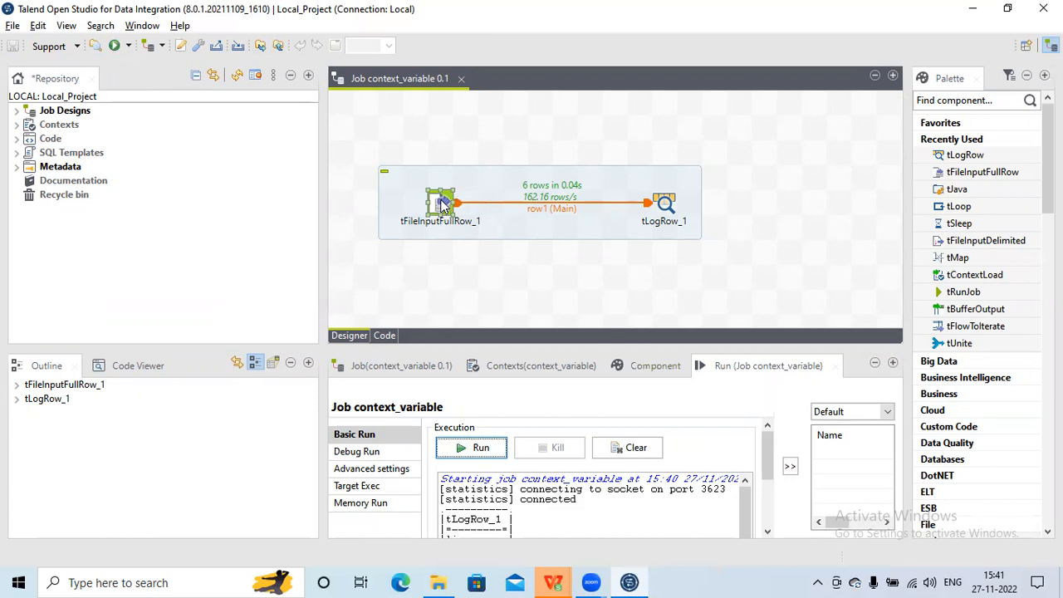
# - Change the file name of tFileInputFullRow_1 to "E:/TalendFiles/employee_dim.csv", copying the name employee_dim from the TalendFiles folder in File Explorer
pyautogui.click(442, 205)
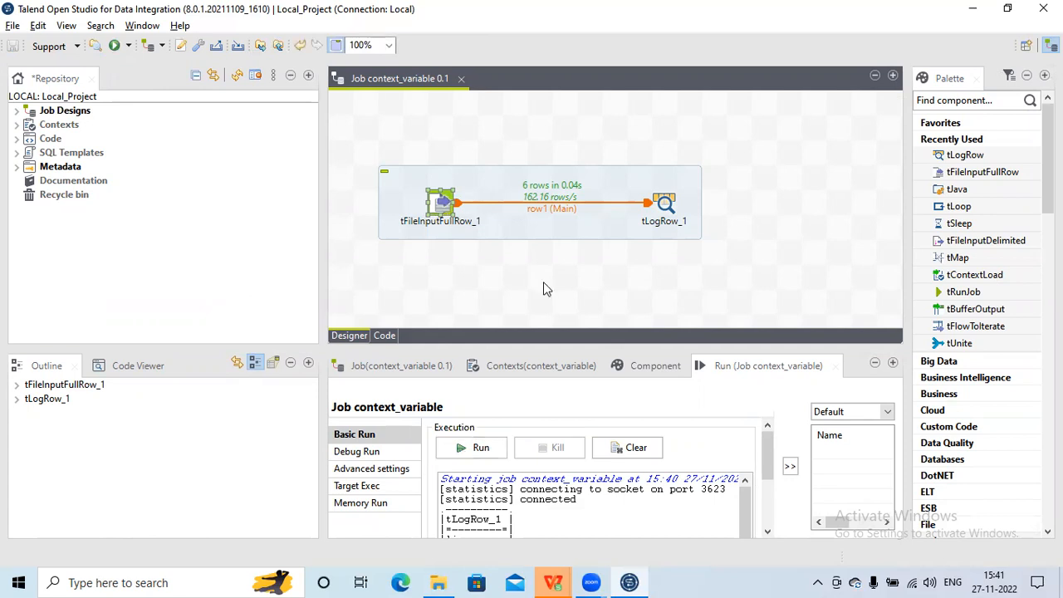
pyautogui.click(656, 370)
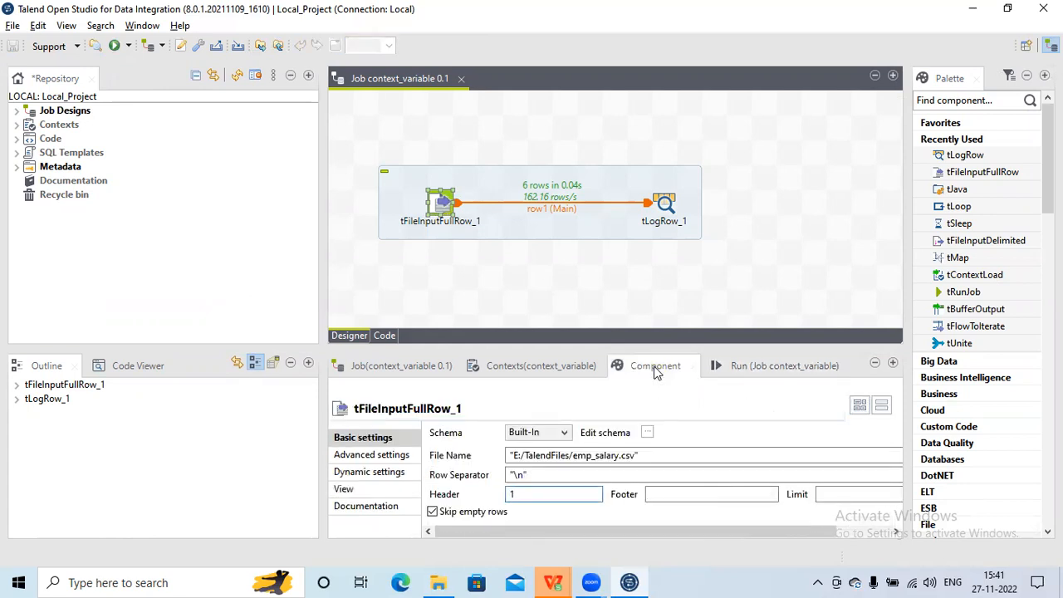
pyautogui.click(577, 457)
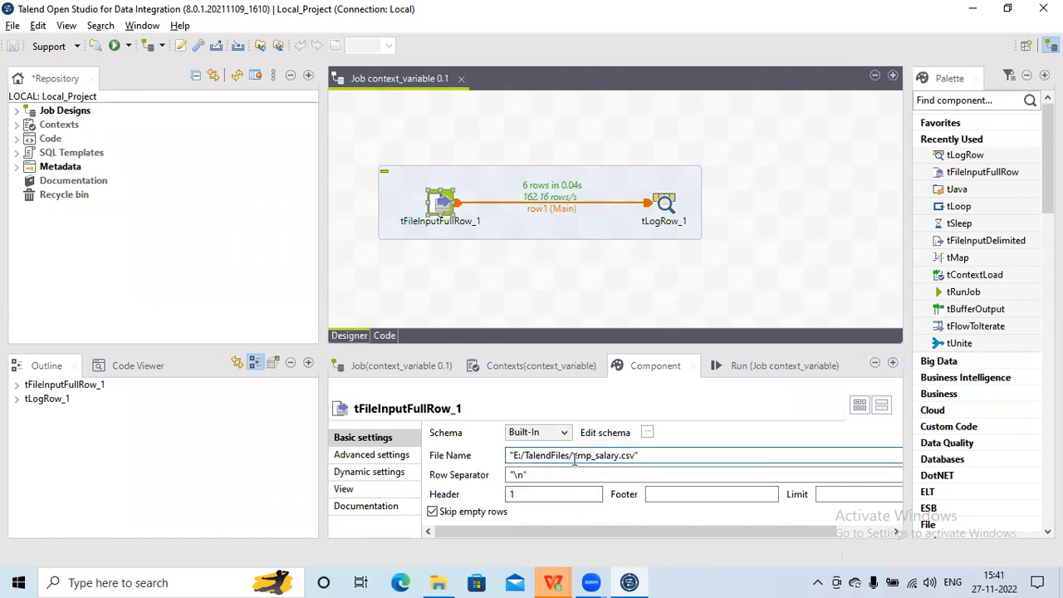
pyautogui.moveTo(572, 458); pyautogui.dragTo(631, 457)
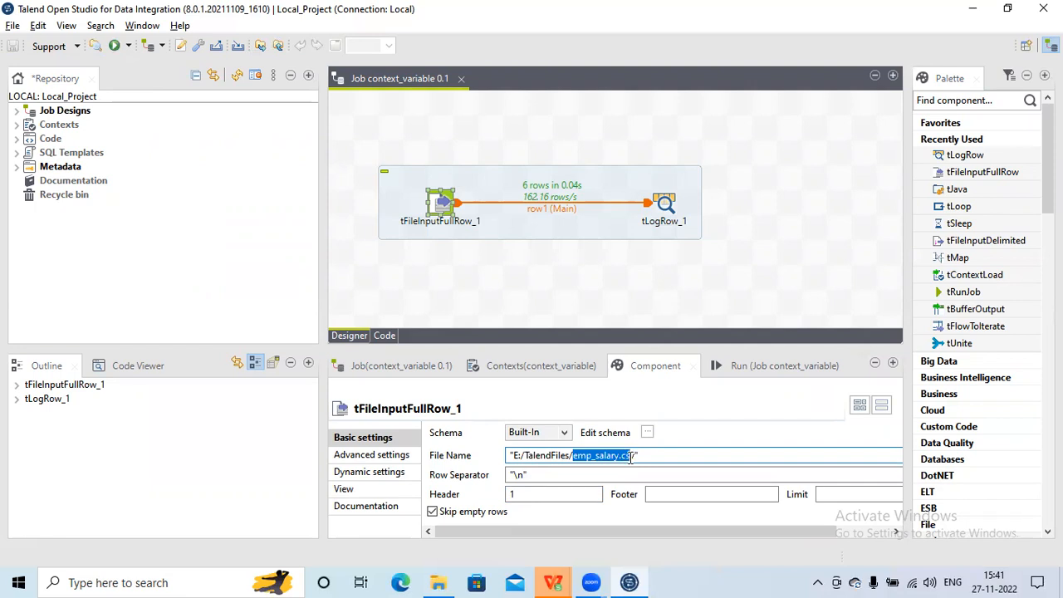
pyautogui.click(438, 582)
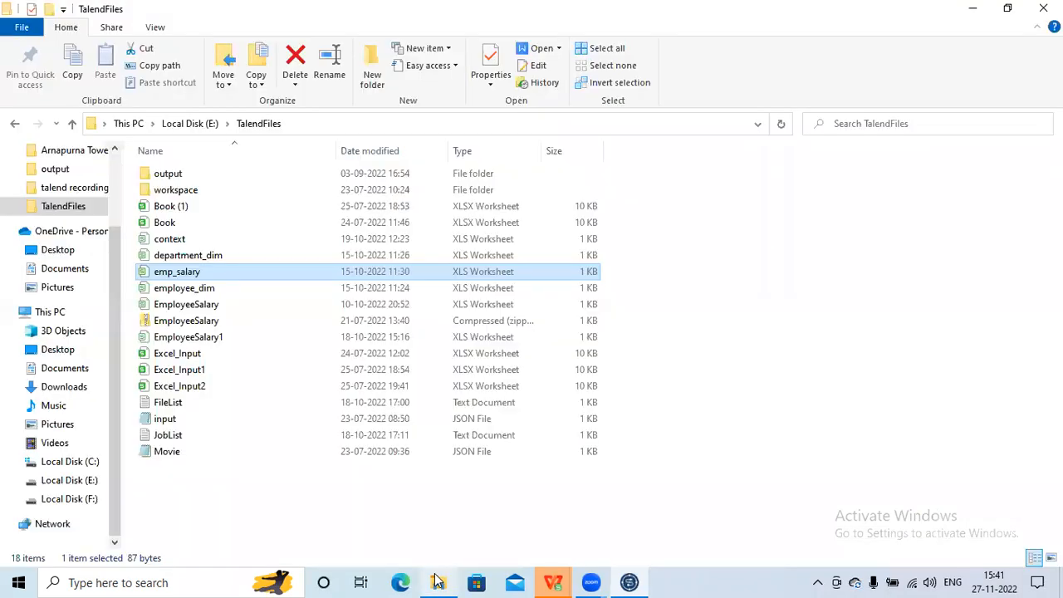
pyautogui.click(197, 295)
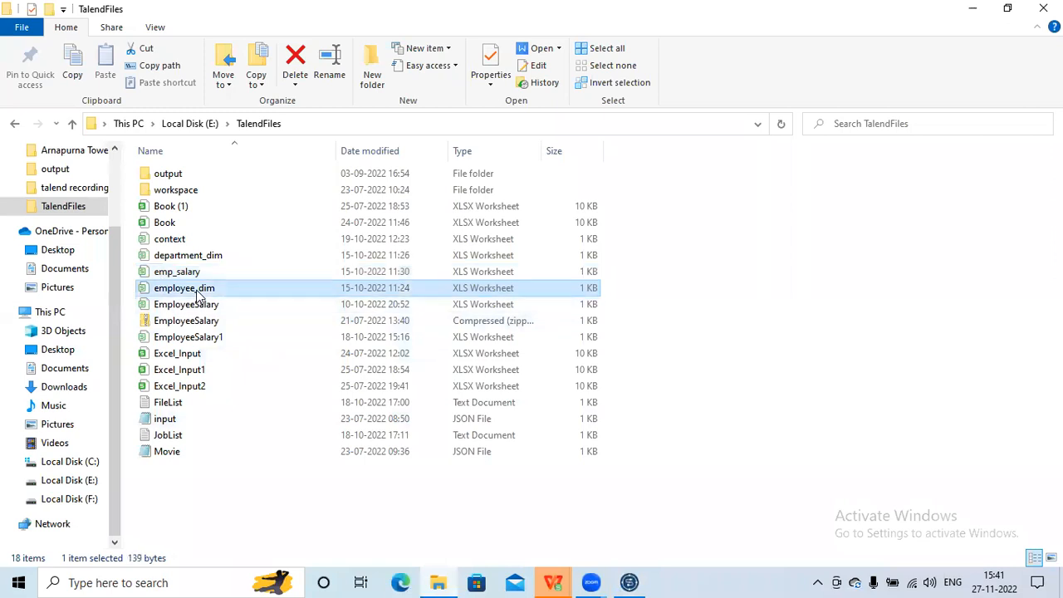
pyautogui.click(198, 291)
pyautogui.hotkey('ctrl', 'c')
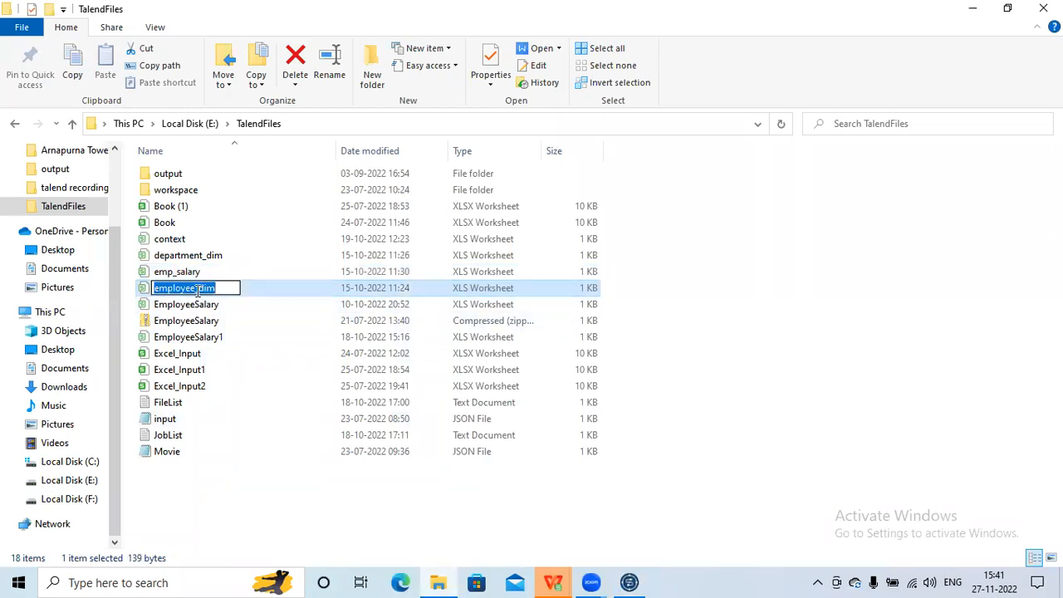
pyautogui.hotkey('alt', 'Tab')
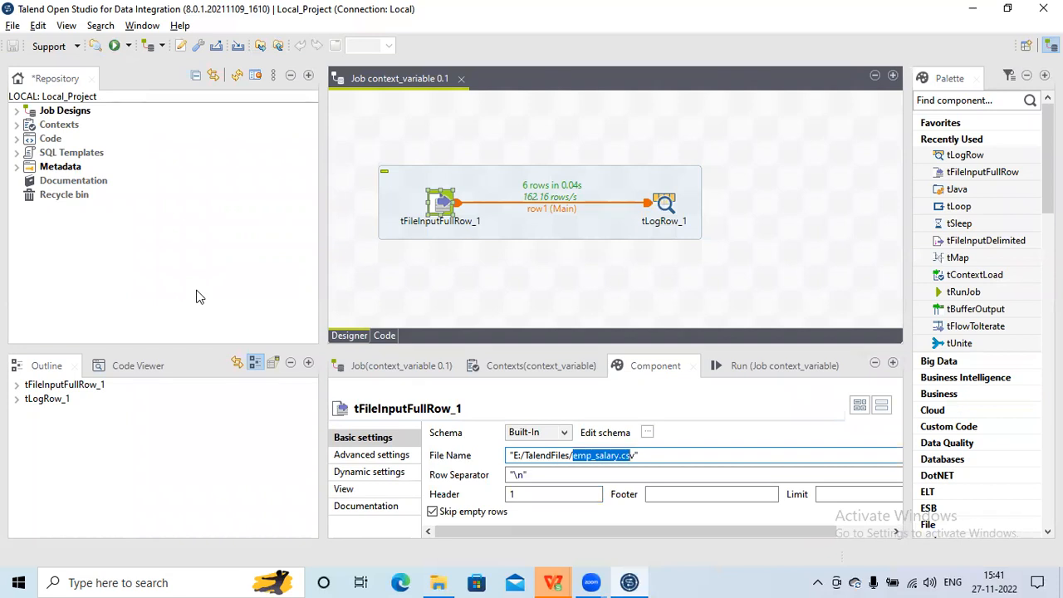
pyautogui.hotkey('ctrl', 'v')
pyautogui.write('.')
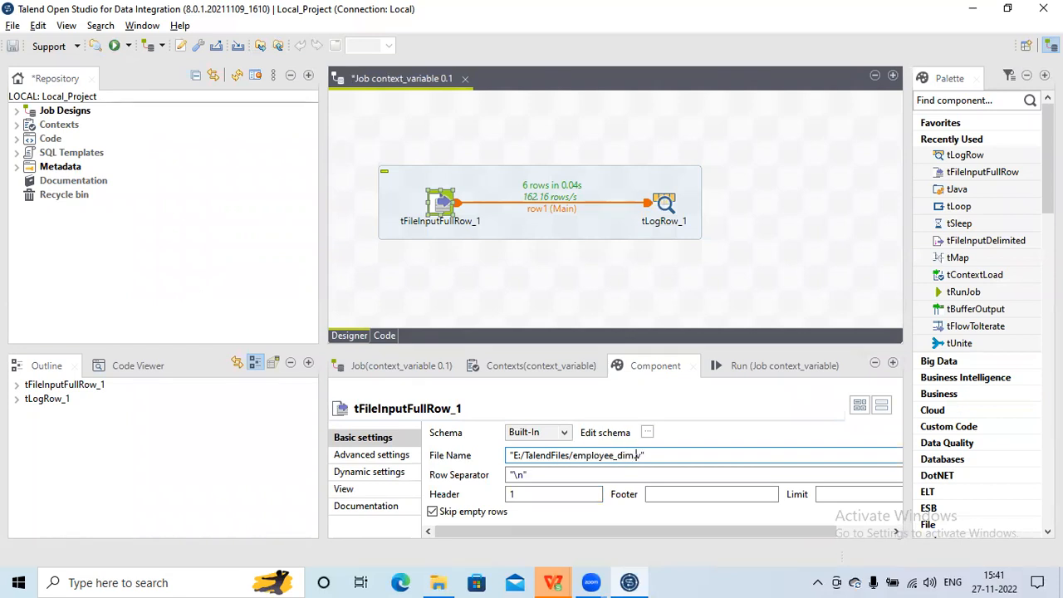
pyautogui.write('csv')
# - Run the job on employee_dim.csv, examine the printed rows in the enlarged output, and restore the normal layout
pyautogui.click(789, 371)
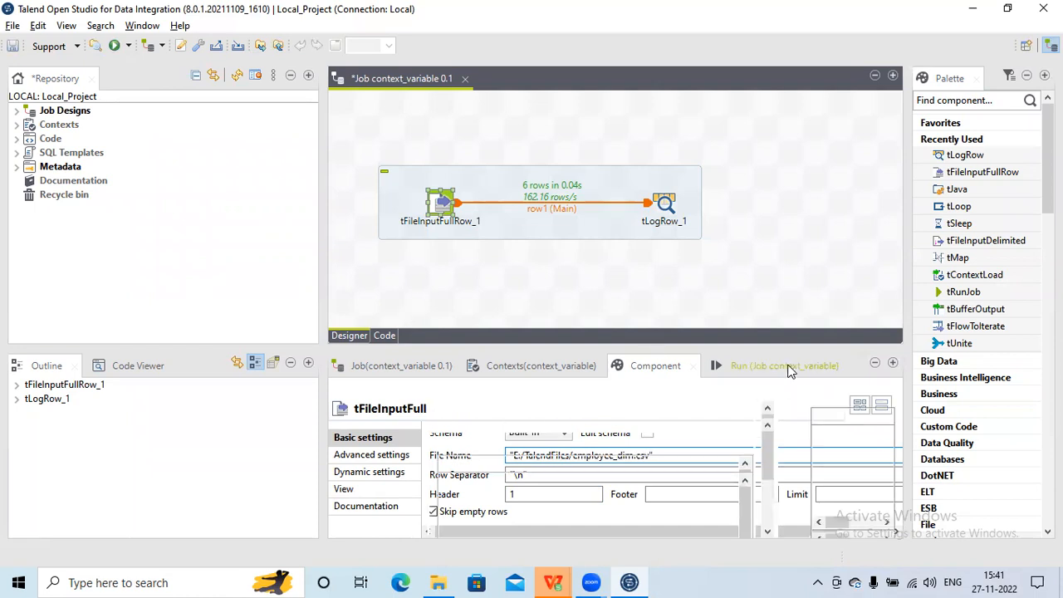
pyautogui.click(485, 449)
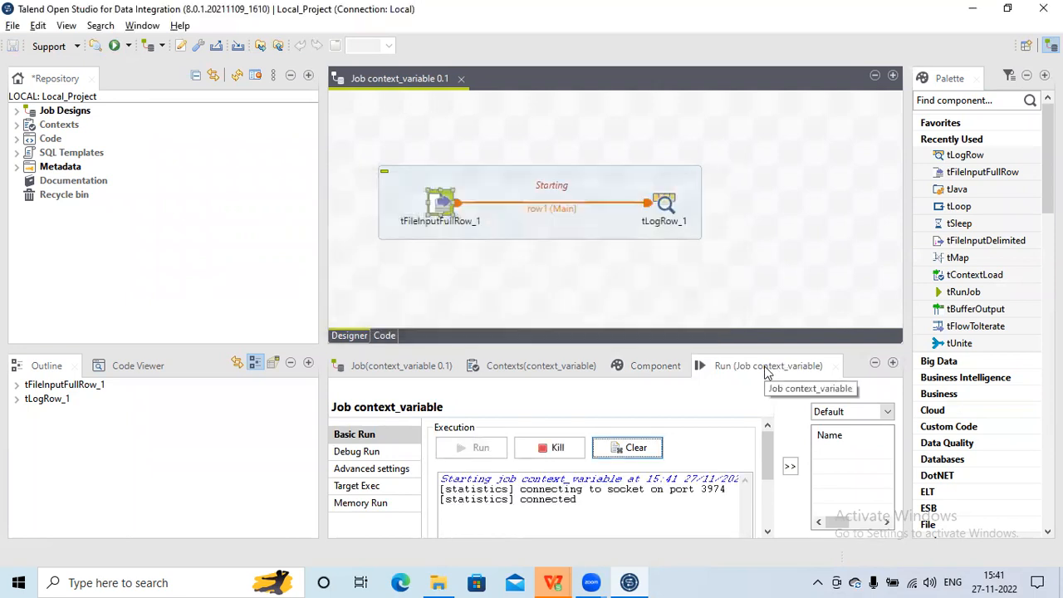
pyautogui.doubleClick(766, 374)
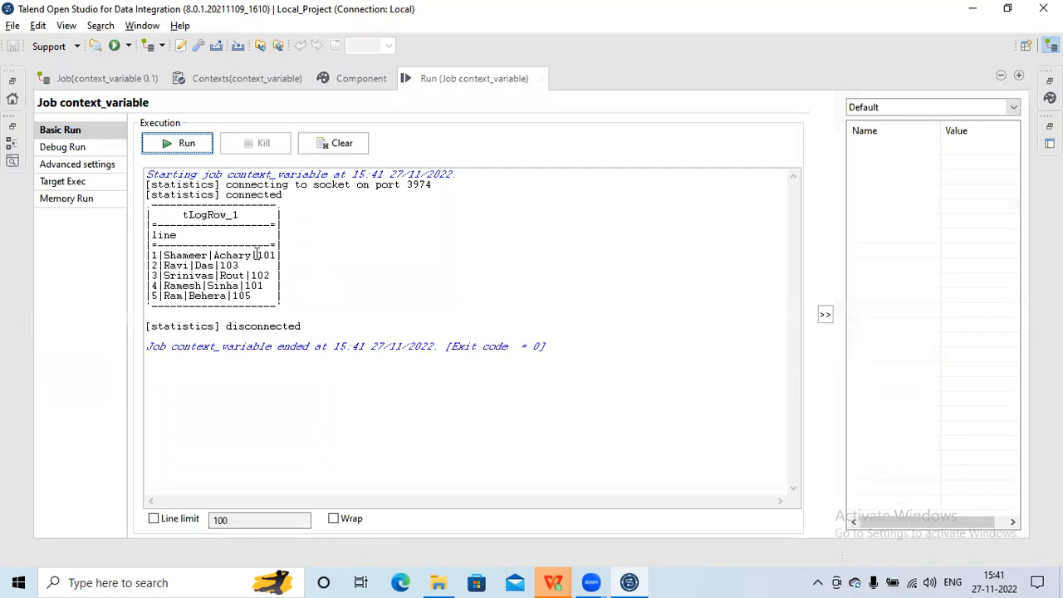
pyautogui.doubleClick(489, 84)
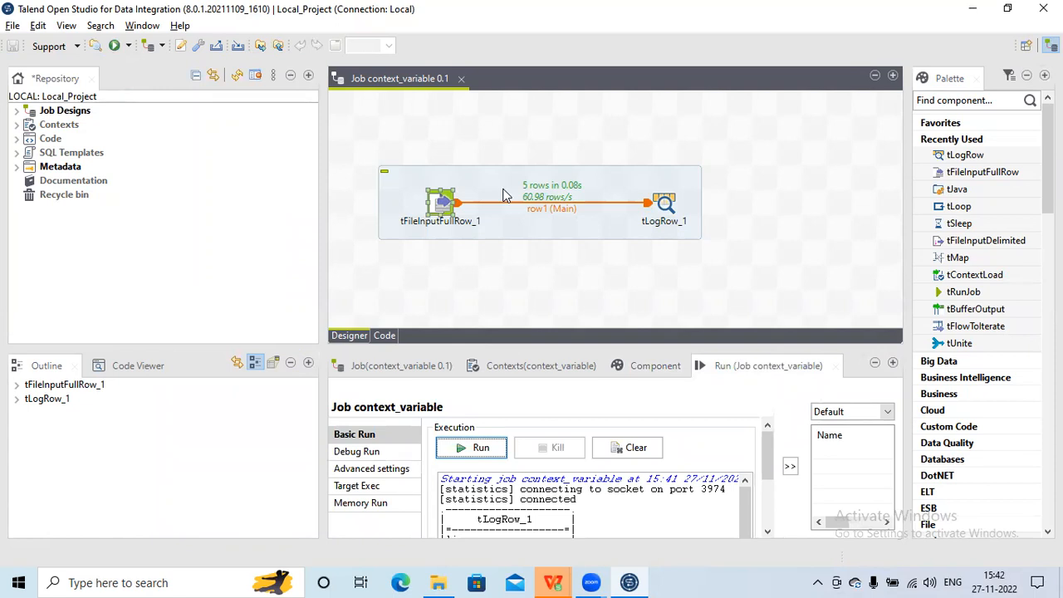
pyautogui.click(441, 204)
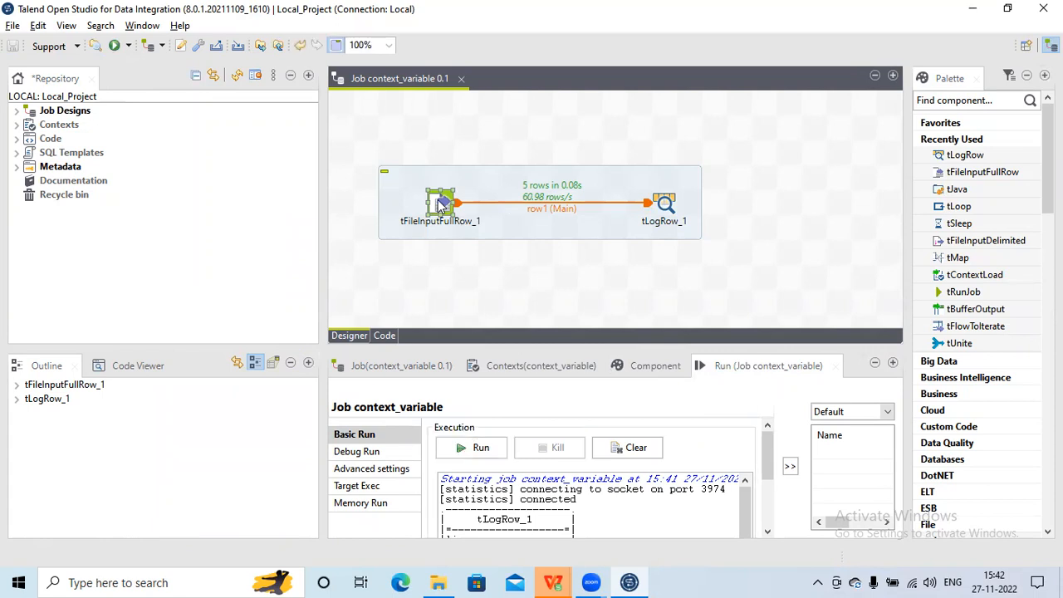
pyautogui.click(652, 366)
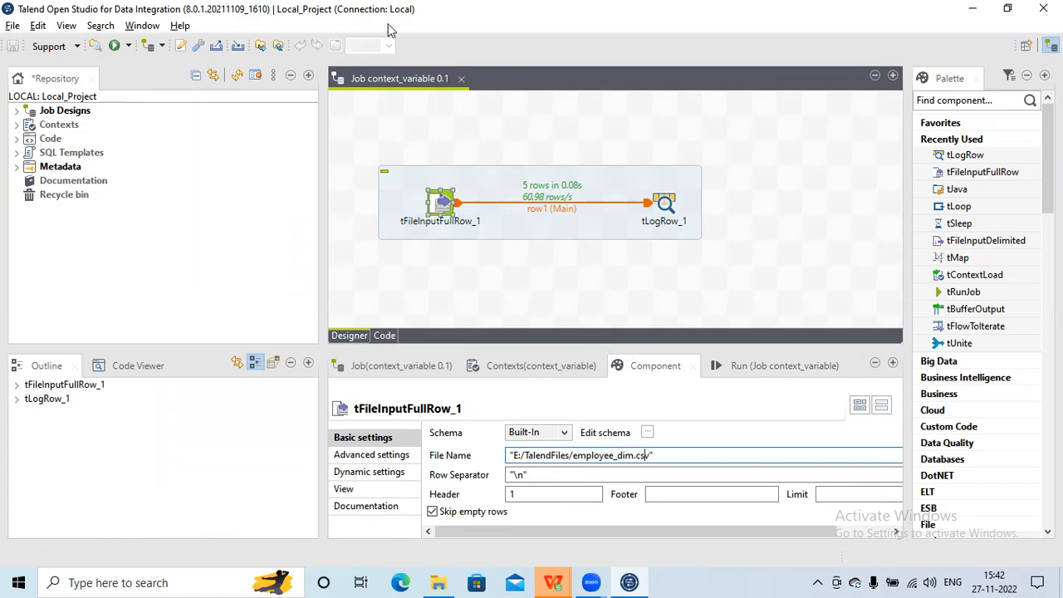
pyautogui.click(525, 374)
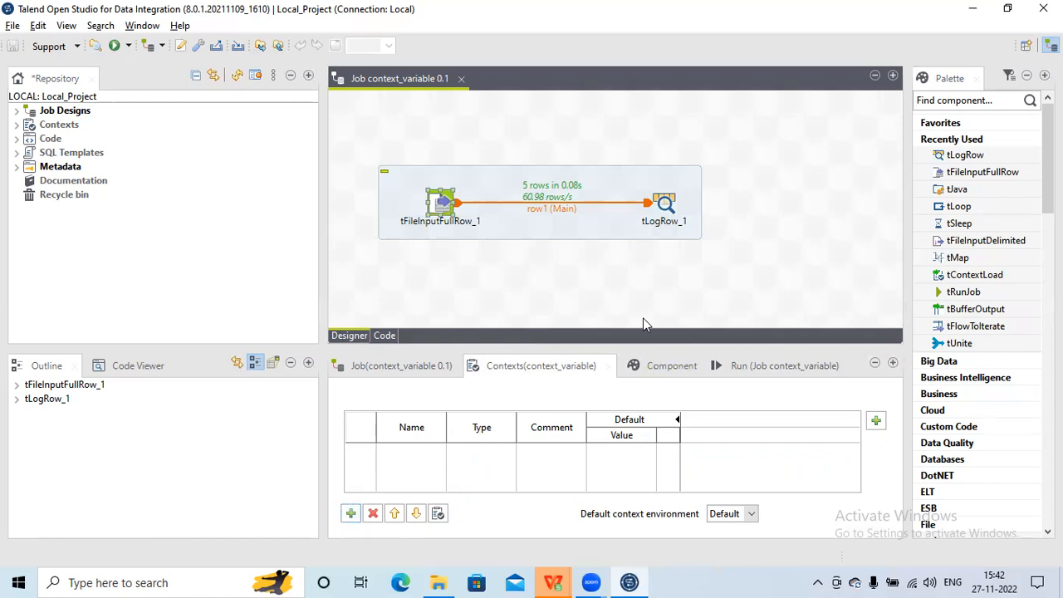
pyautogui.click(443, 201)
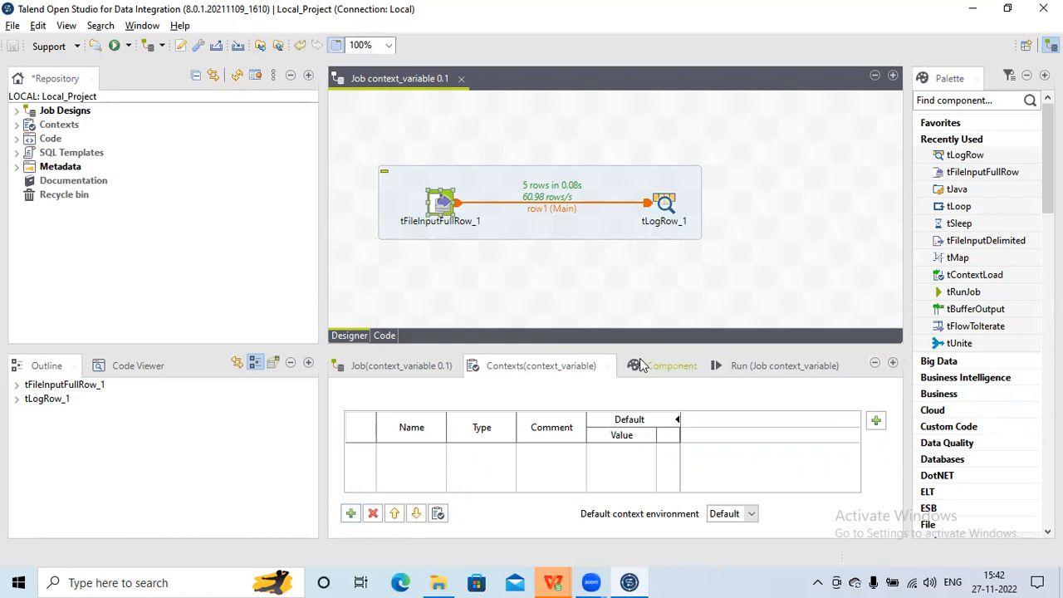
pyautogui.click(664, 371)
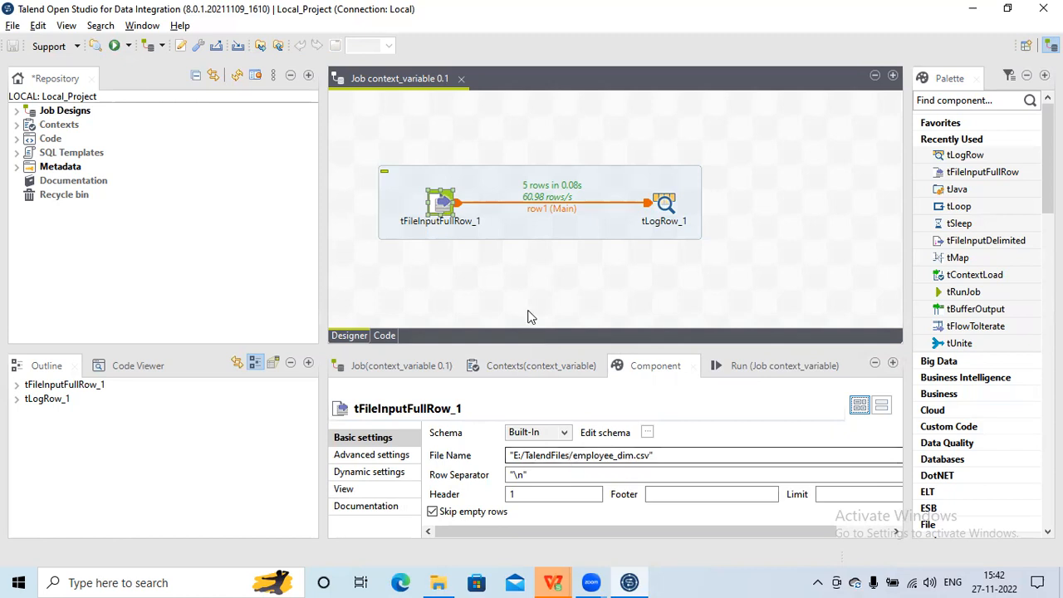
# - Add a context variable named directory to the context_variable job, keeping its type as String
pyautogui.click(518, 371)
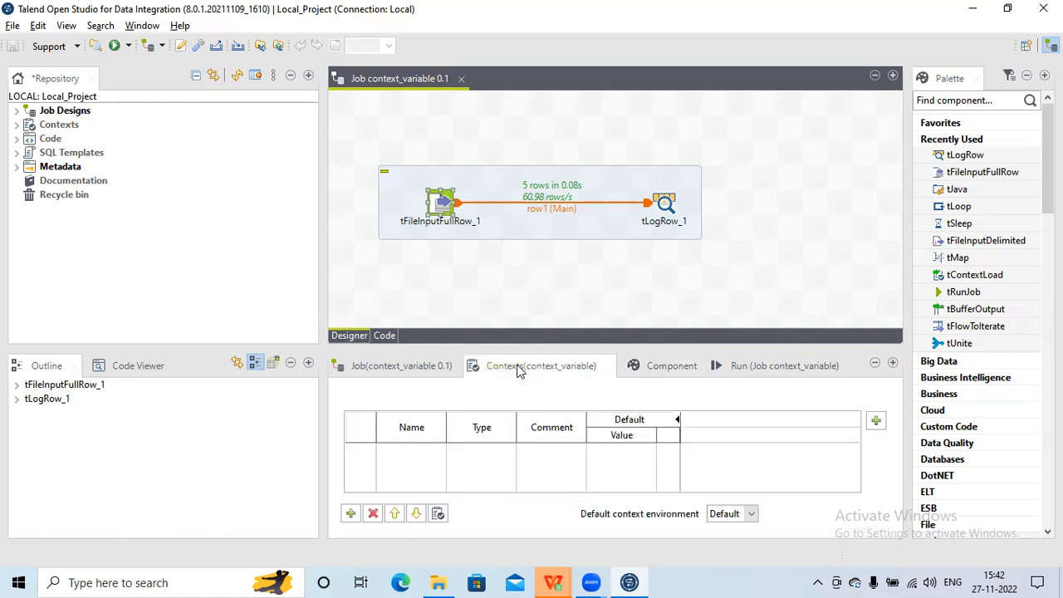
pyautogui.click(351, 513)
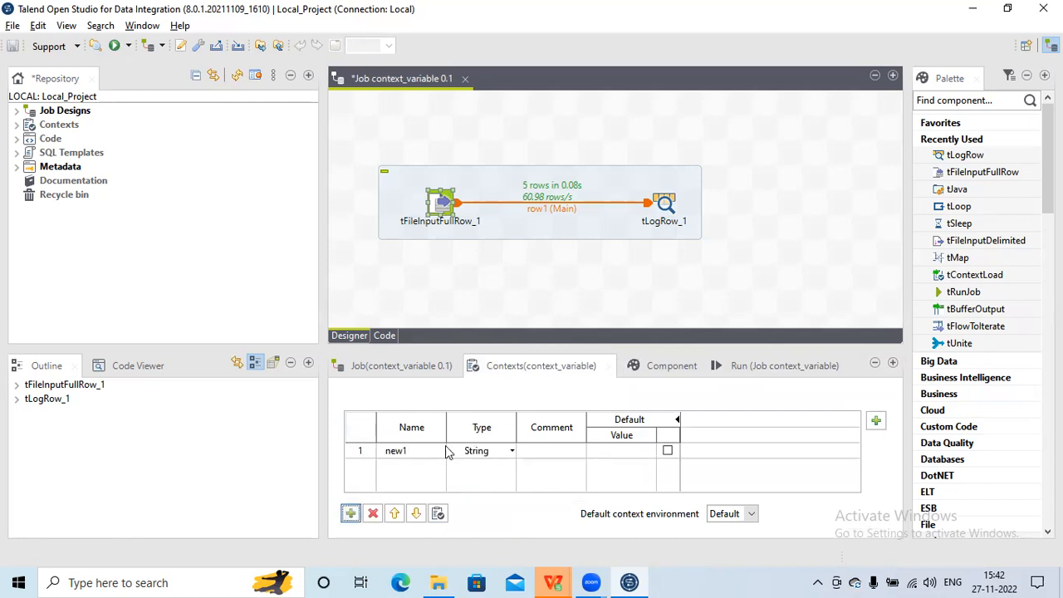
pyautogui.click(417, 450)
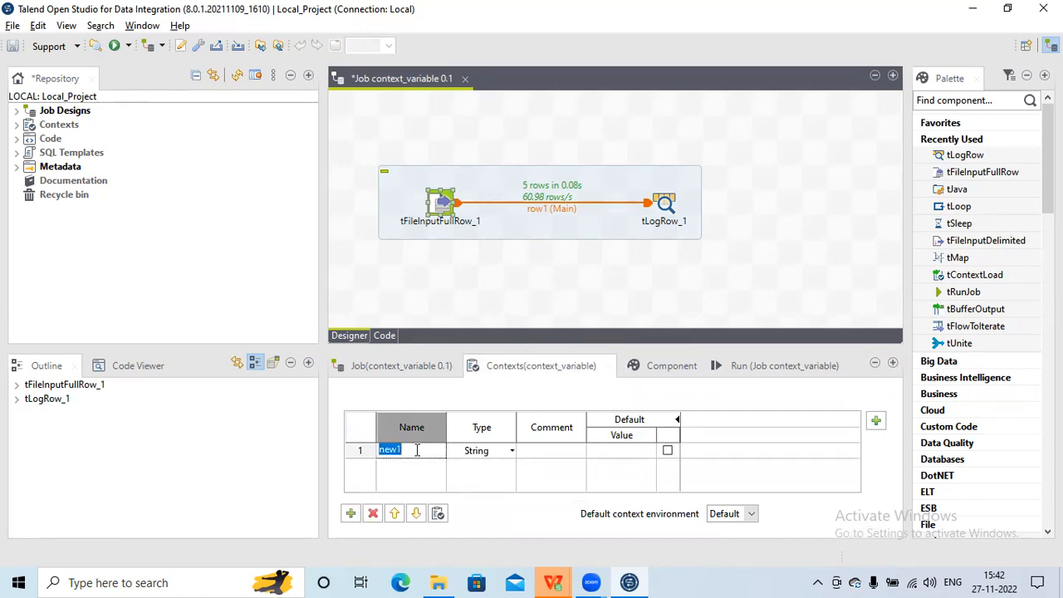
pyautogui.write('directory')
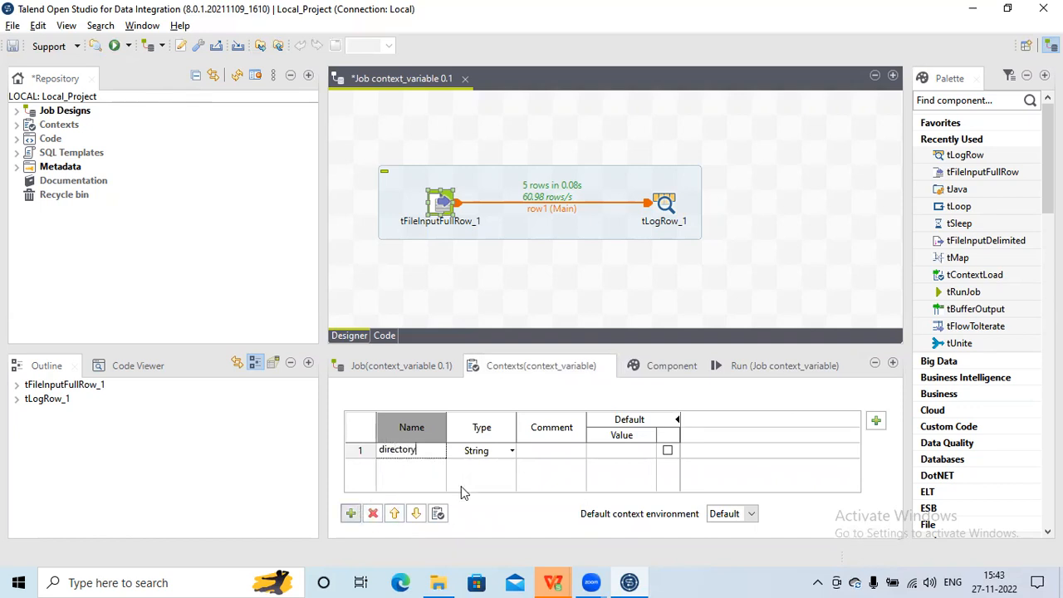
pyautogui.click(508, 451)
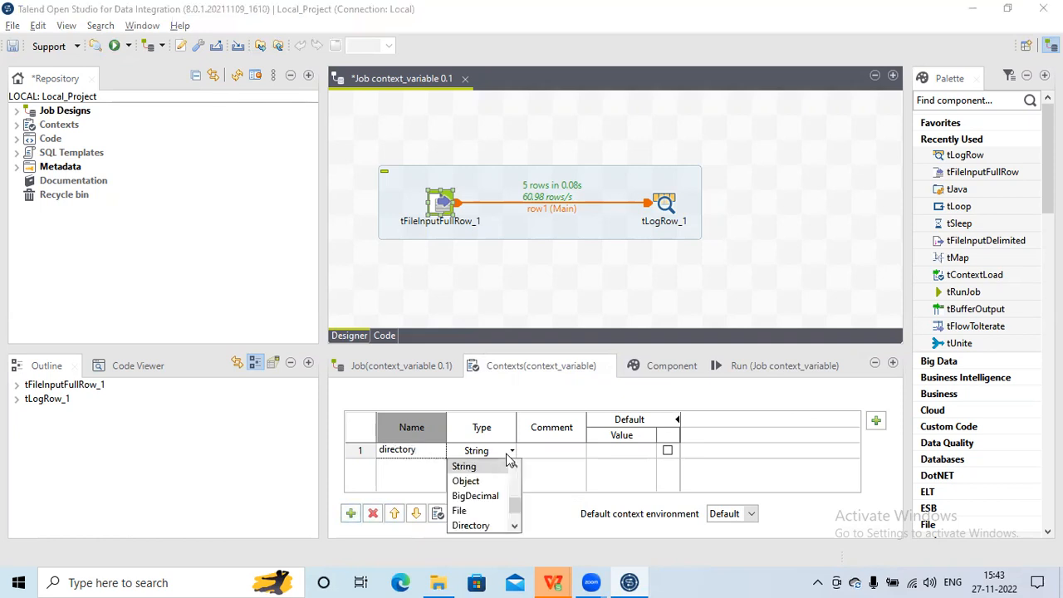
pyautogui.click(417, 471)
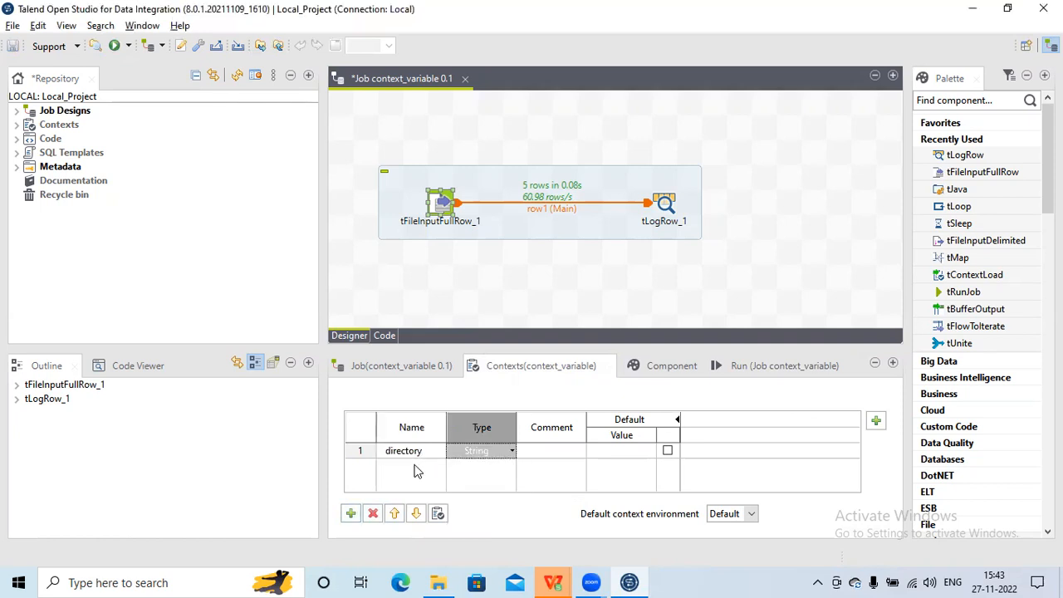
# - Add a second context variable of type String named filename
pyautogui.click(350, 514)
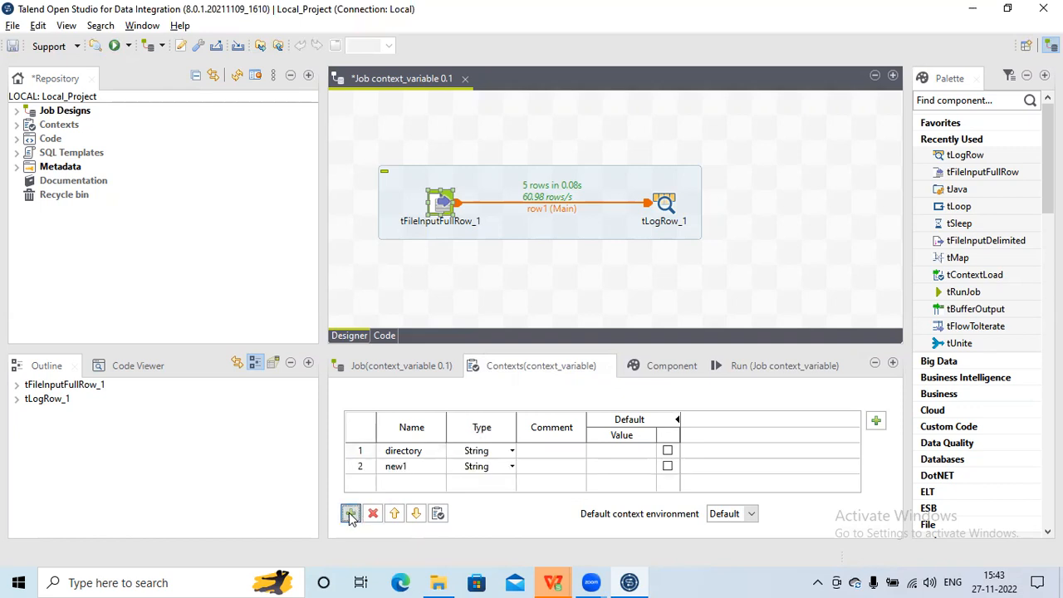
pyautogui.click(434, 470)
pyautogui.write('file')
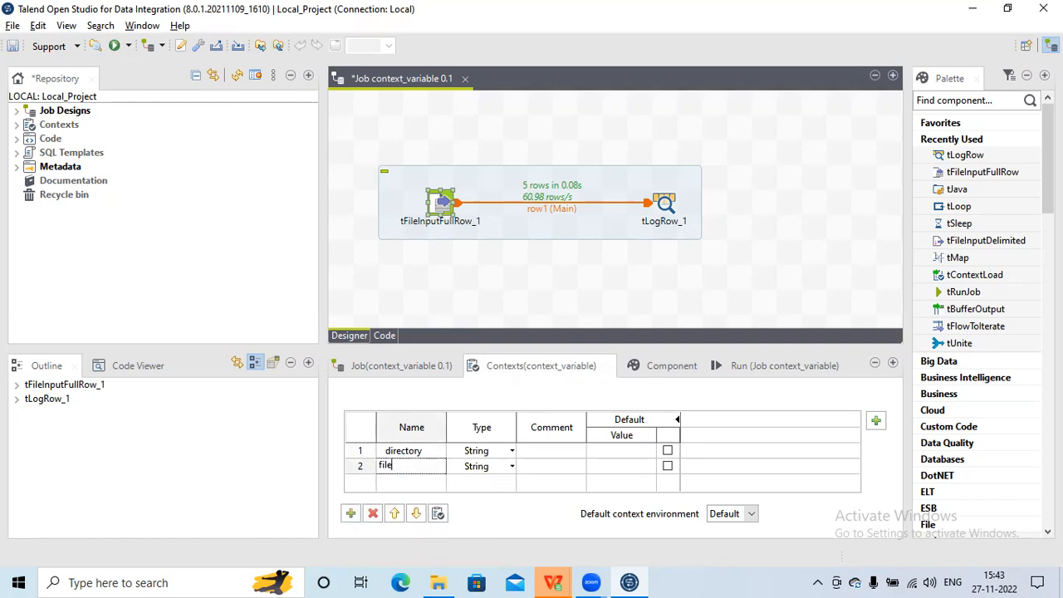
pyautogui.write('name')
# - Set the default value of the directory variable to ":/TalendFiles/", copying it from the file name of tFileInputFullRow_1
pyautogui.click(623, 451)
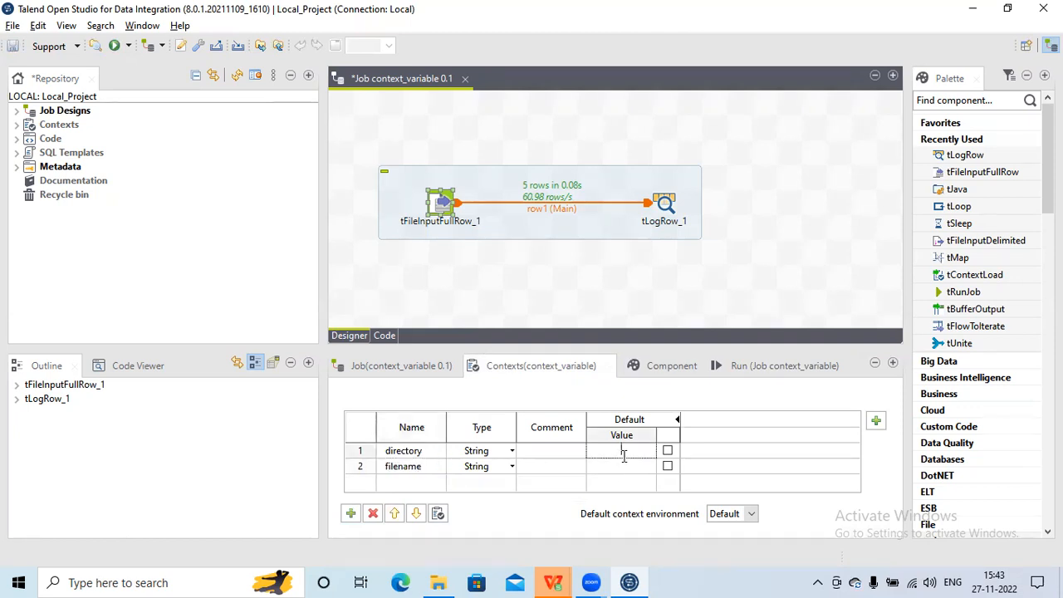
pyautogui.click(671, 369)
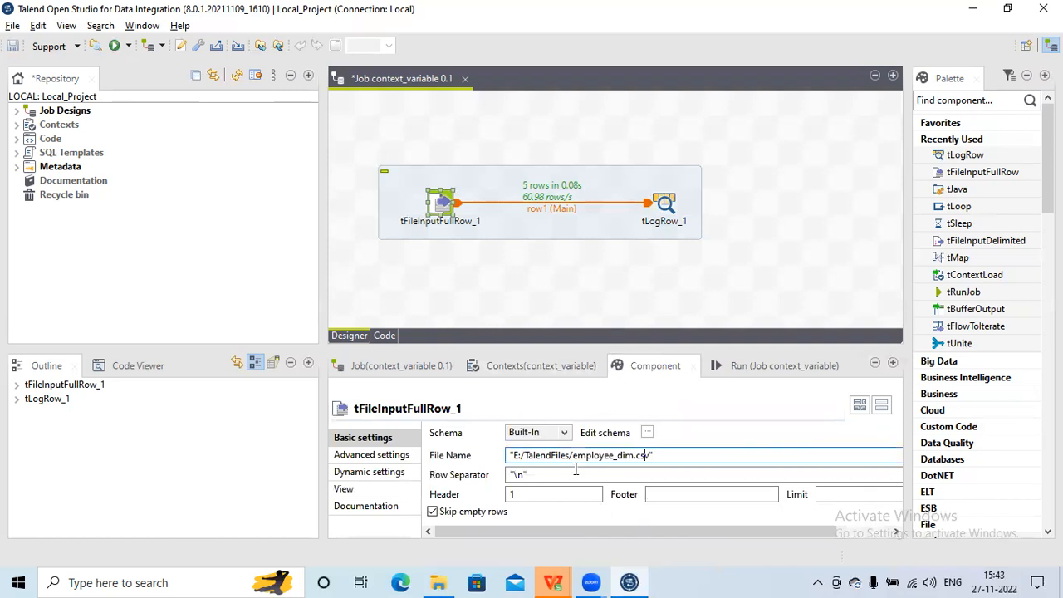
pyautogui.moveTo(573, 455); pyautogui.dragTo(517, 455)
pyautogui.hotkey('ctrl', 'c')
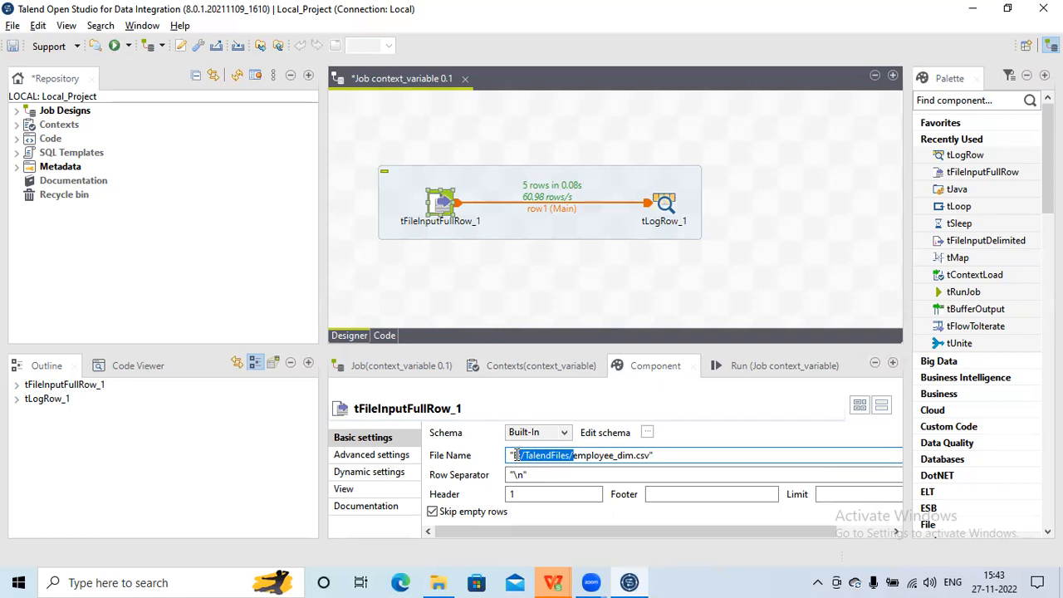
pyautogui.click(531, 366)
pyautogui.click(623, 449)
pyautogui.hotkey('ctrl', 'v')
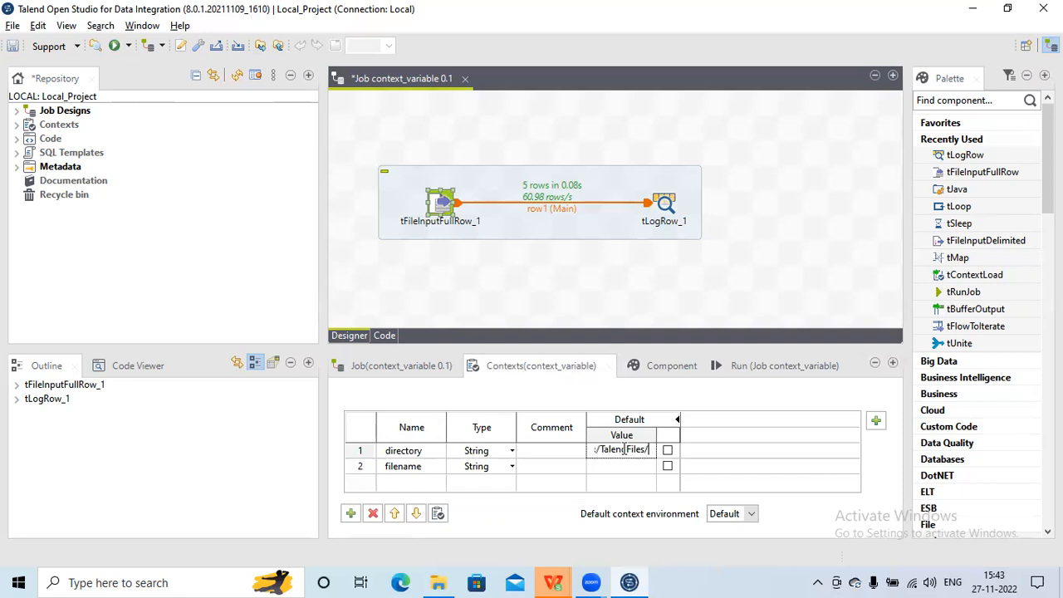
# - Set the default value of the filename variable to employee_dim.csv, copying it from the file name of tFileInputFullRow_1
pyautogui.click(665, 375)
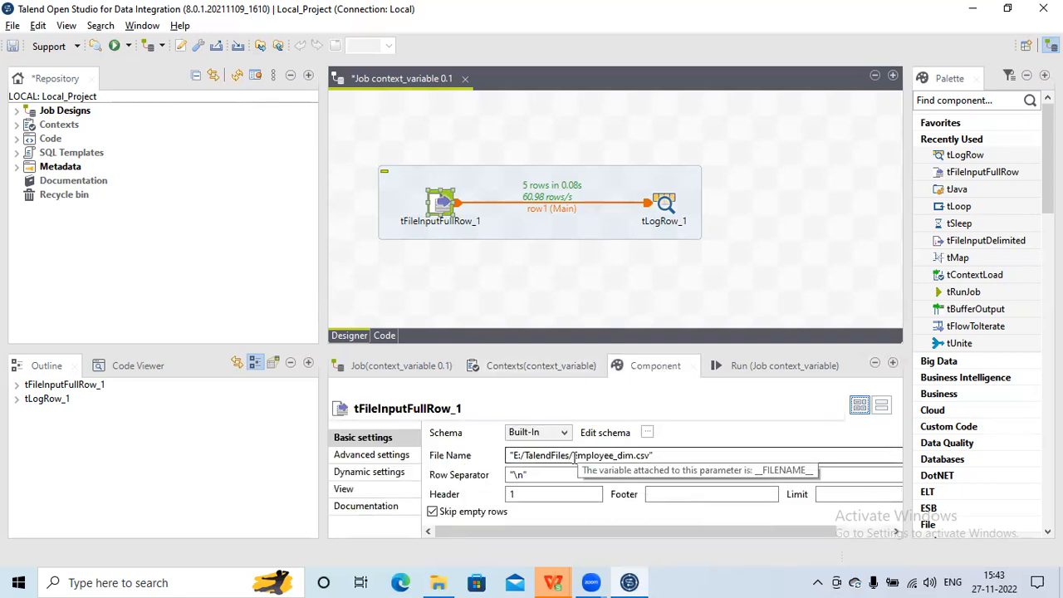
pyautogui.moveTo(572, 455); pyautogui.dragTo(650, 454)
pyautogui.hotkey('ctrl', 'c')
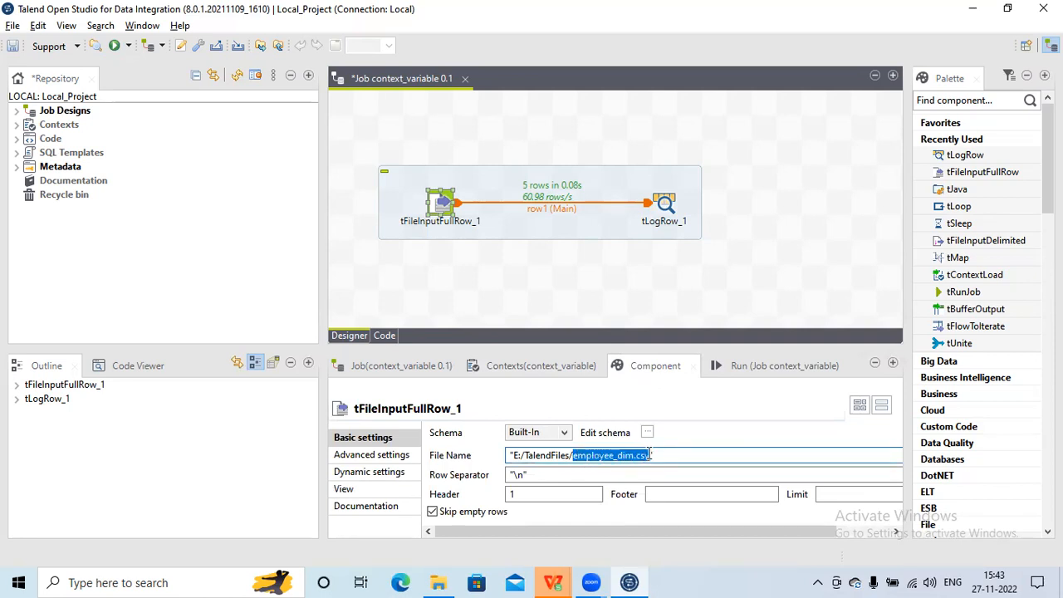
pyautogui.click(564, 371)
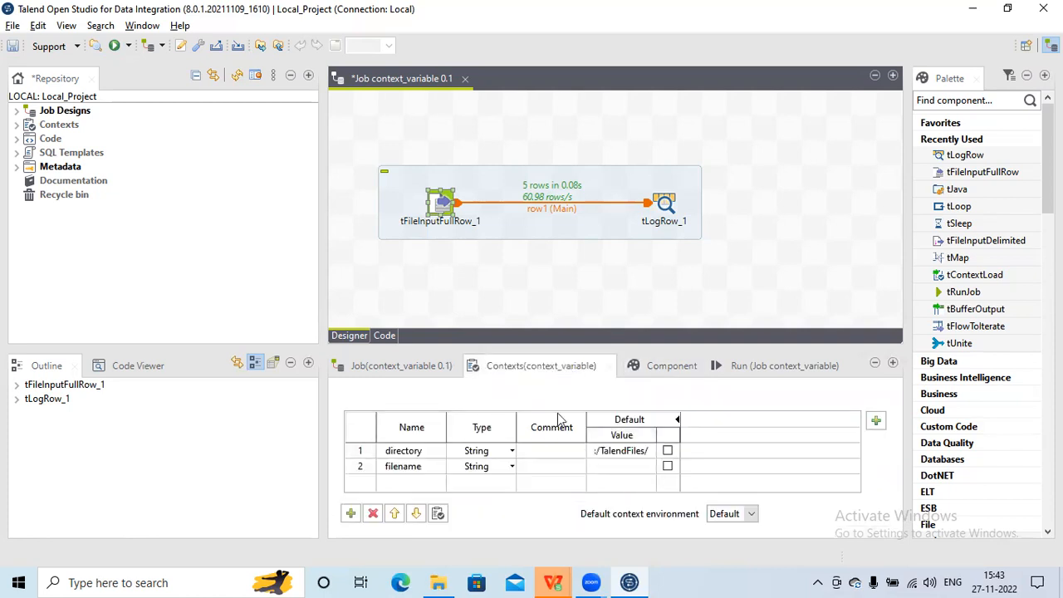
pyautogui.click(622, 467)
pyautogui.click(622, 468)
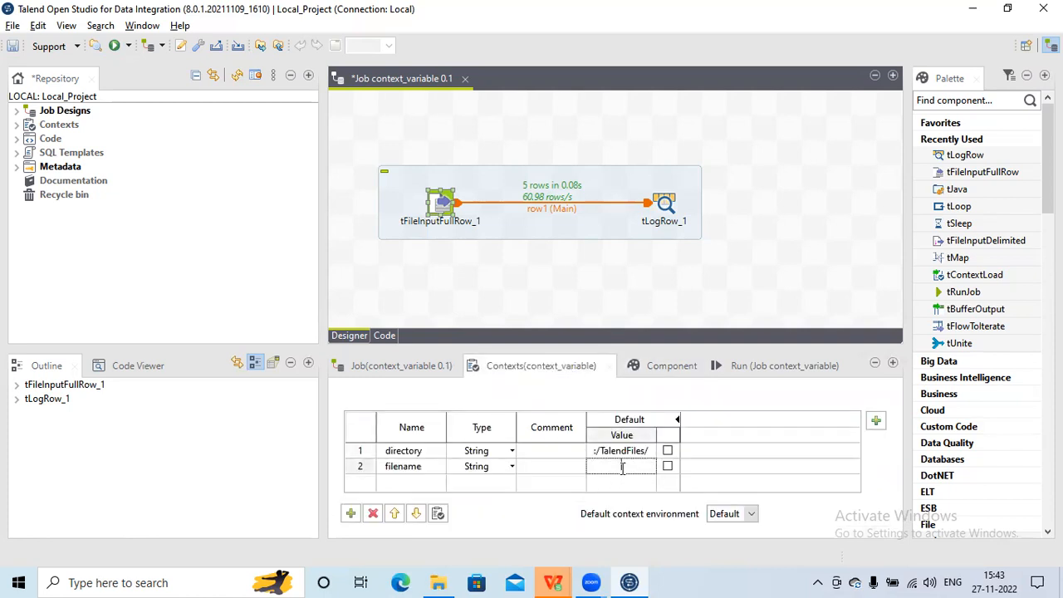
pyautogui.hotkey('ctrl', 'v')
# - Check the directory value against the path in tFileInputFullRow_1 and correct it to E:/TalendFiles/
pyautogui.moveTo(679, 422); pyautogui.dragTo(719, 420)
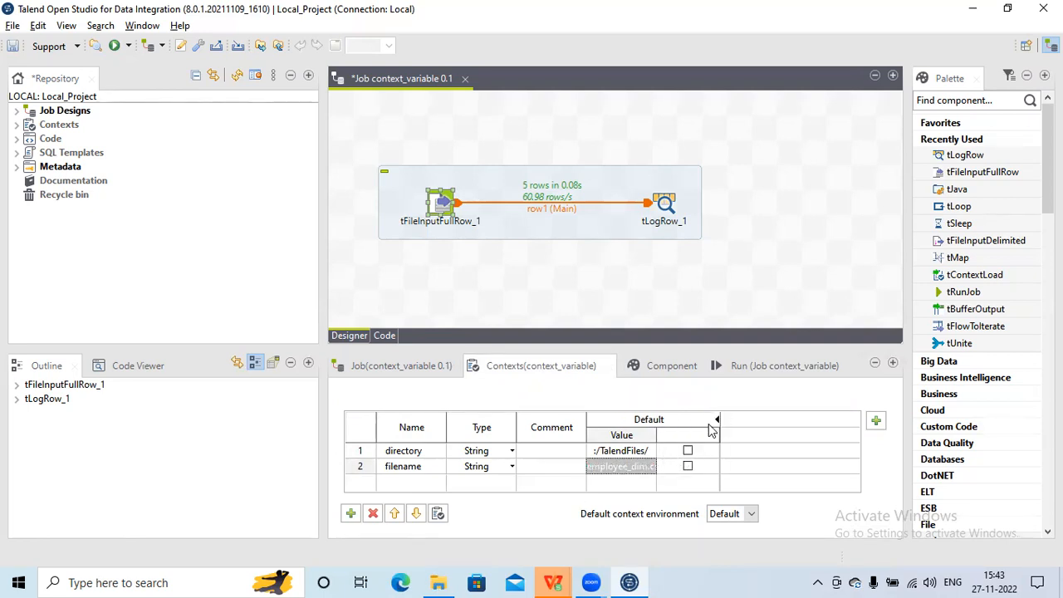
pyautogui.moveTo(656, 435); pyautogui.dragTo(692, 435)
pyautogui.click(647, 453)
pyautogui.click(646, 453)
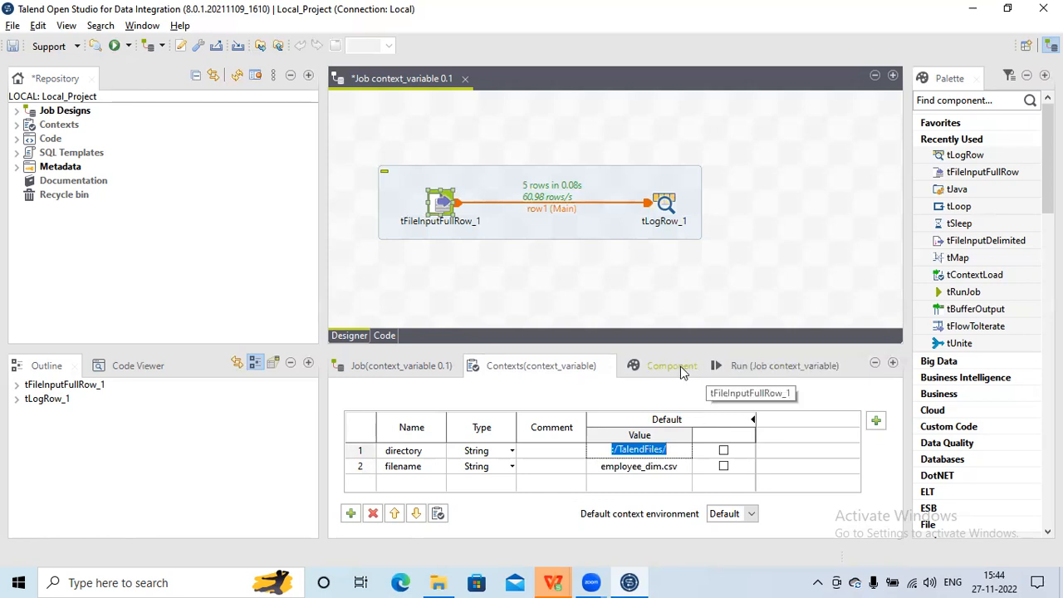
pyautogui.click(680, 366)
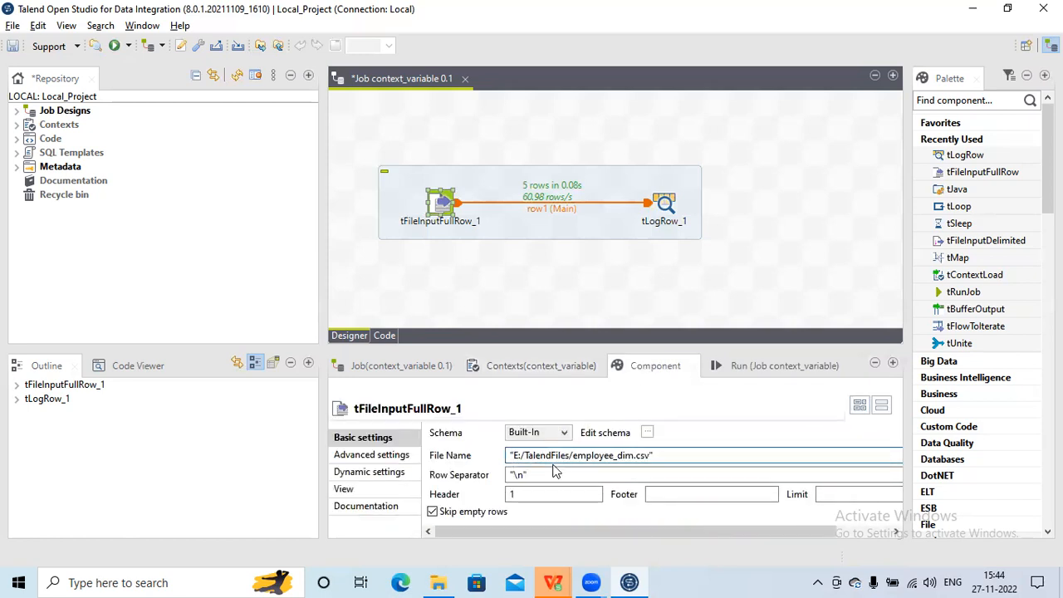
pyautogui.moveTo(512, 455); pyautogui.dragTo(574, 456)
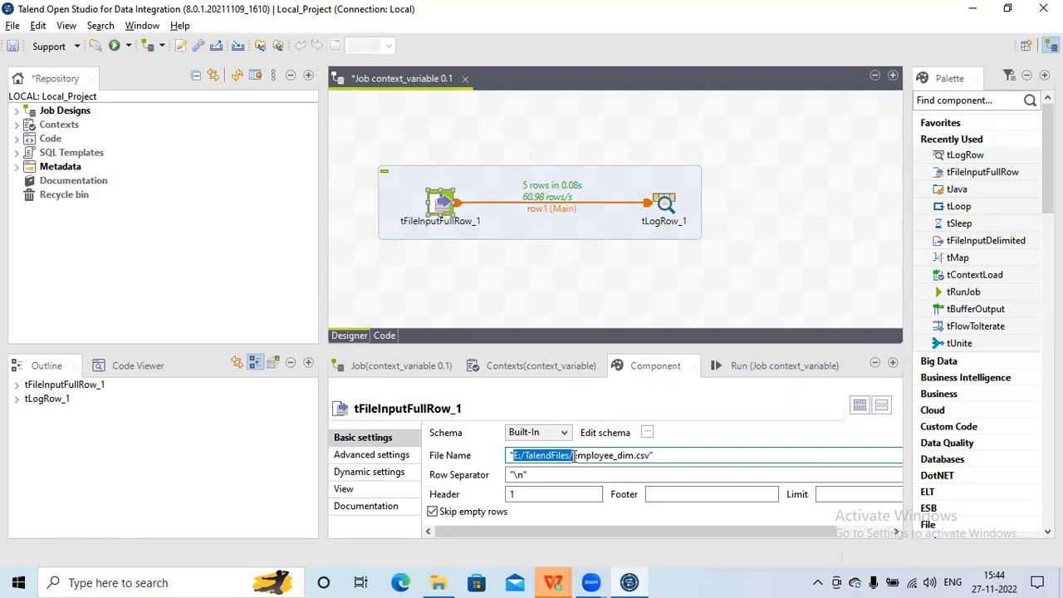
pyautogui.click(528, 367)
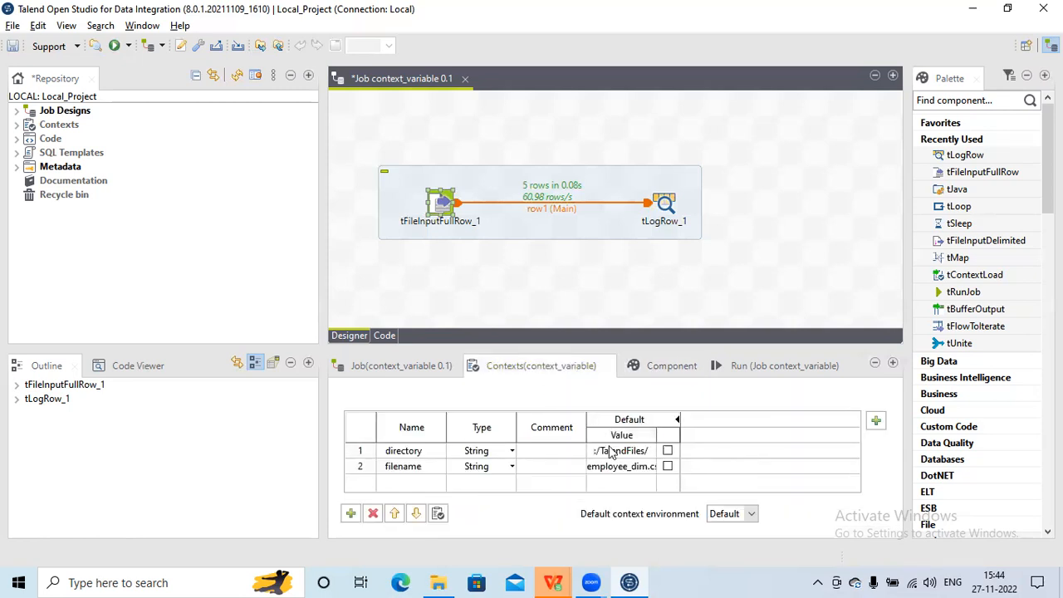
pyautogui.click(614, 455)
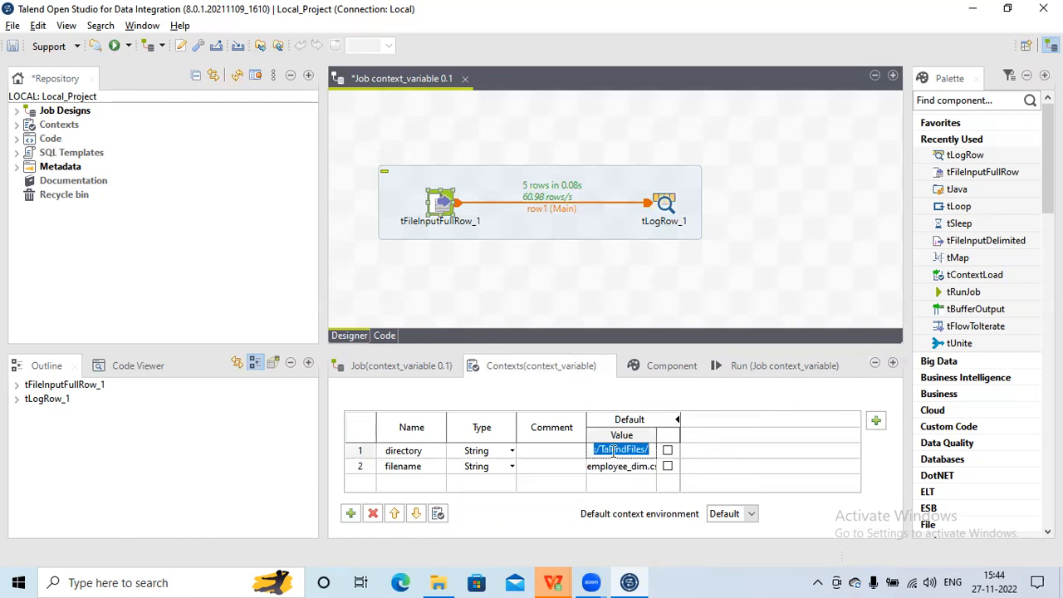
pyautogui.press('Right')
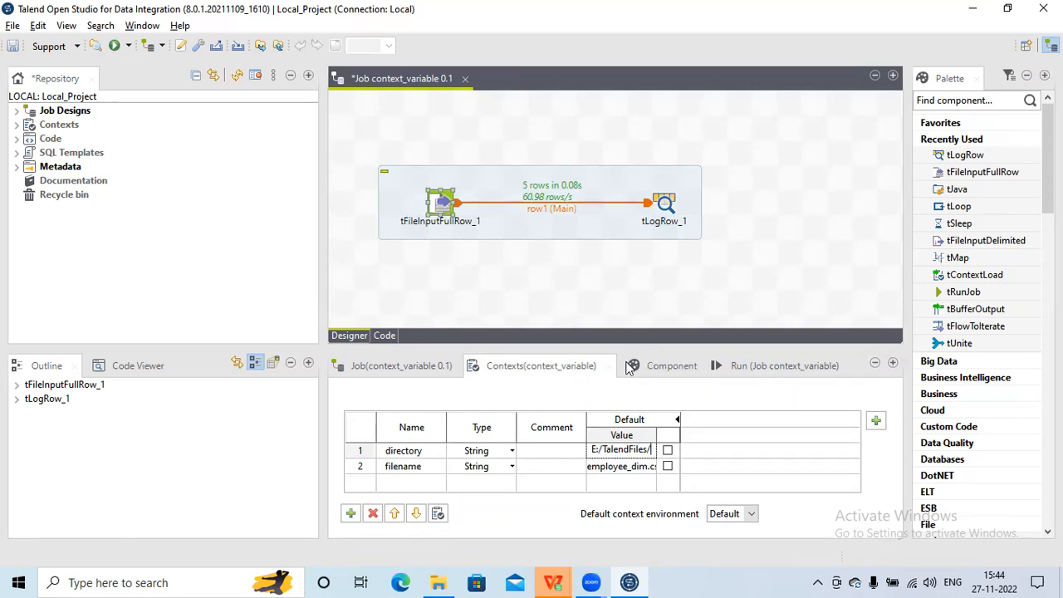
# - Replace the hard-coded file name of tFileInputFullRow_1 with the context variable context.directory
pyautogui.click(439, 204)
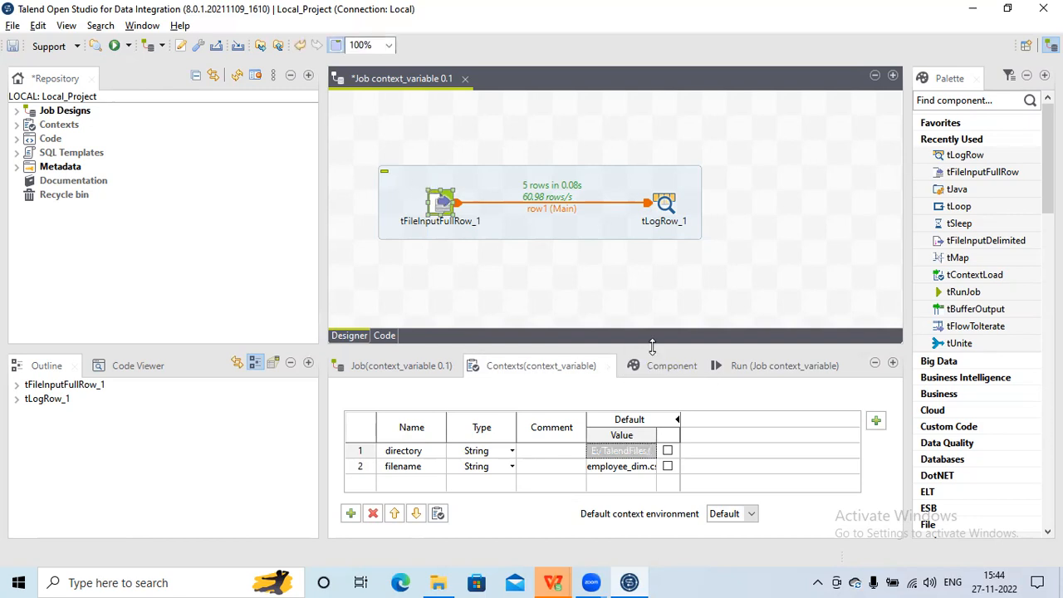
pyautogui.click(680, 366)
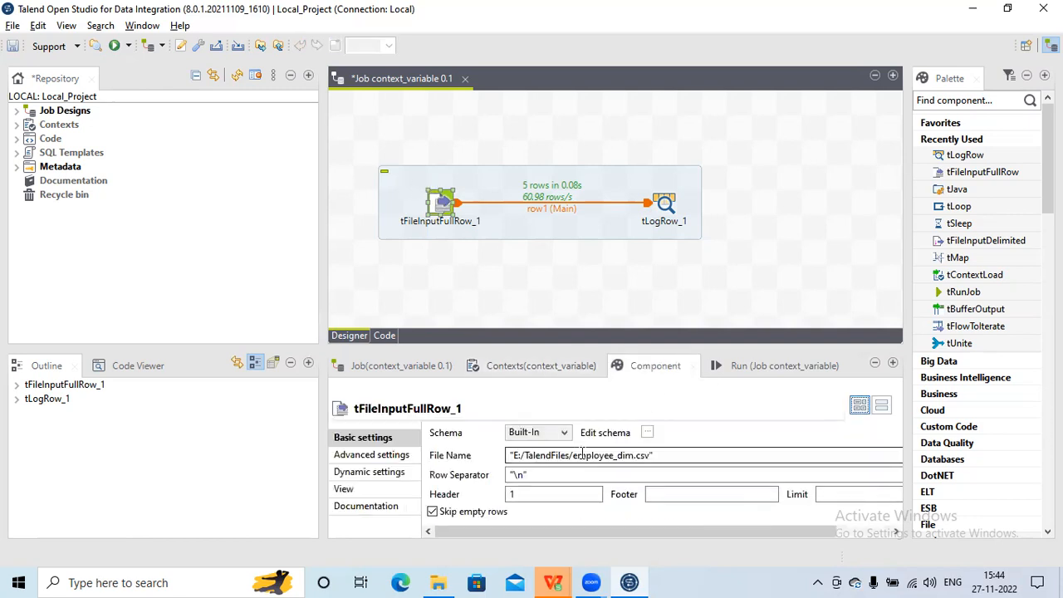
pyautogui.click(656, 456)
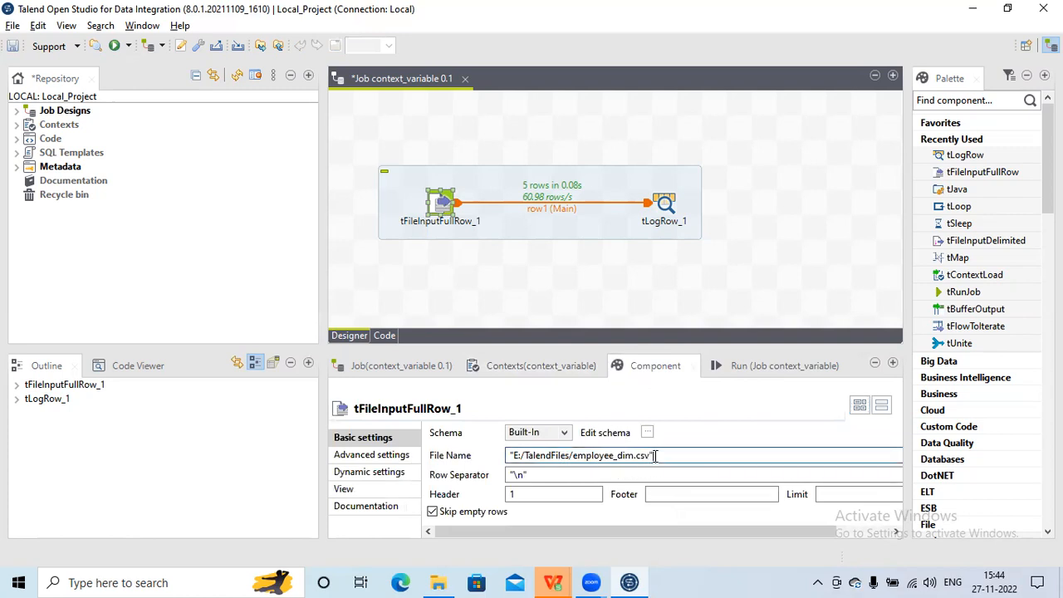
pyautogui.hotkey('ctrl', 'a')
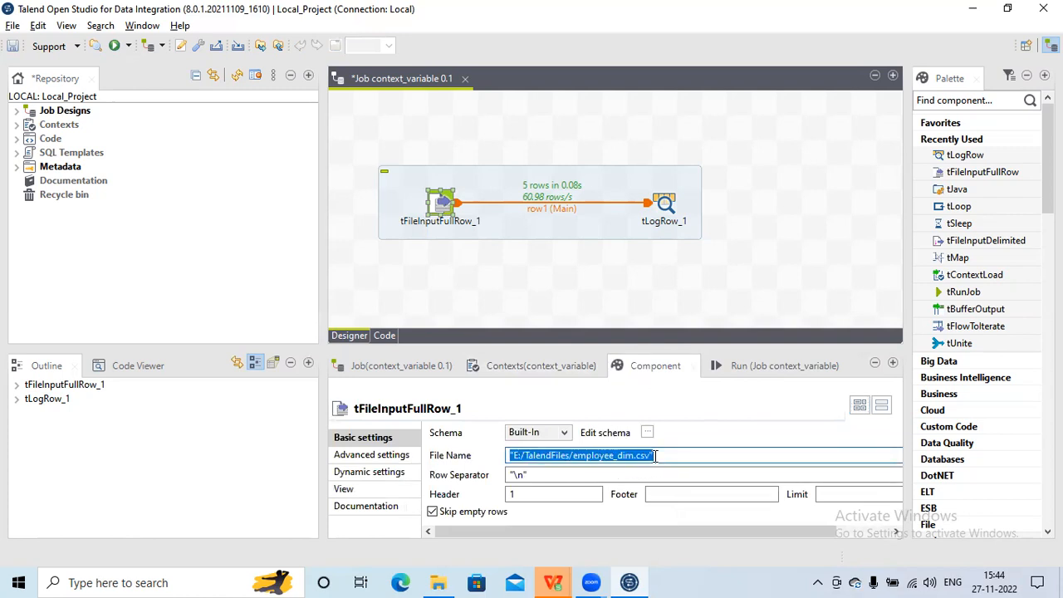
pyautogui.press('BackSpace')
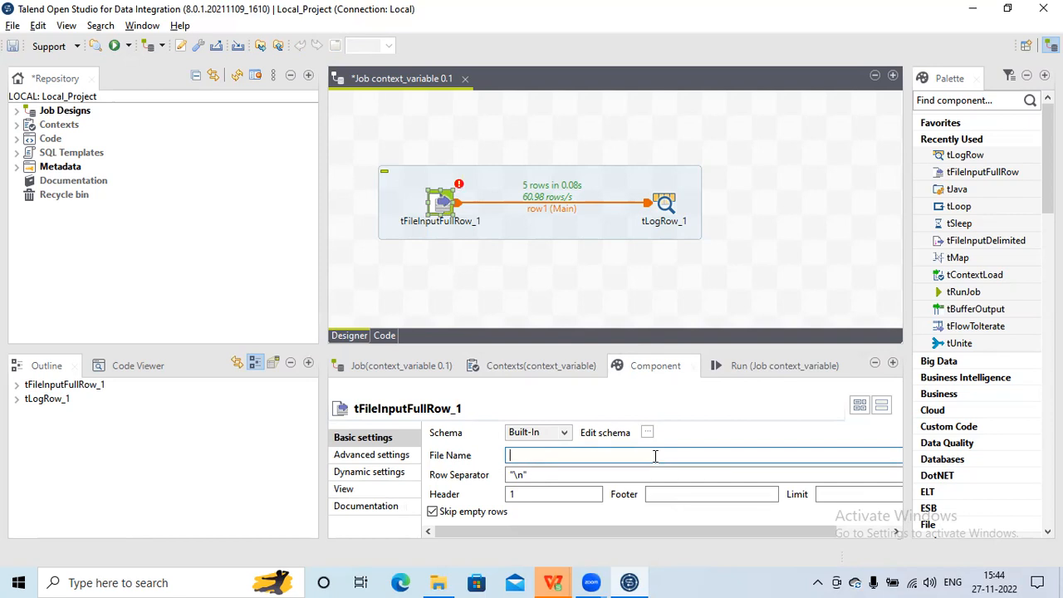
pyautogui.write('context')
pyautogui.hotkey('ctrl', 'space')
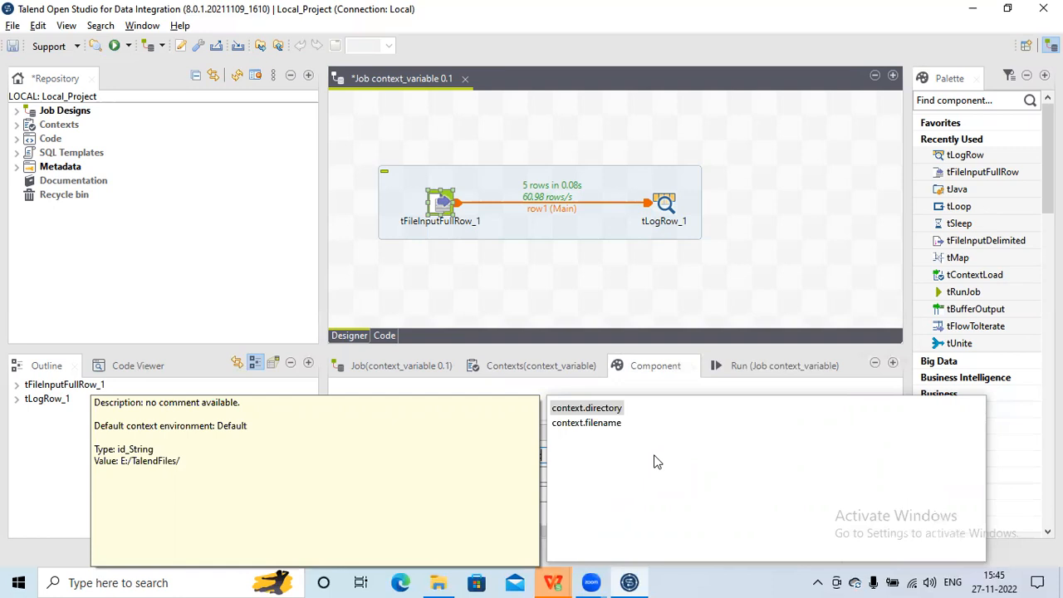
pyautogui.doubleClick(608, 409)
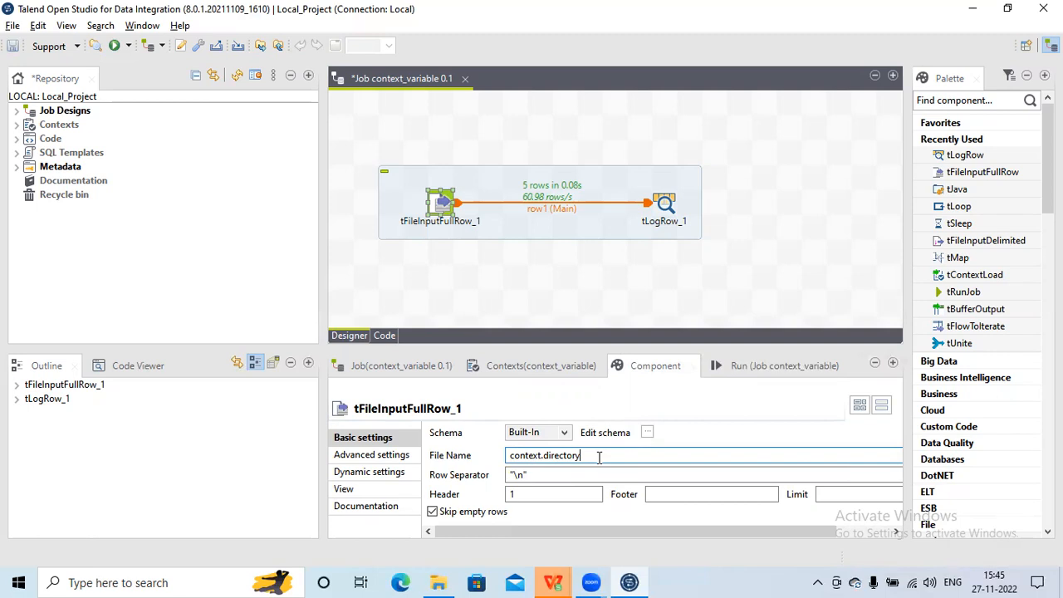
# - Append +context.filename to the File Name expression of tFileInputFullRow_1
pyautogui.write('+')
pyautogui.write('ntext.')
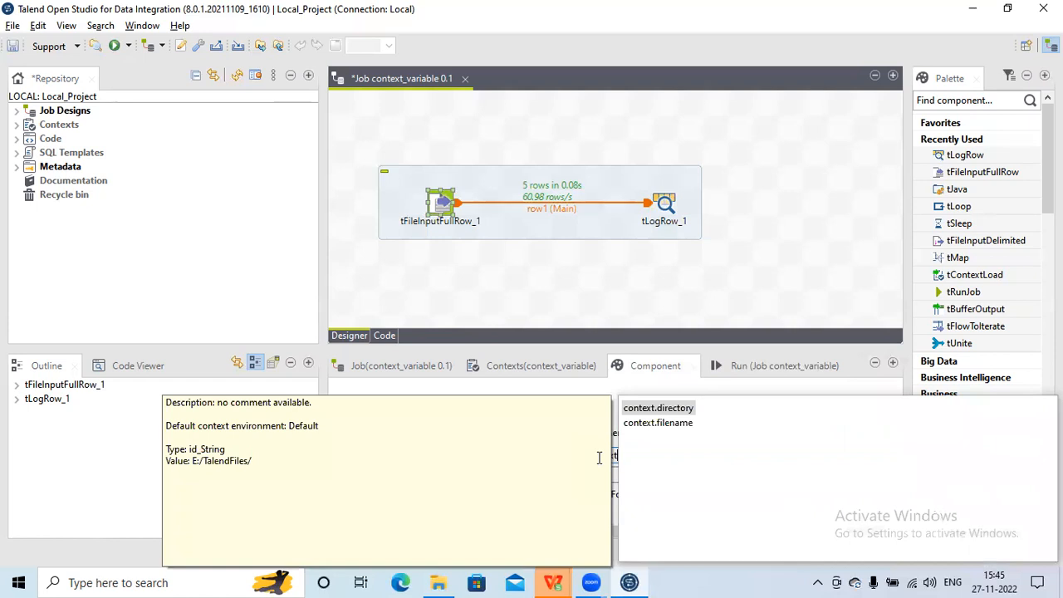
pyautogui.doubleClick(668, 422)
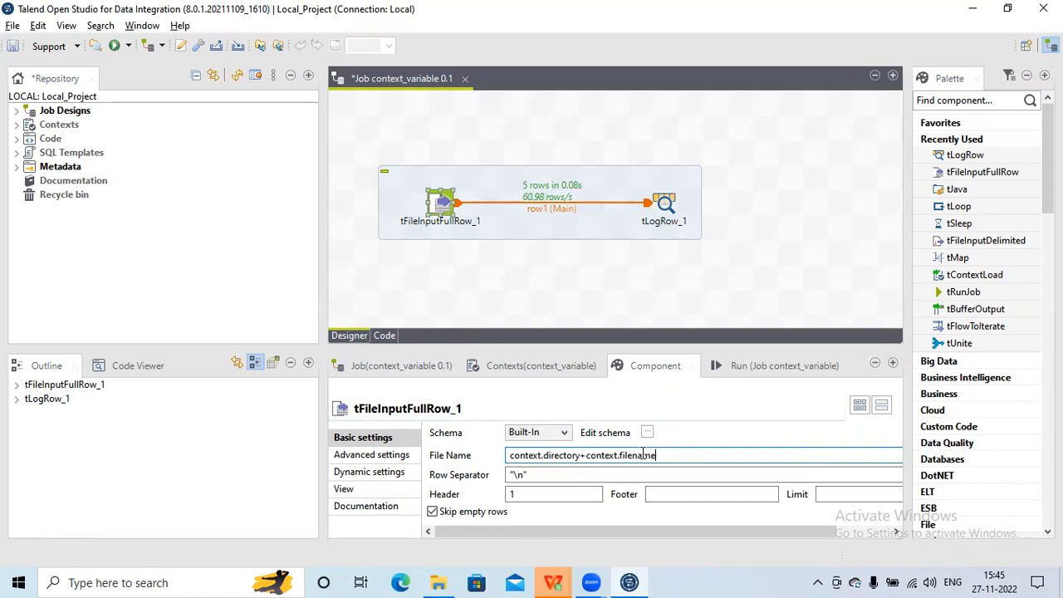
# - Run the job with the context-based file path and review the File Name expression of tFileInputFullRow_1
pyautogui.click(768, 366)
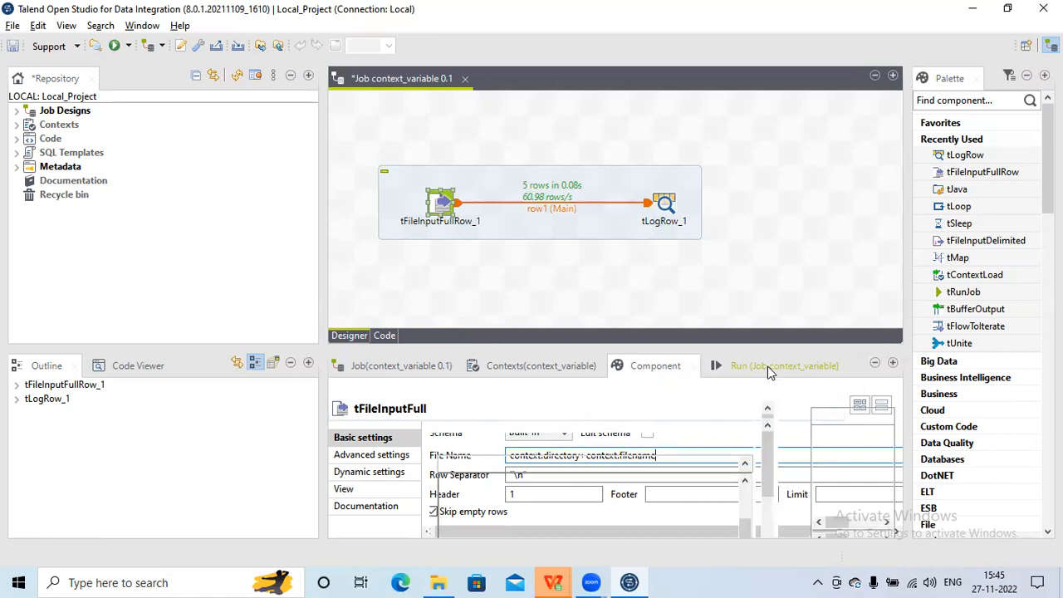
pyautogui.click(481, 449)
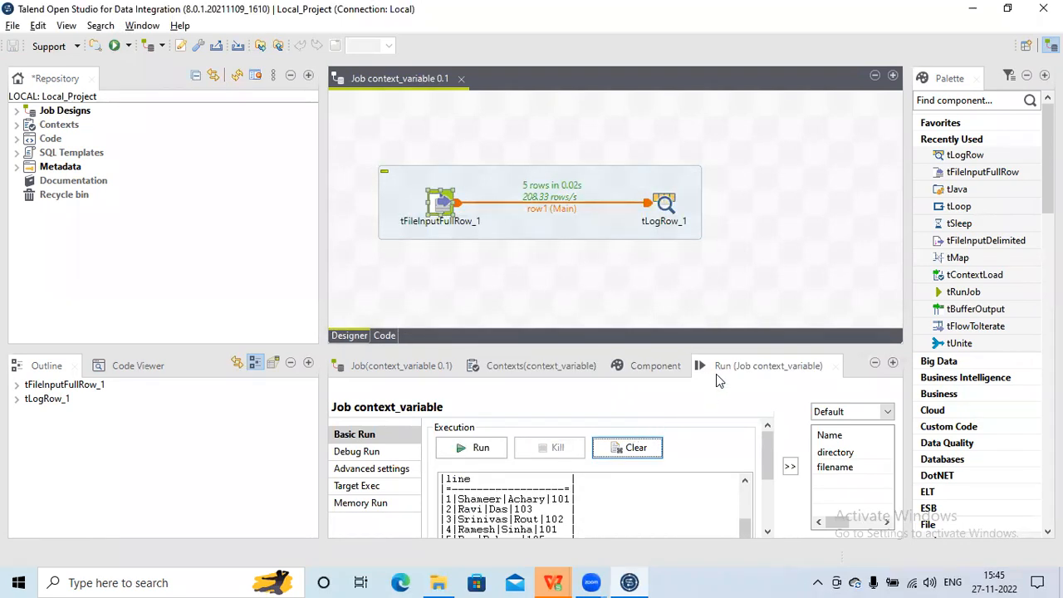
pyautogui.click(648, 364)
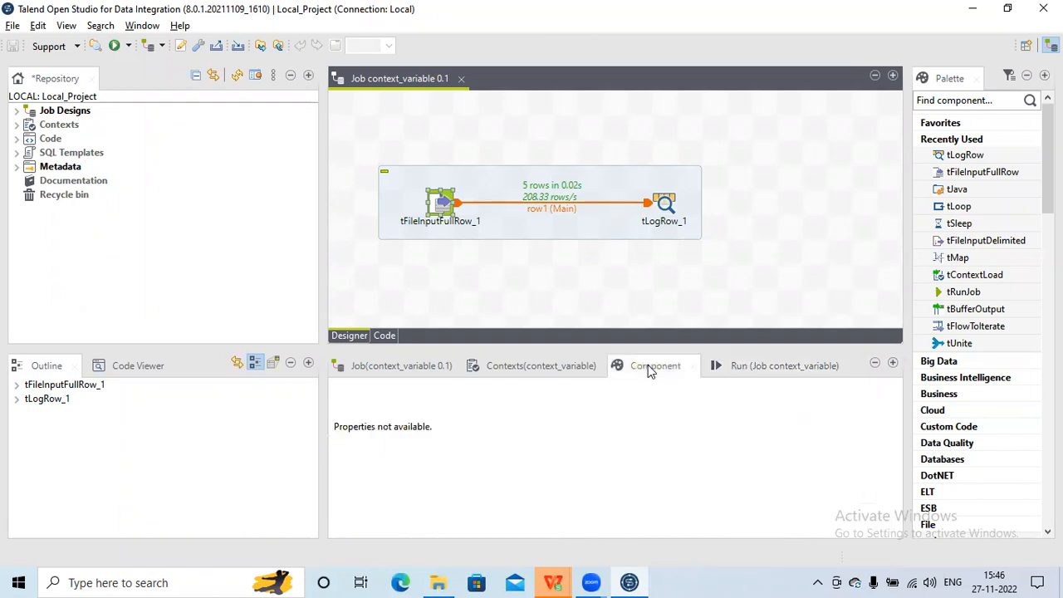
pyautogui.click(440, 203)
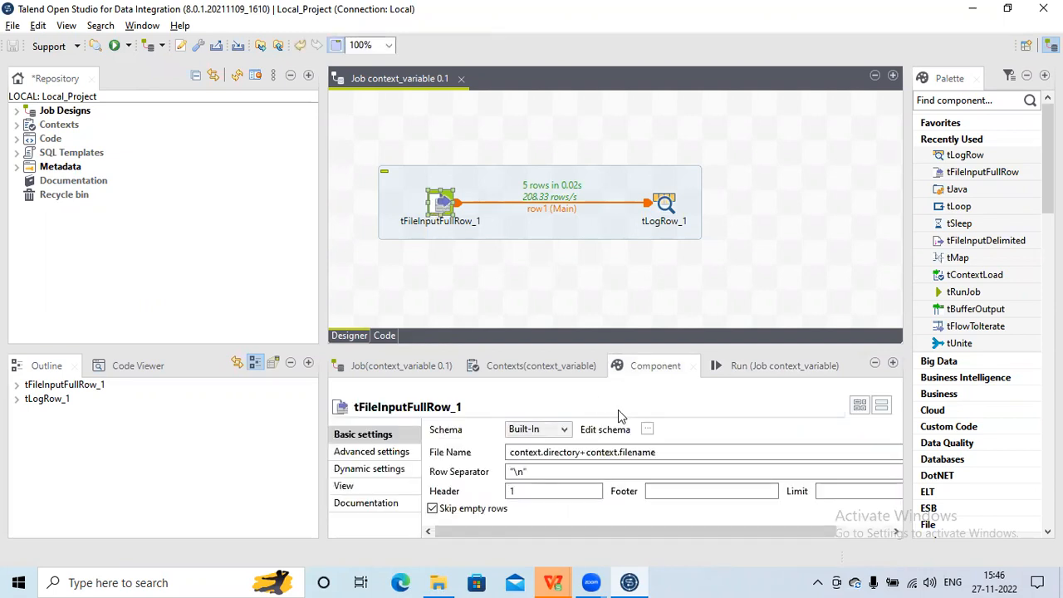
# - Set the default value of the filename context variable to emp_salary.csv, copying the file's name from the TalendFiles folder in File Explorer
pyautogui.click(562, 371)
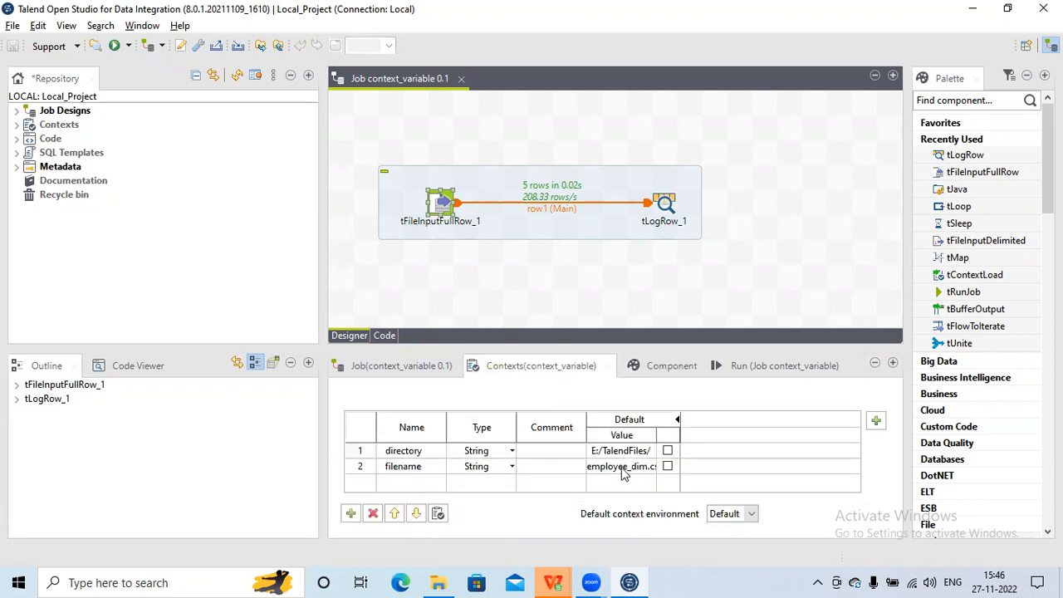
pyautogui.click(622, 469)
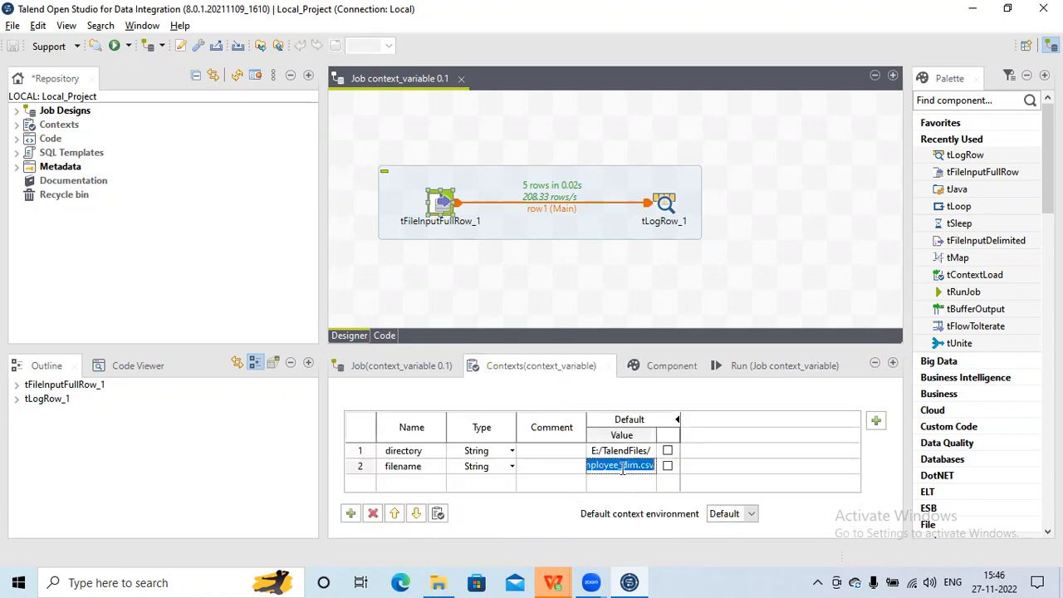
pyautogui.click(442, 581)
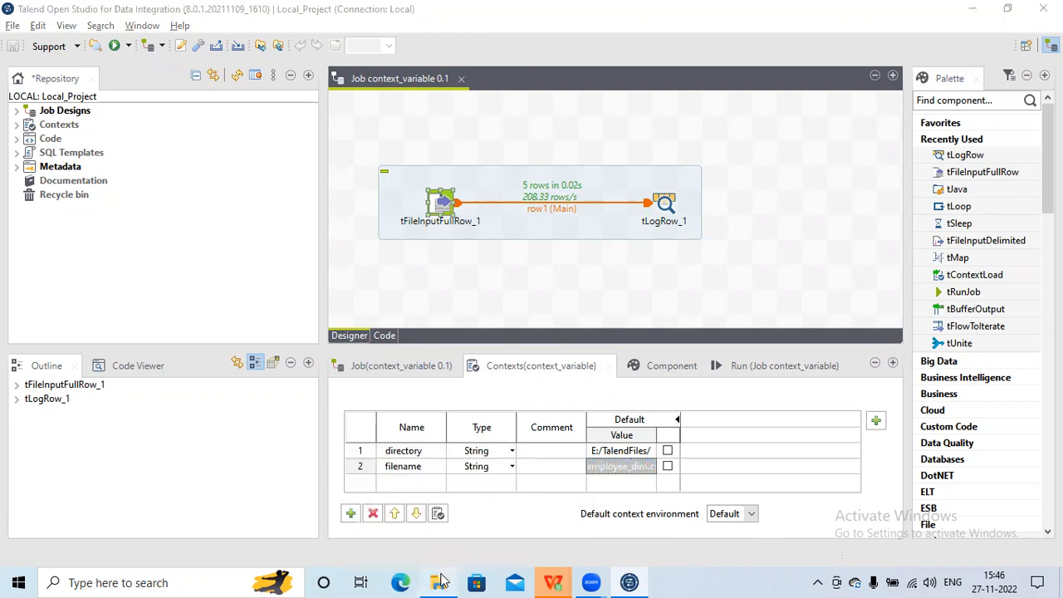
pyautogui.click(195, 277)
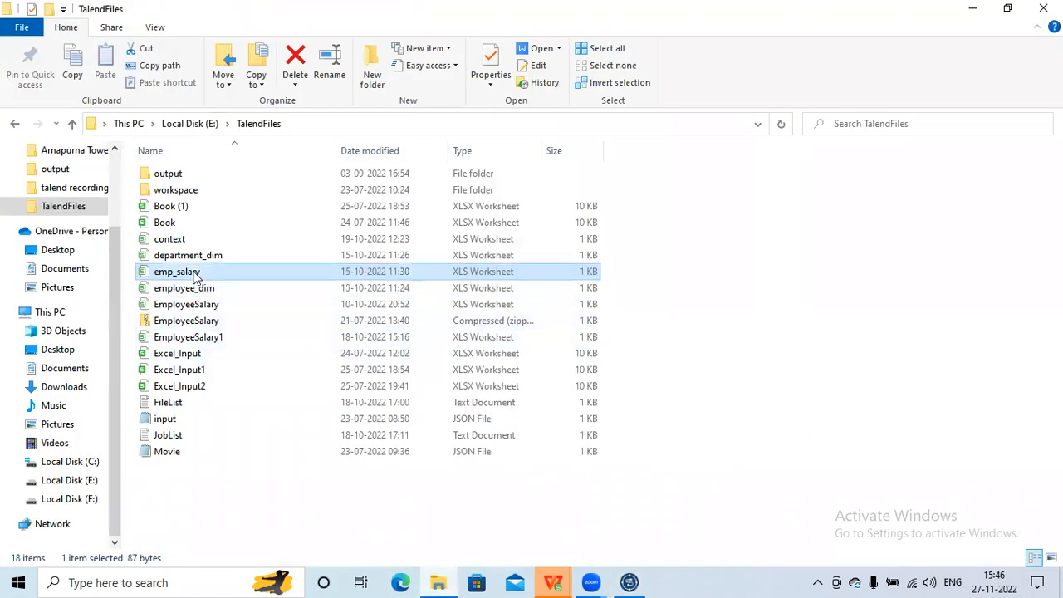
pyautogui.click(195, 278)
pyautogui.hotkey('ctrl', 'c')
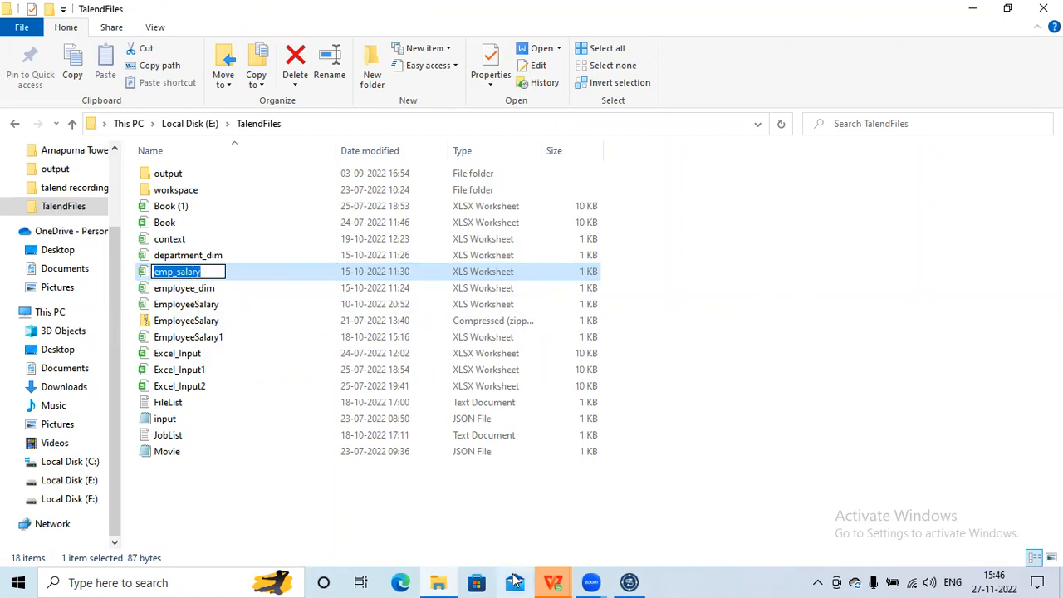
pyautogui.click(629, 582)
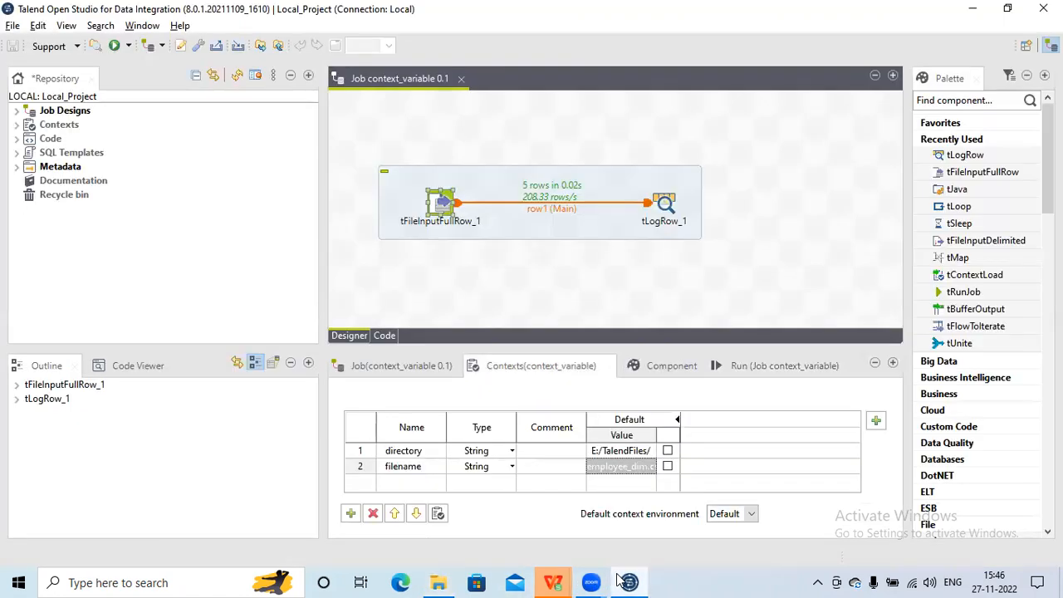
pyautogui.click(624, 468)
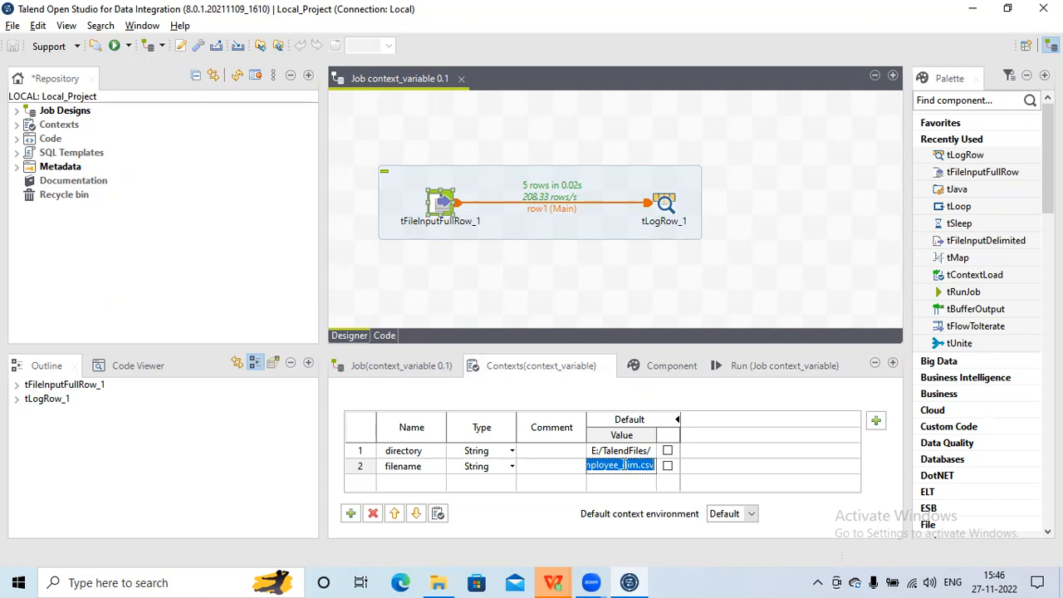
pyautogui.hotkey('ctrl', 'v')
pyautogui.write('.')
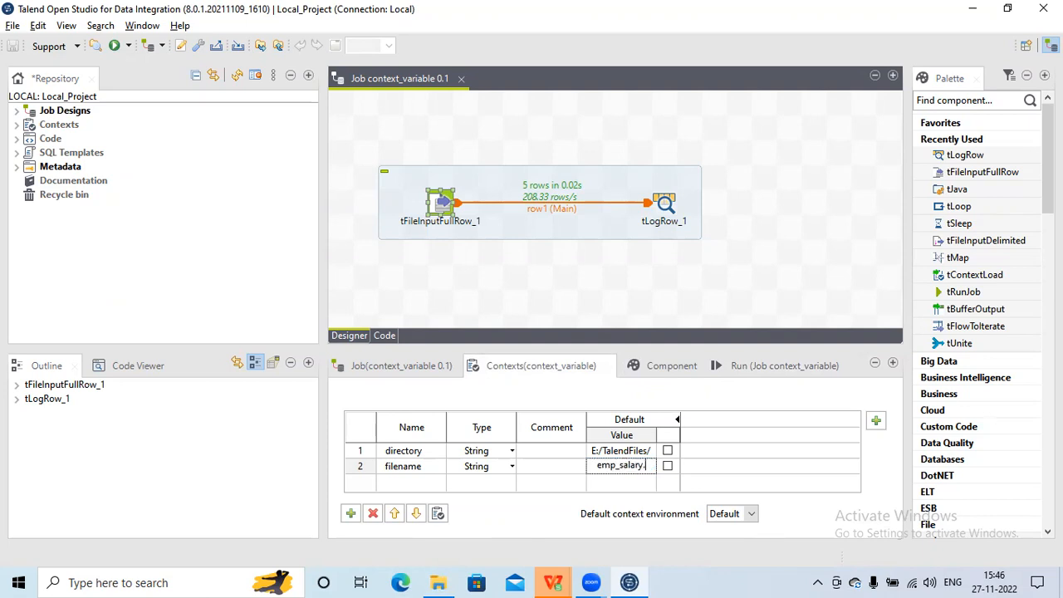
pyautogui.write('csv')
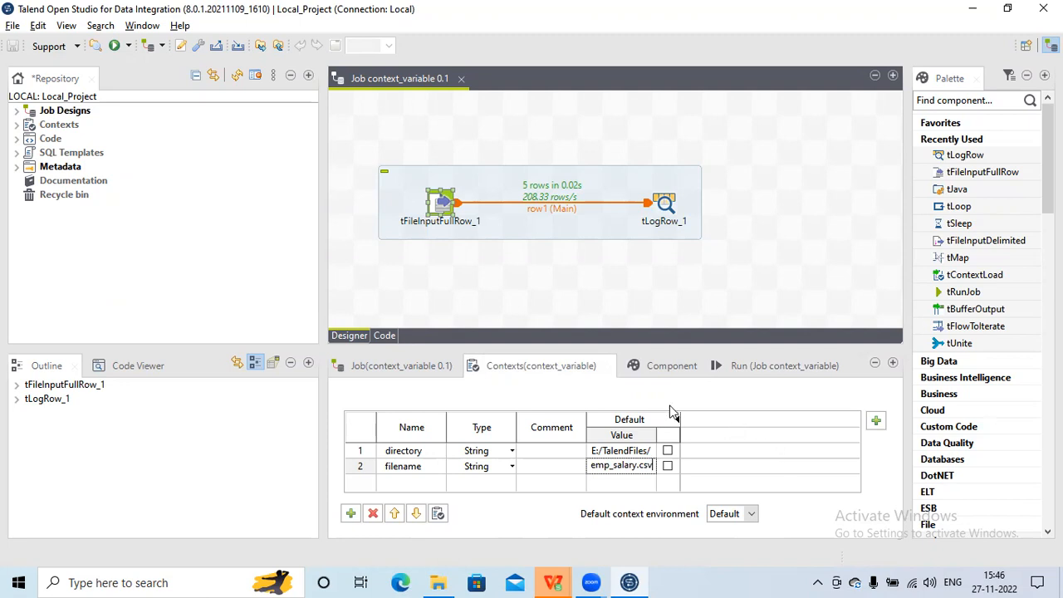
# - Run the job with the new filename value and review the tLogRow_1 output in the enlarged Run view
pyautogui.click(751, 372)
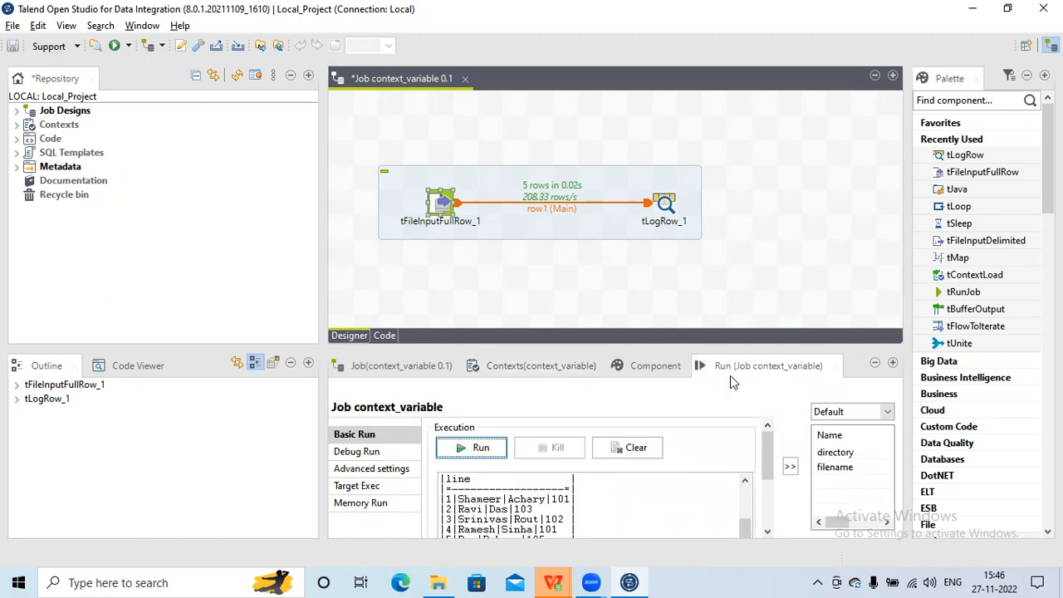
pyautogui.click(470, 449)
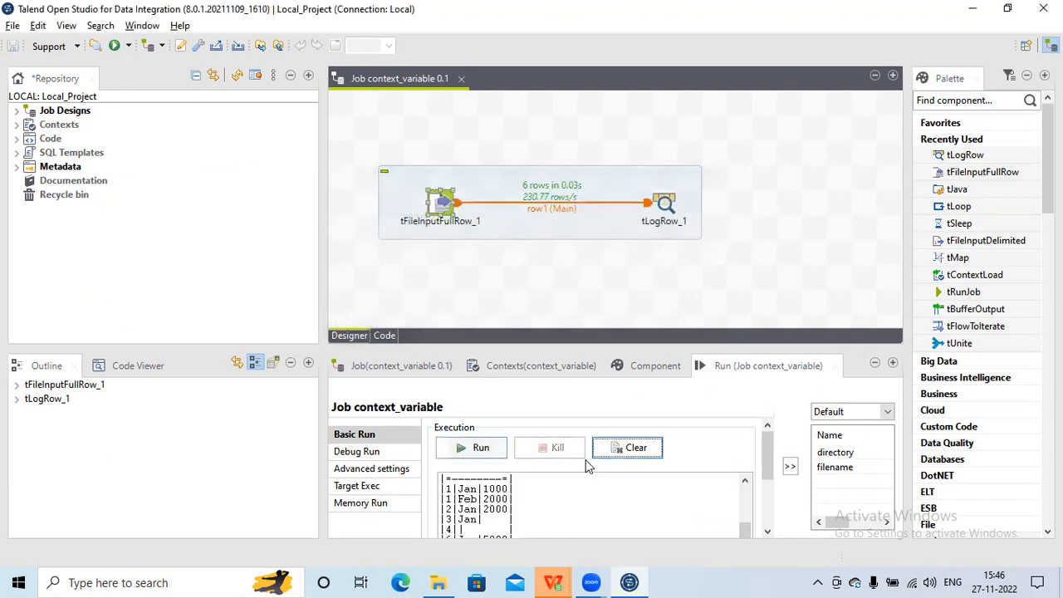
pyautogui.doubleClick(768, 366)
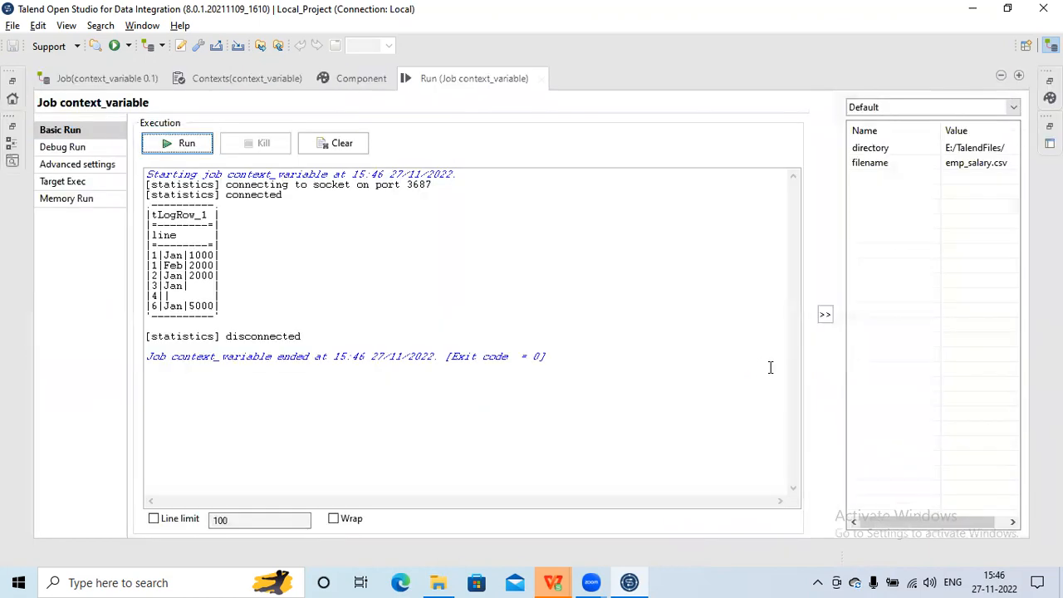
pyautogui.doubleClick(480, 84)
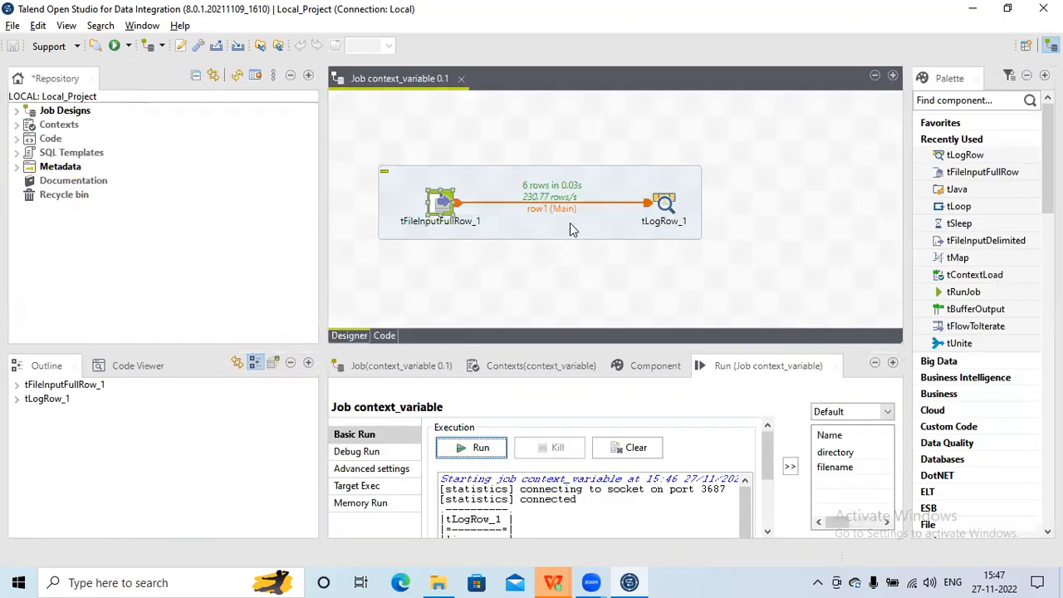
# - Enable the run-time prompt for the filename context variable in the Default context
pyautogui.click(528, 365)
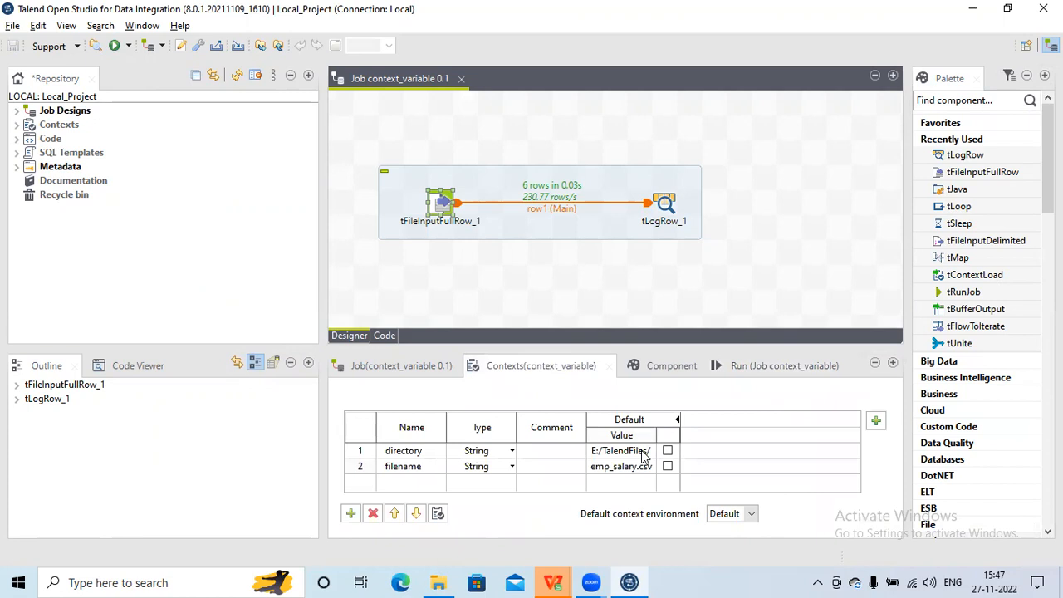
pyautogui.moveTo(678, 422); pyautogui.dragTo(707, 422)
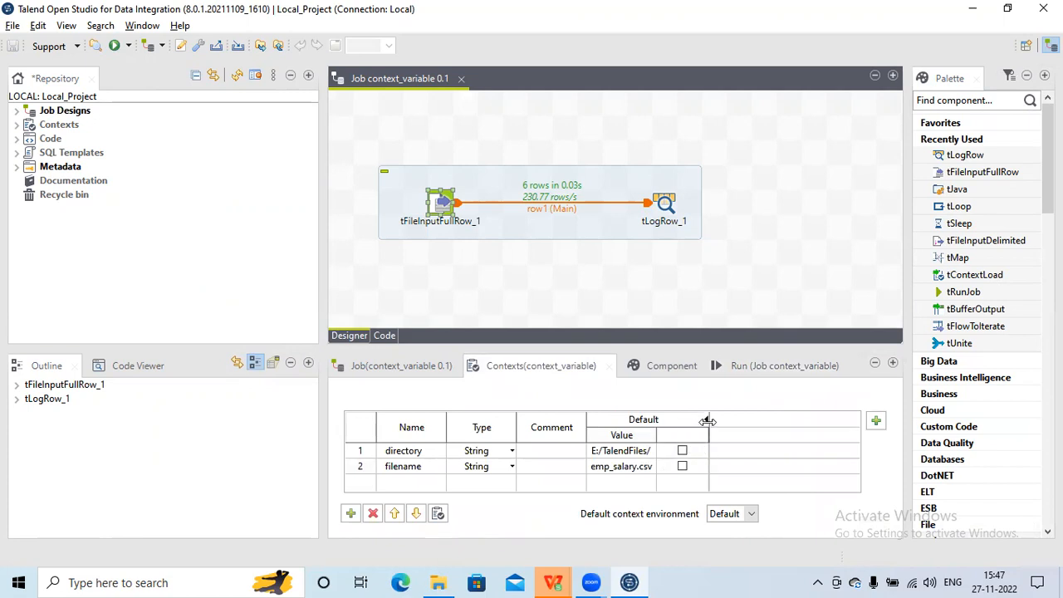
pyautogui.click(681, 466)
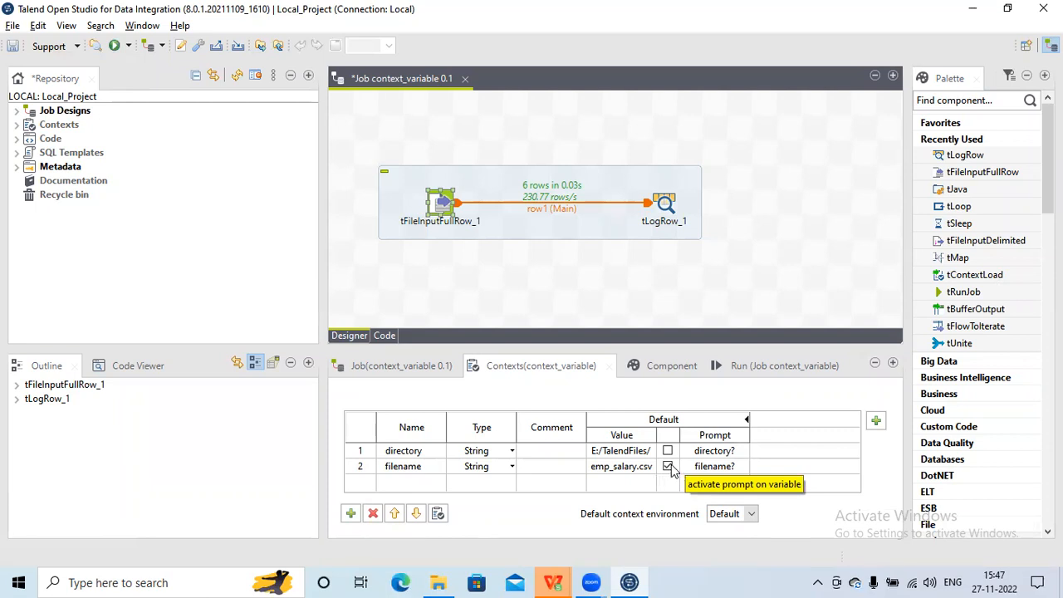
pyautogui.click(768, 366)
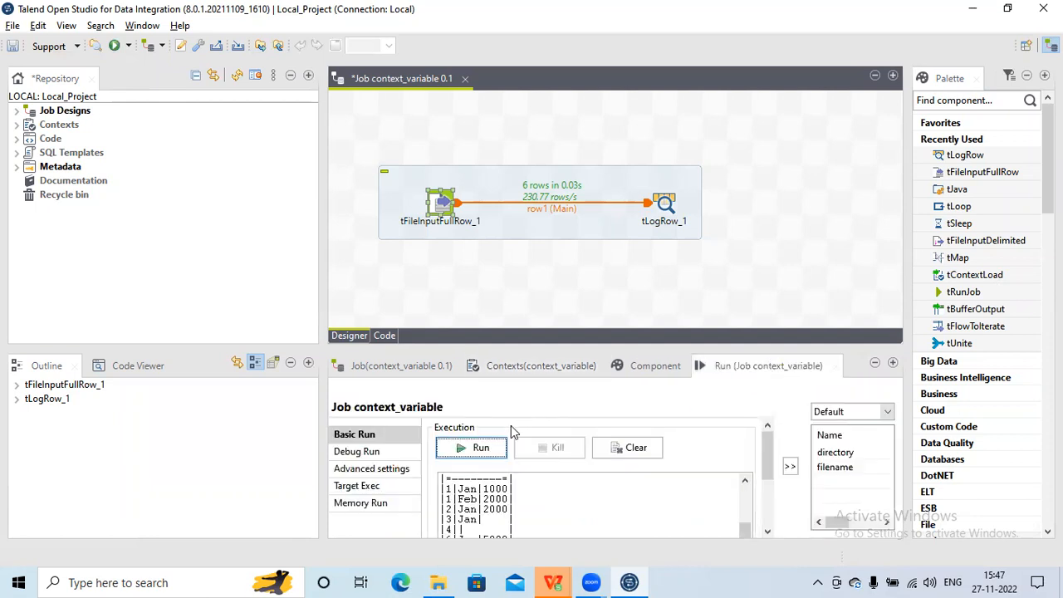
pyautogui.click(563, 366)
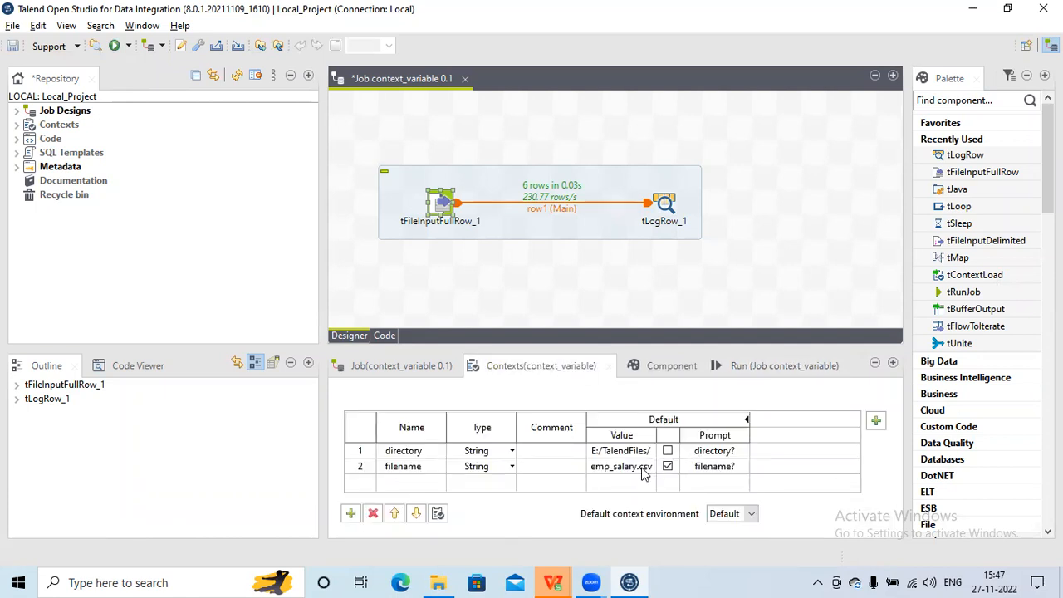
# - Run the job and answer the filename prompt with employee_dim.csv, copying the file's name from the TalendFiles folder in File Explorer
pyautogui.click(785, 359)
pyautogui.click(480, 447)
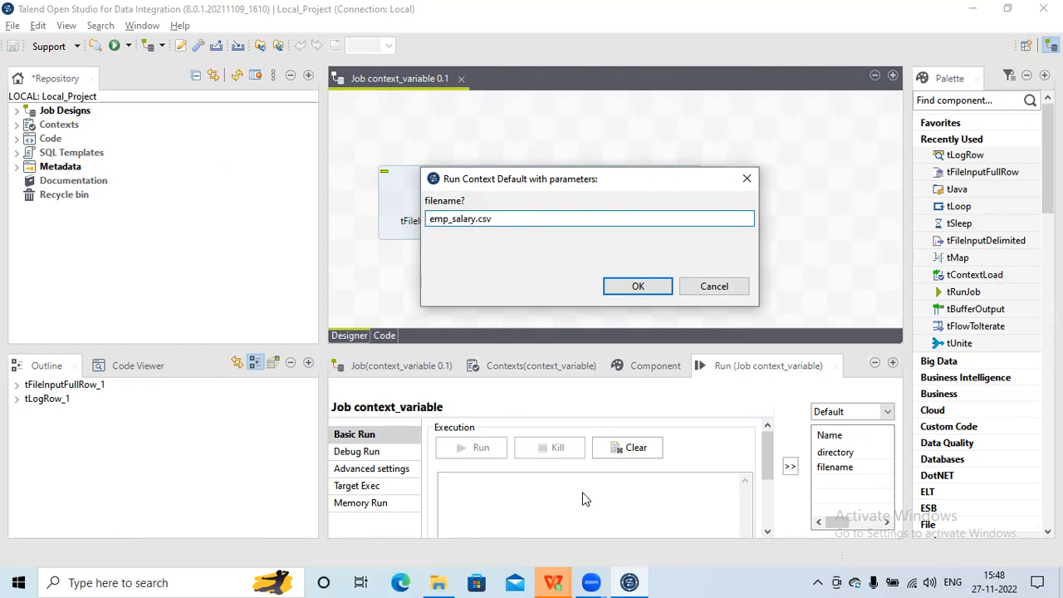
pyautogui.click(443, 581)
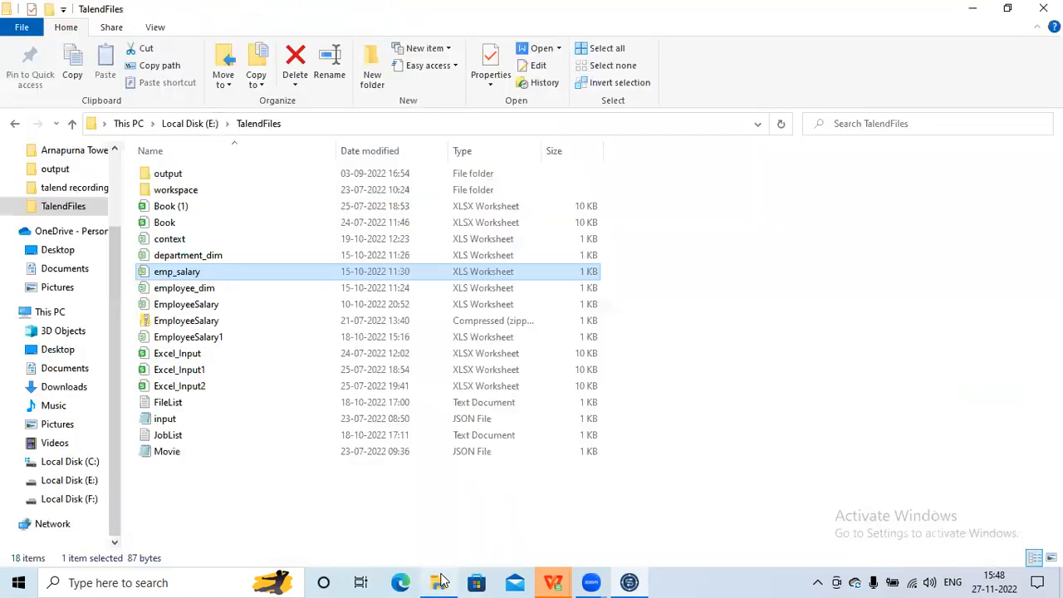
pyautogui.click(209, 290)
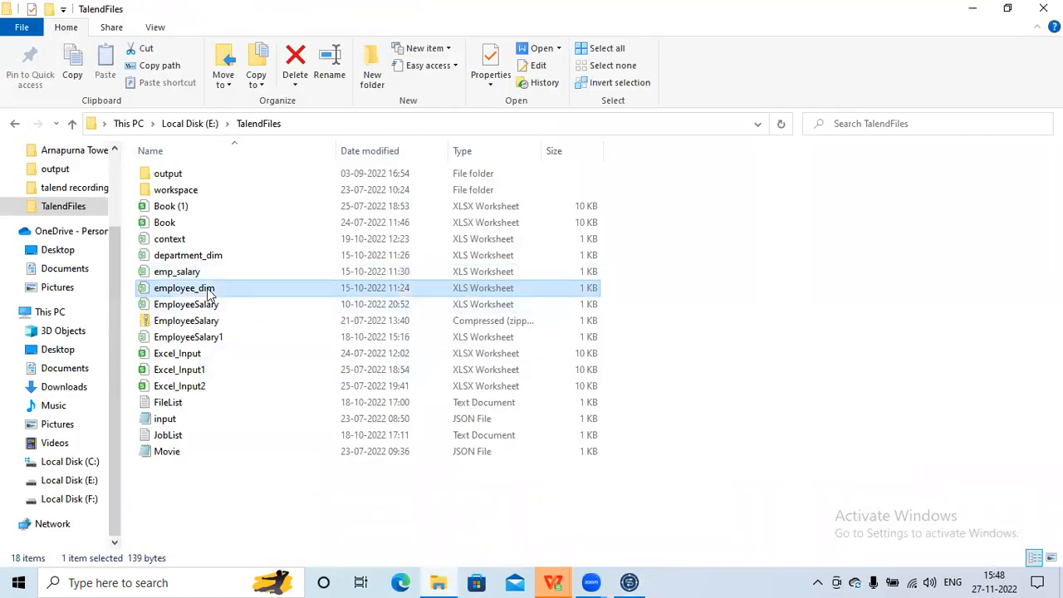
pyautogui.click(209, 291)
pyautogui.hotkey('ctrl', 'c')
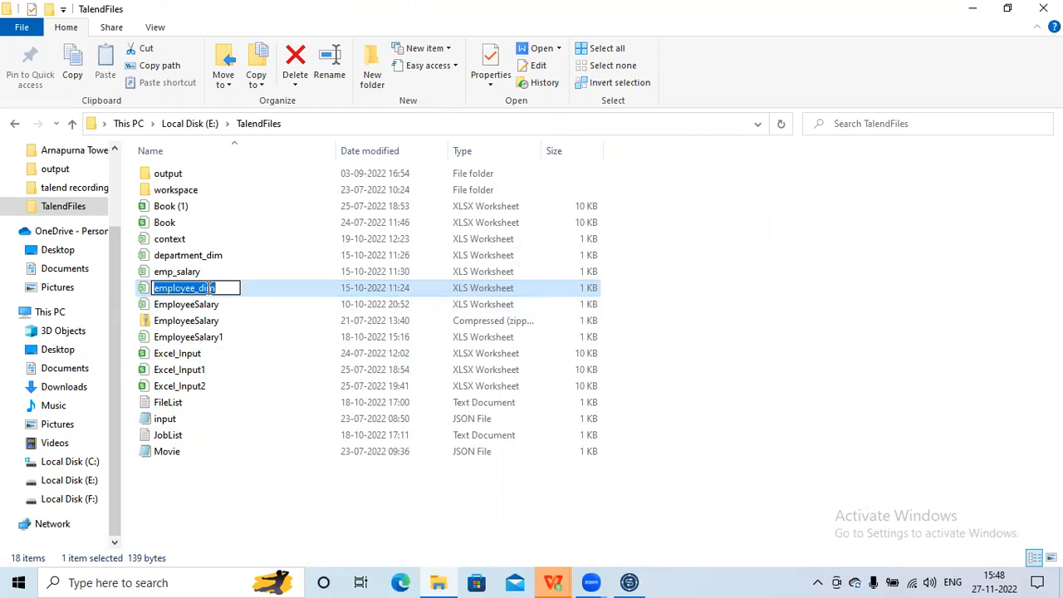
pyautogui.hotkey('alt', 'Tab')
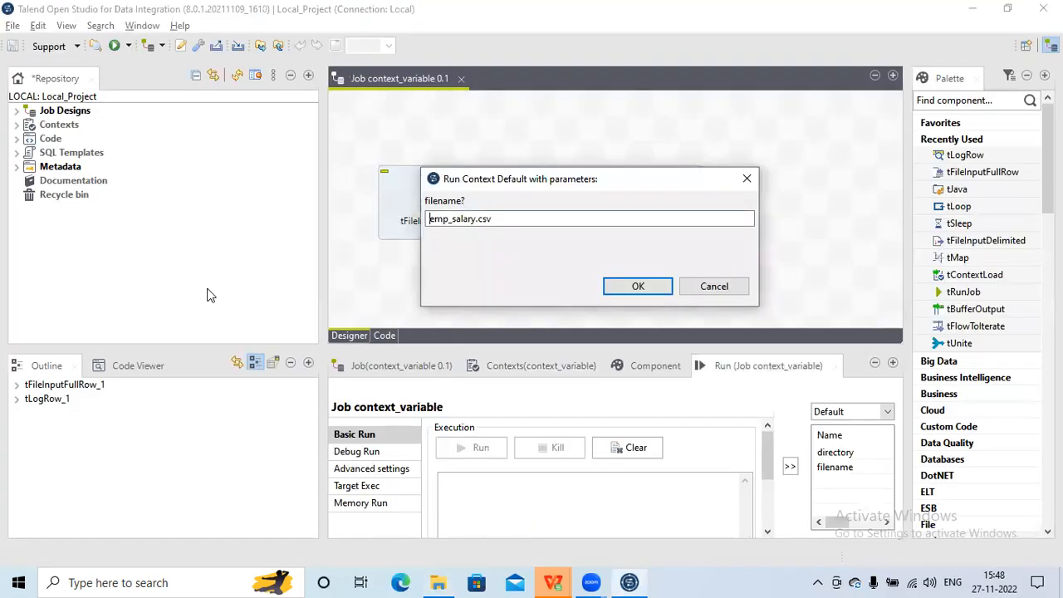
pyautogui.doubleClick(474, 219)
pyautogui.hotkey('ctrl', 'v')
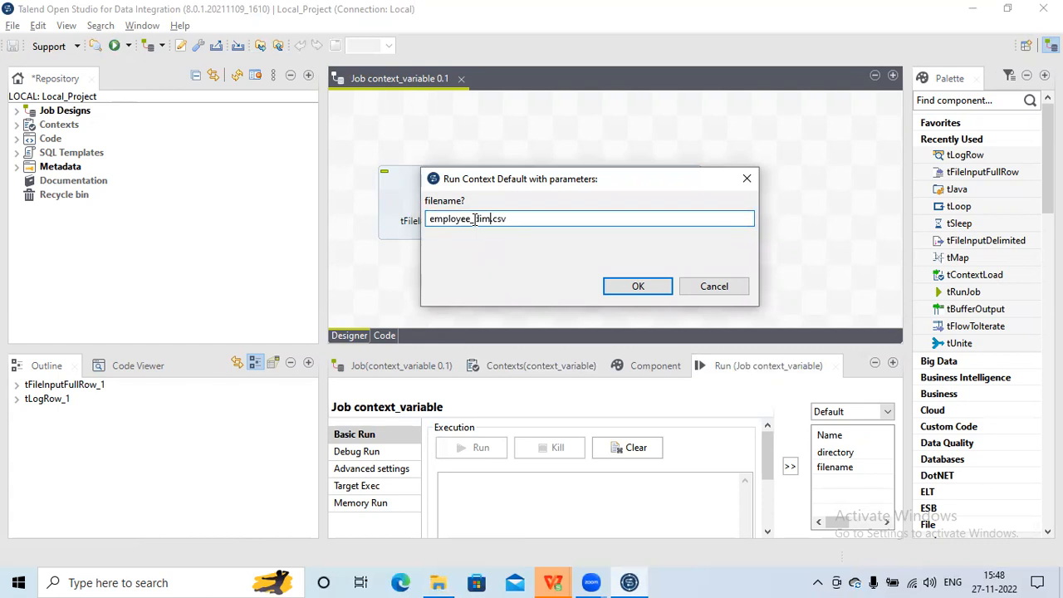
pyautogui.click(640, 285)
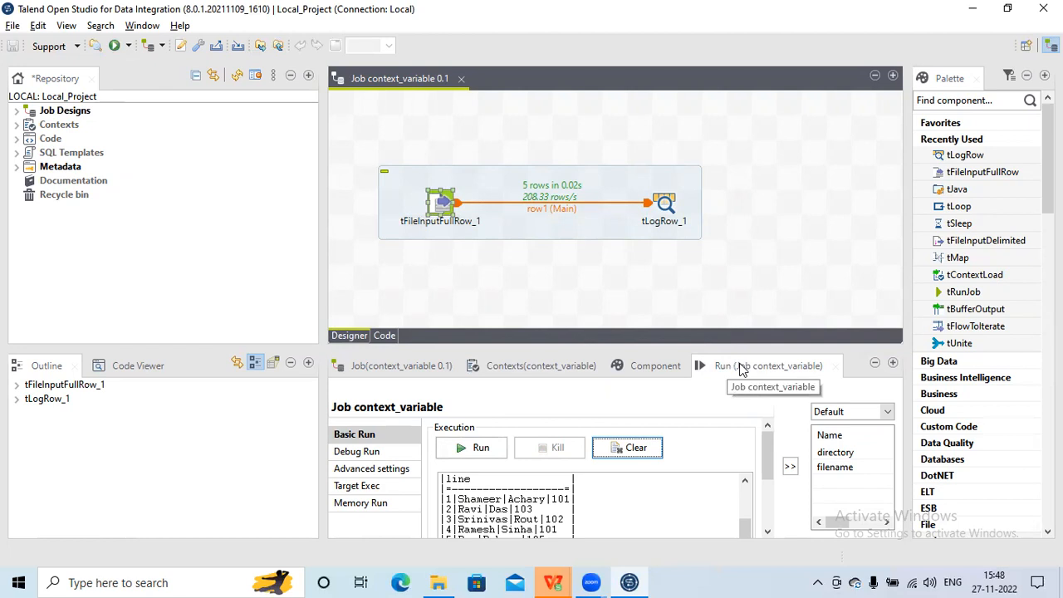
# - Review the job's console output and the context values used in the enlarged Run view
pyautogui.click(741, 367)
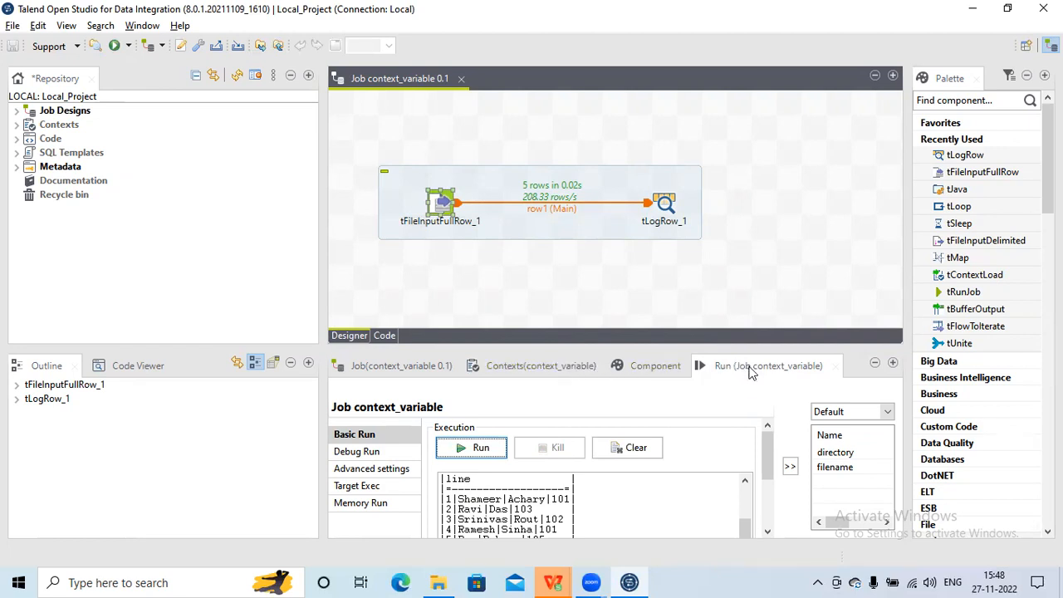
pyautogui.doubleClick(749, 371)
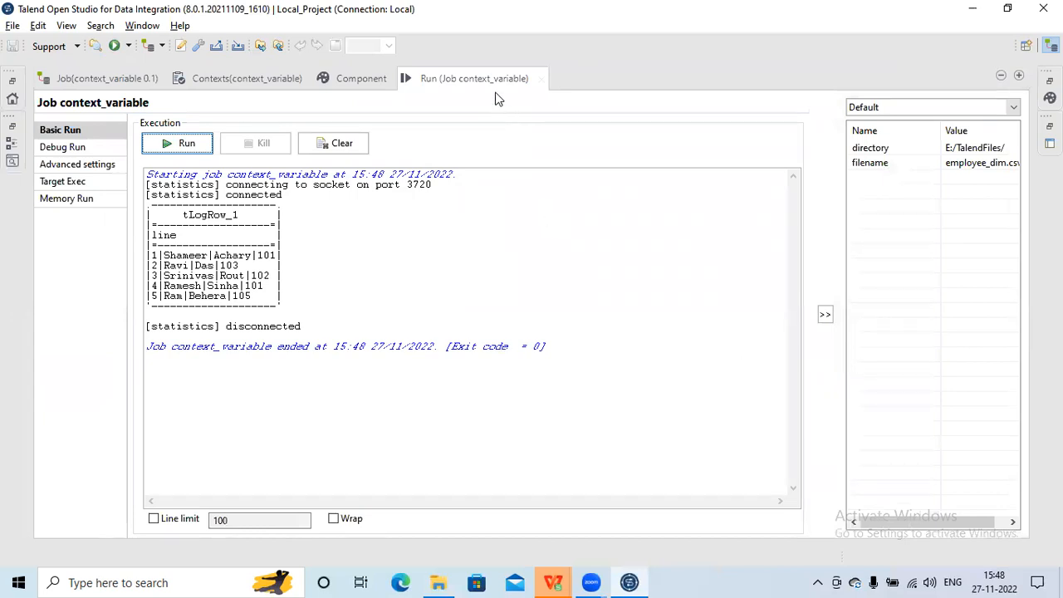
pyautogui.doubleClick(484, 80)
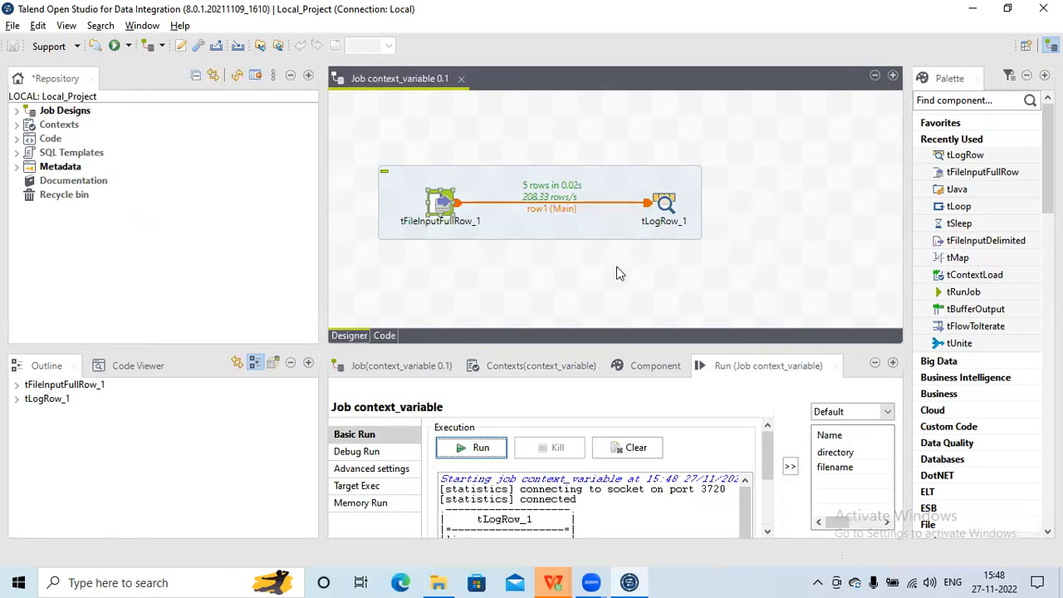
# - Toggle the run-time prompt of the filename context variable off and back on
pyautogui.click(540, 371)
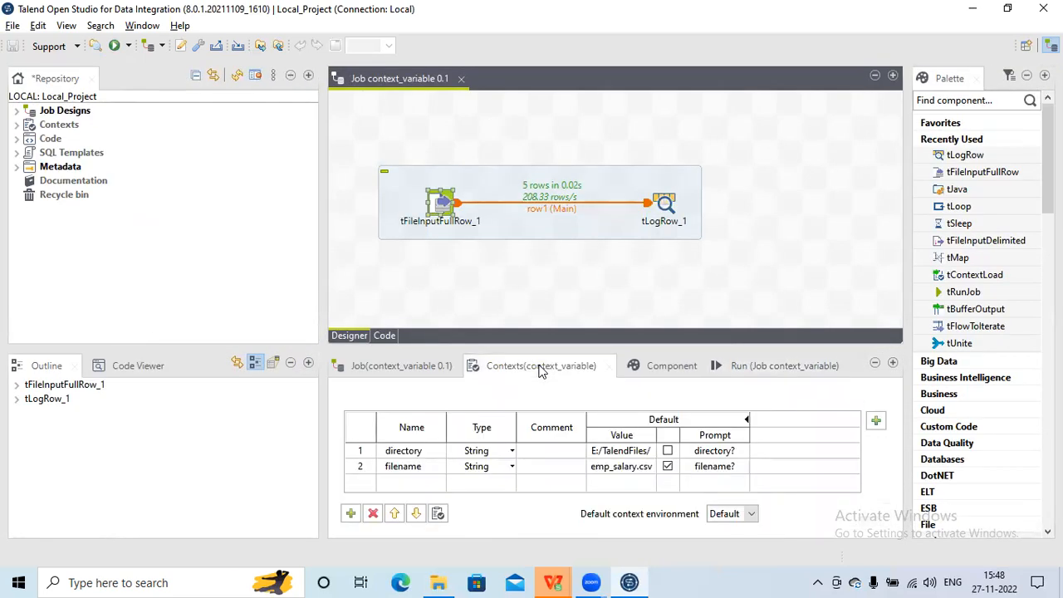
pyautogui.click(668, 467)
pyautogui.click(667, 467)
pyautogui.click(407, 469)
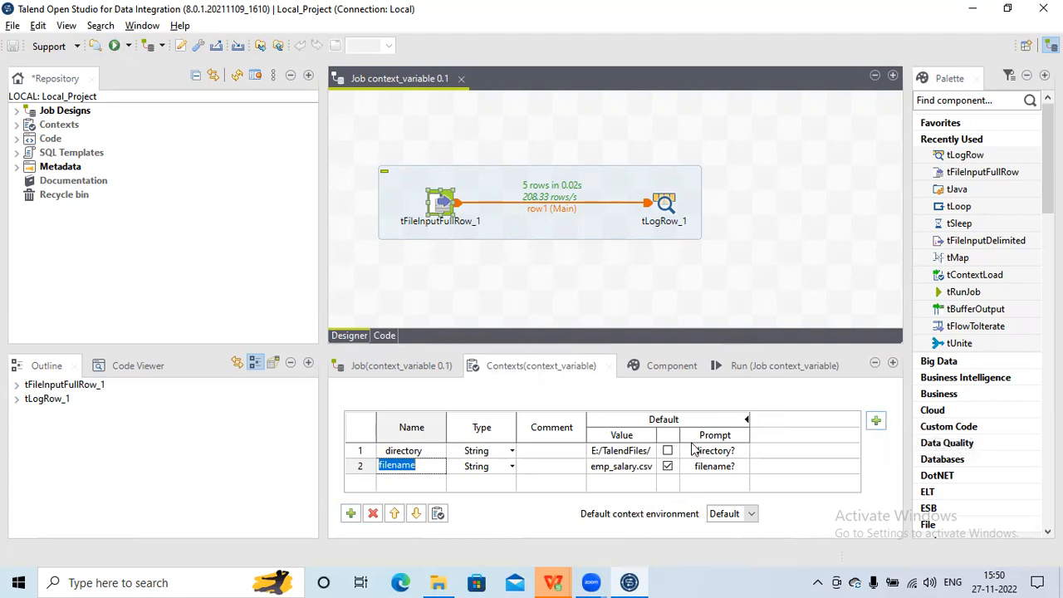
# - Add three new contexts to the job, named Dev, Test and Prod
pyautogui.click(875, 421)
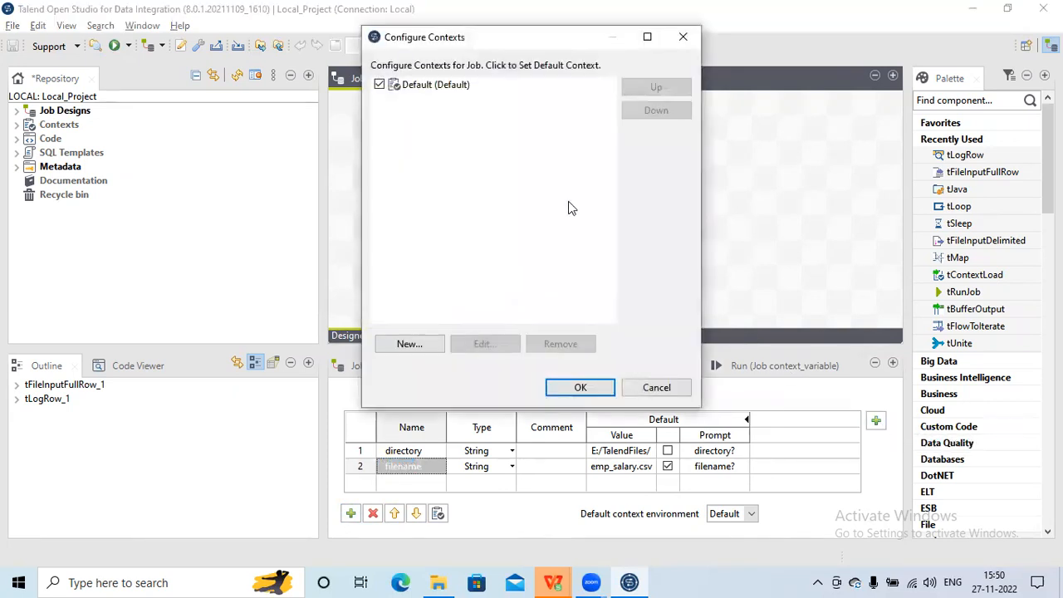
pyautogui.click(407, 343)
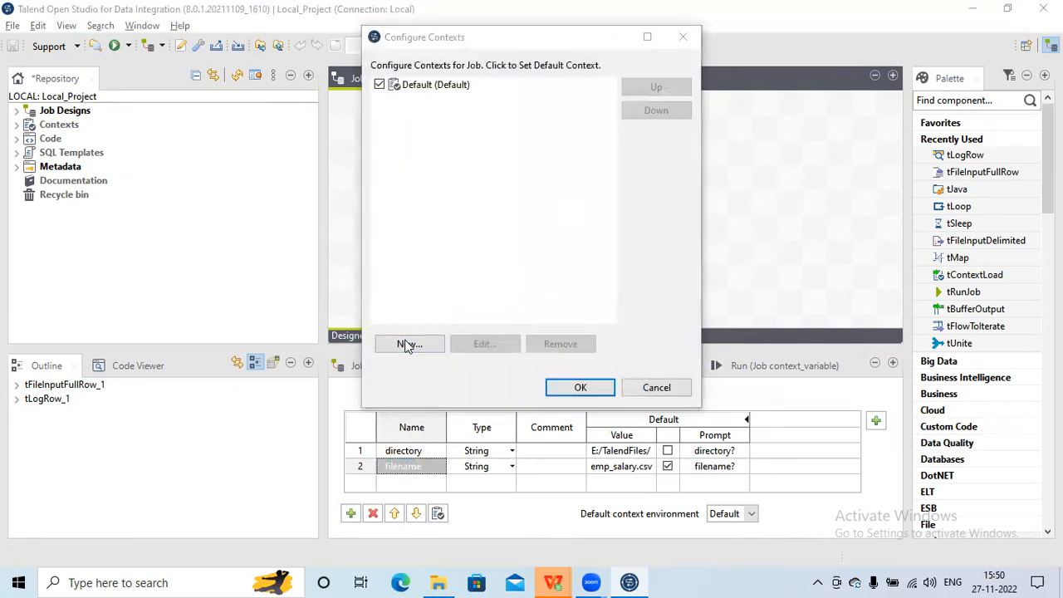
pyautogui.write('Dev')
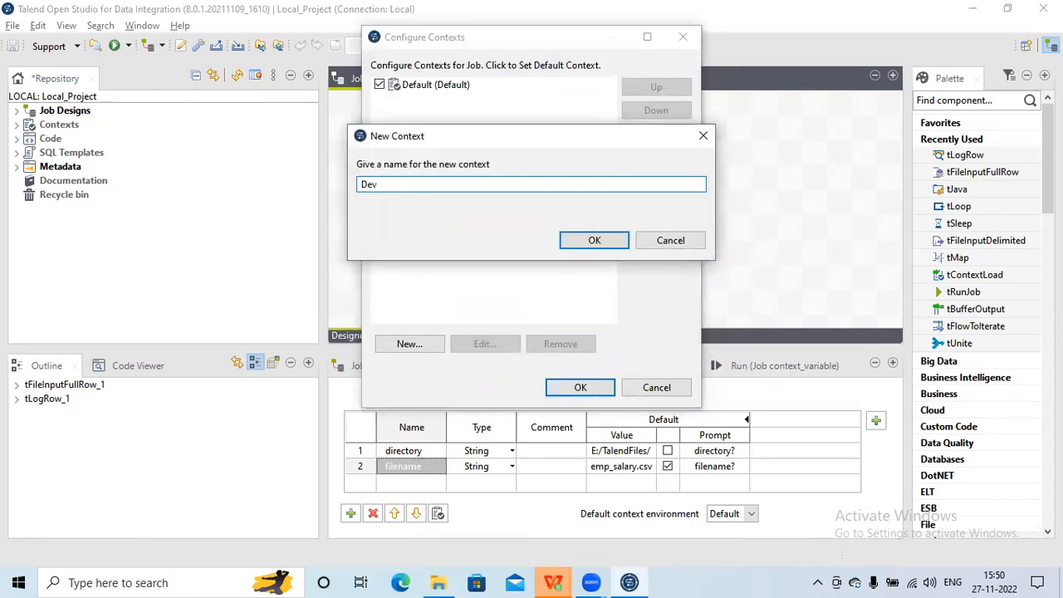
pyautogui.click(595, 240)
pyautogui.click(398, 344)
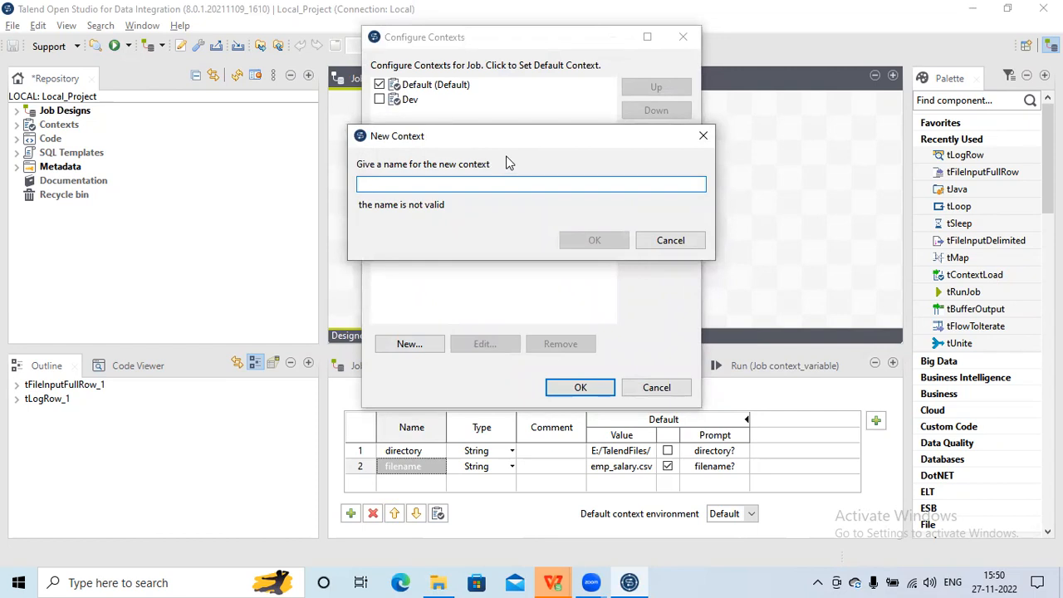
pyautogui.write('Test')
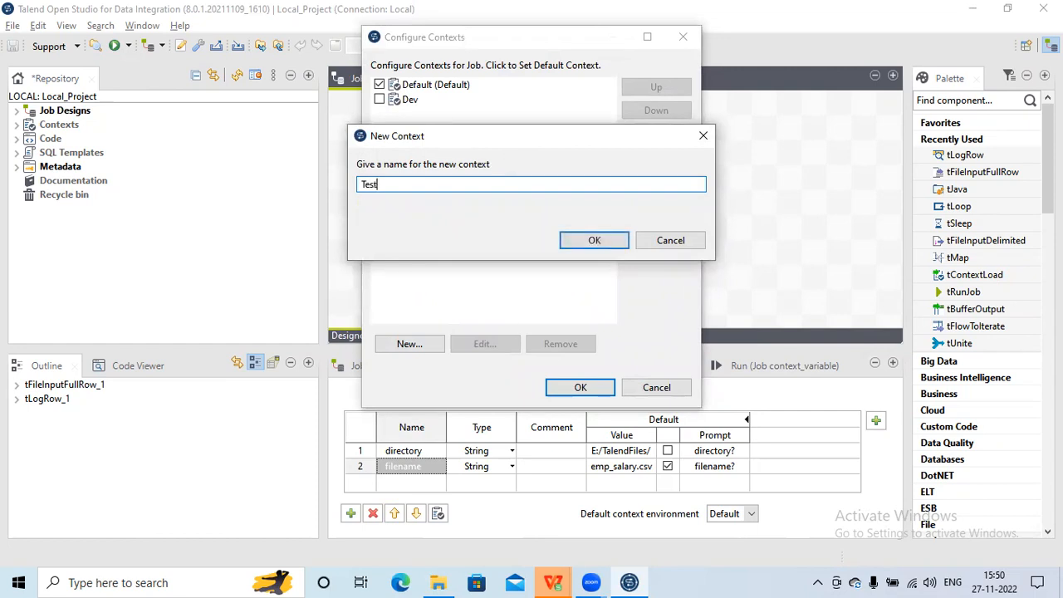
pyautogui.click(594, 240)
pyautogui.click(399, 350)
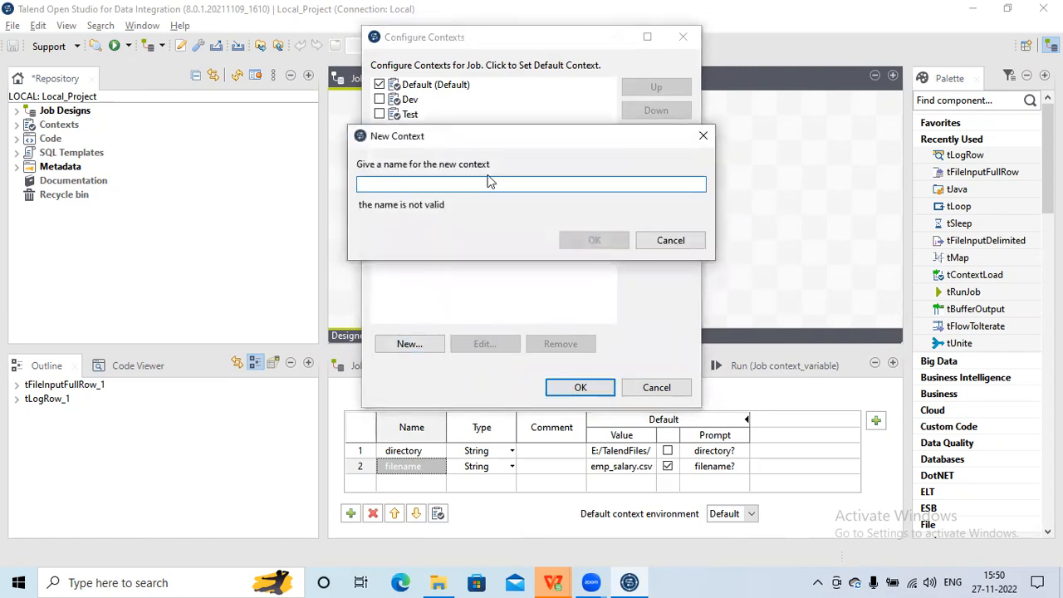
pyautogui.write('Prod')
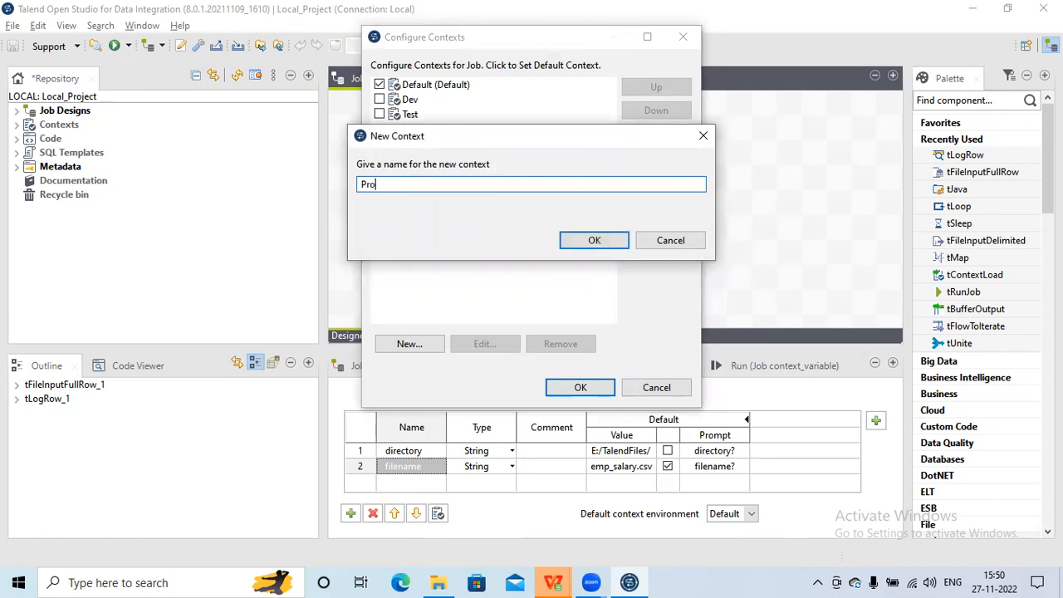
pyautogui.click(604, 239)
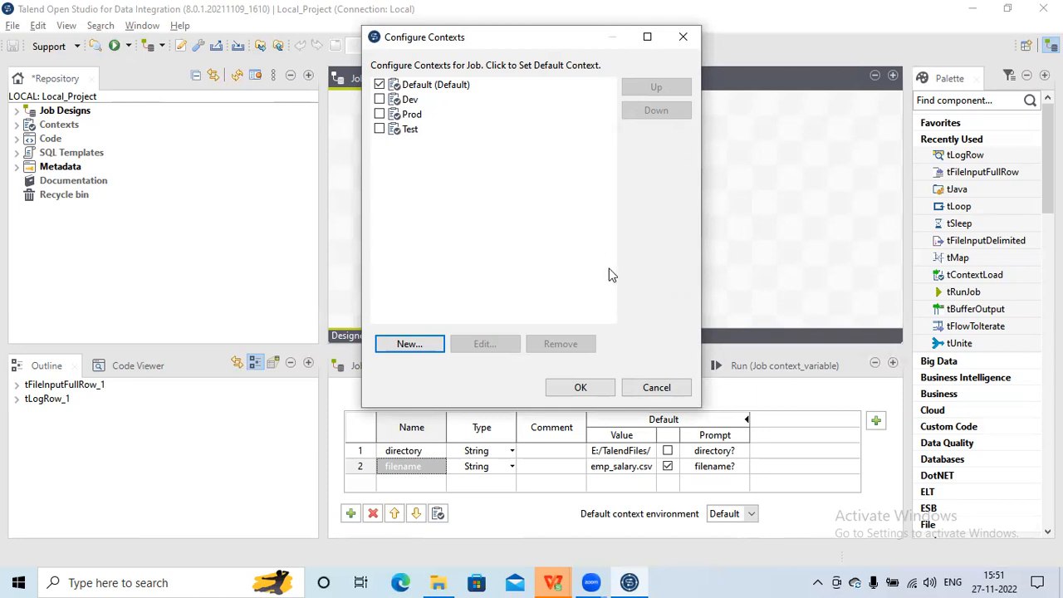
# - Make Dev the job's default context and apply the context configuration
pyautogui.click(379, 101)
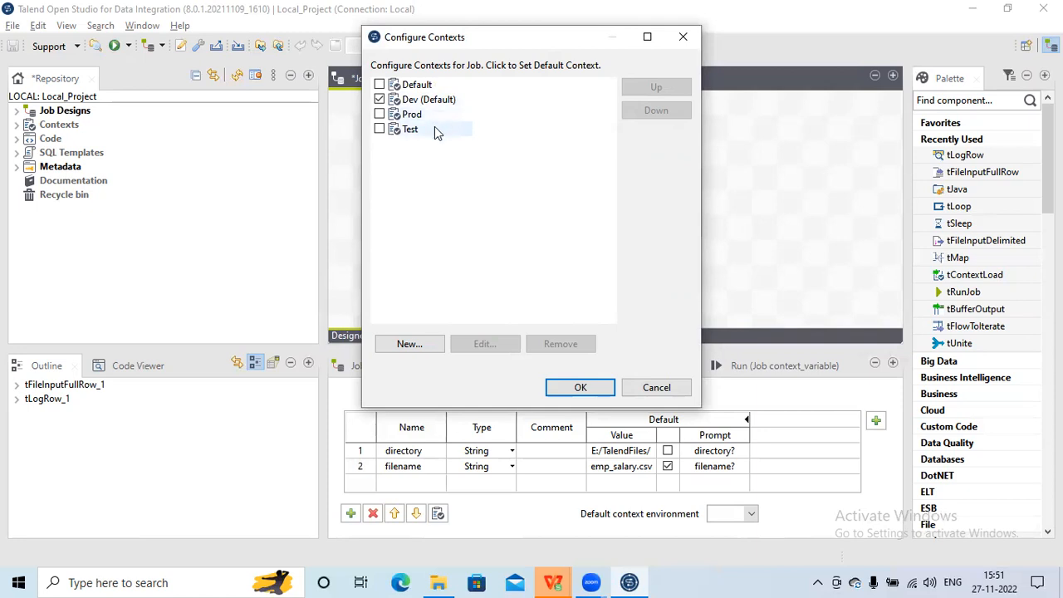
pyautogui.click(589, 388)
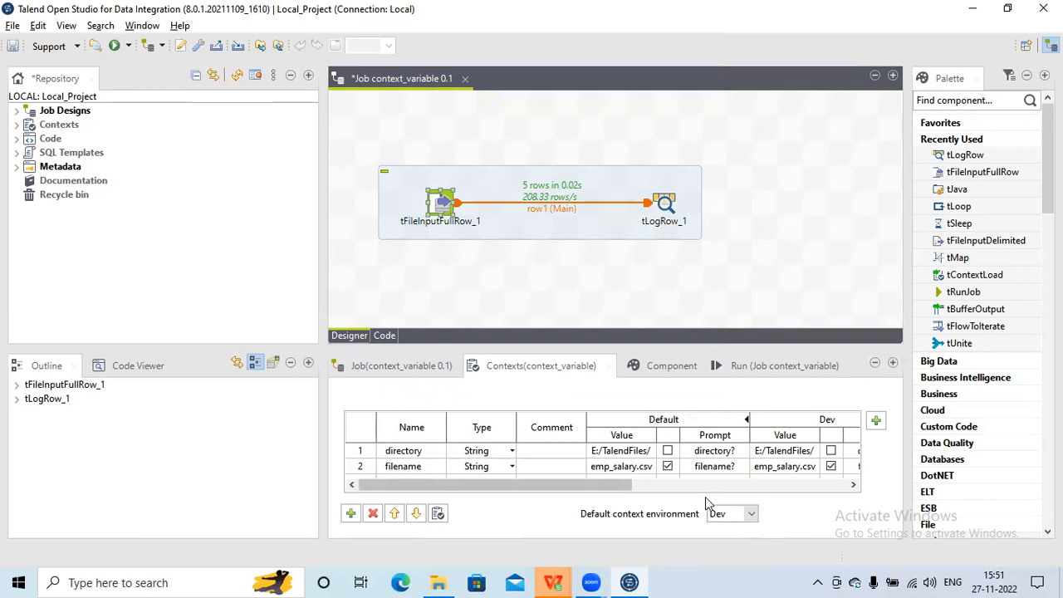
pyautogui.click(733, 514)
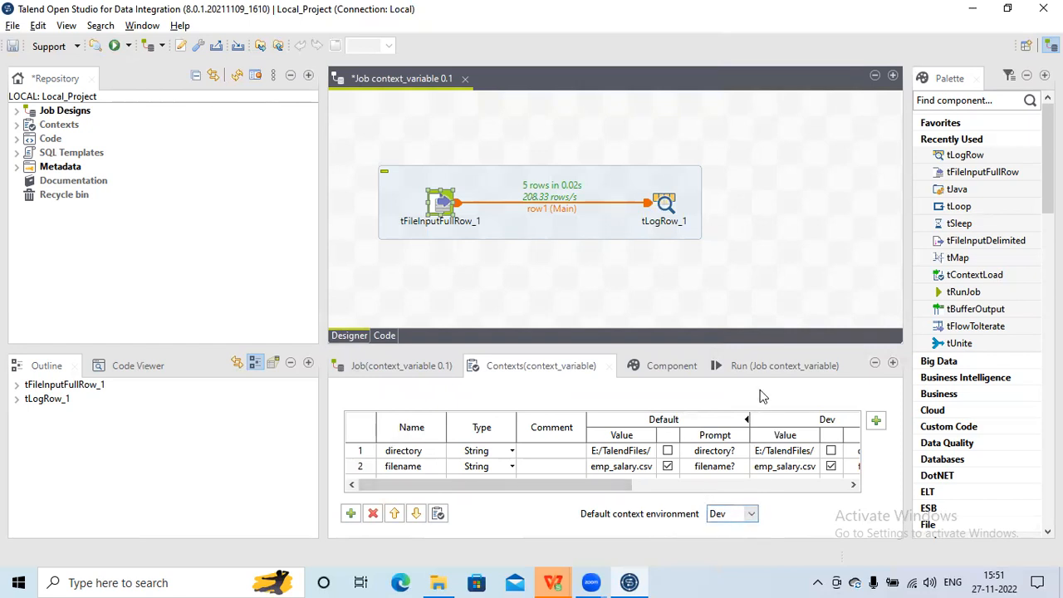
# - Run the job in the Dev context, accepting emp_salary.csv at the filename prompt
pyautogui.click(768, 369)
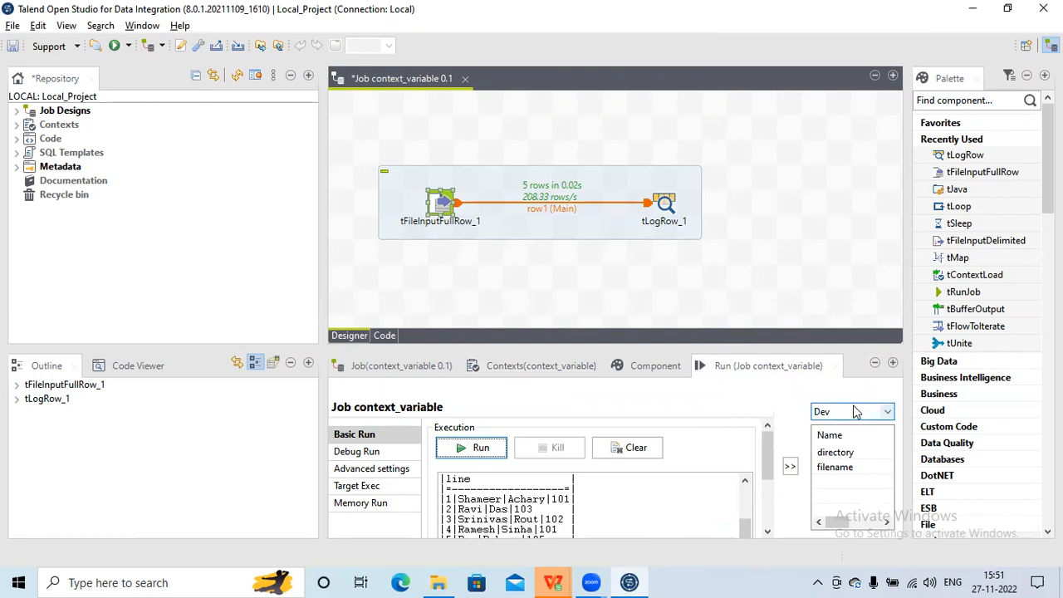
pyautogui.click(886, 413)
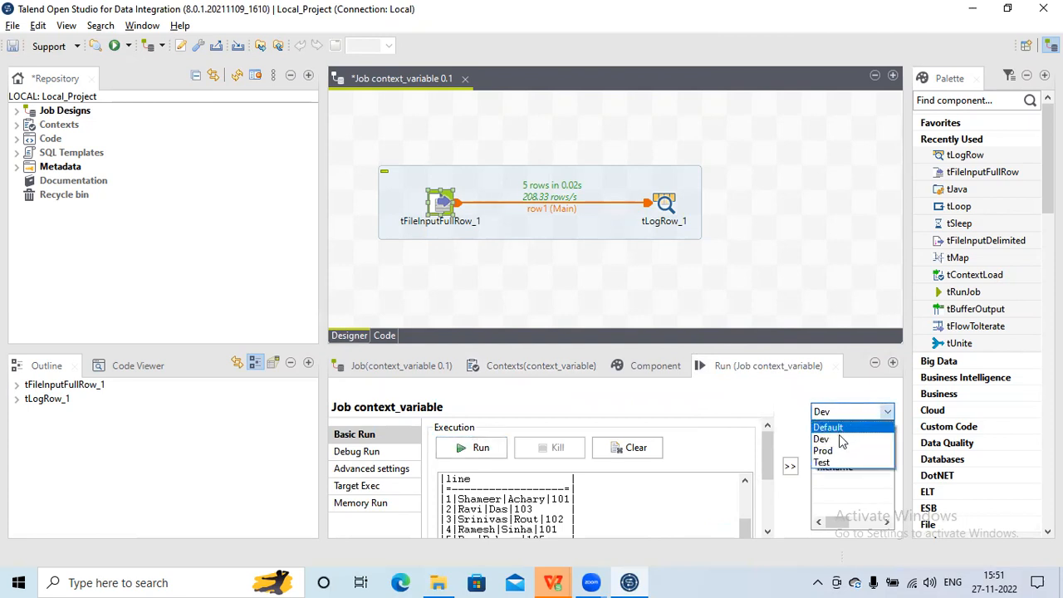
pyautogui.click(767, 419)
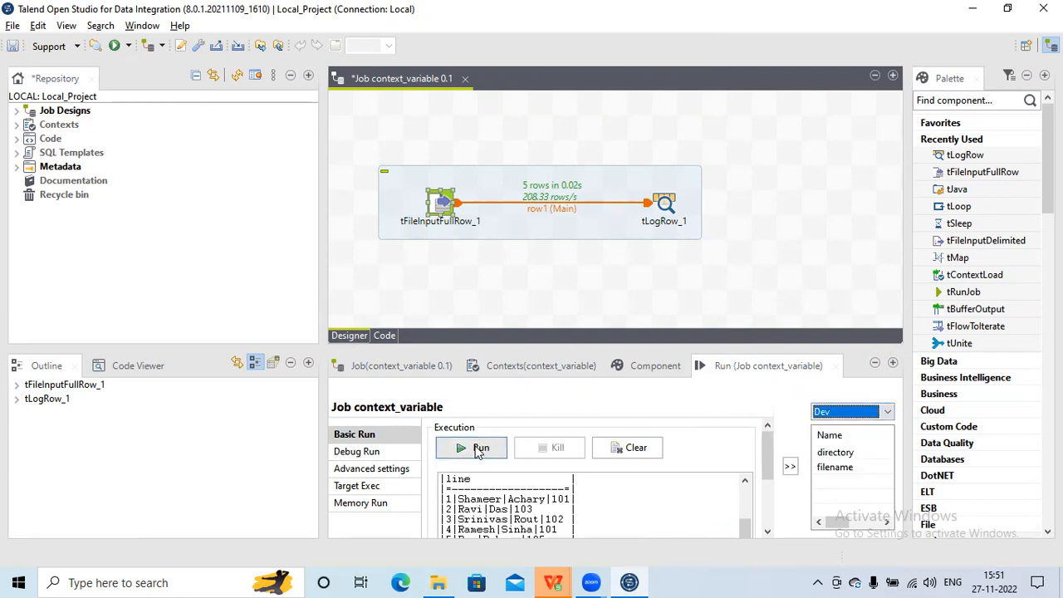
pyautogui.click(477, 448)
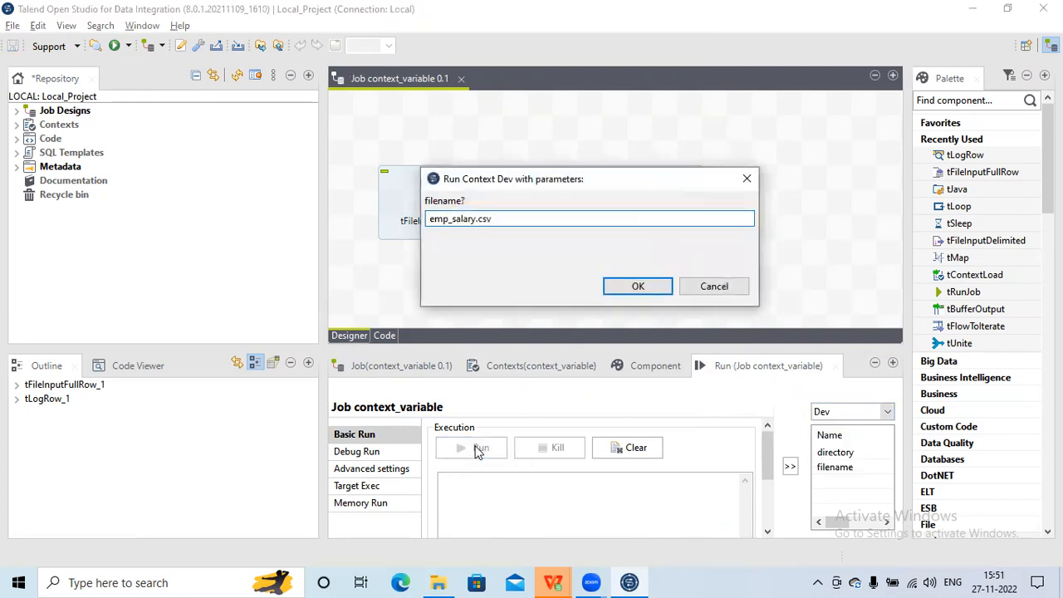
pyautogui.click(637, 287)
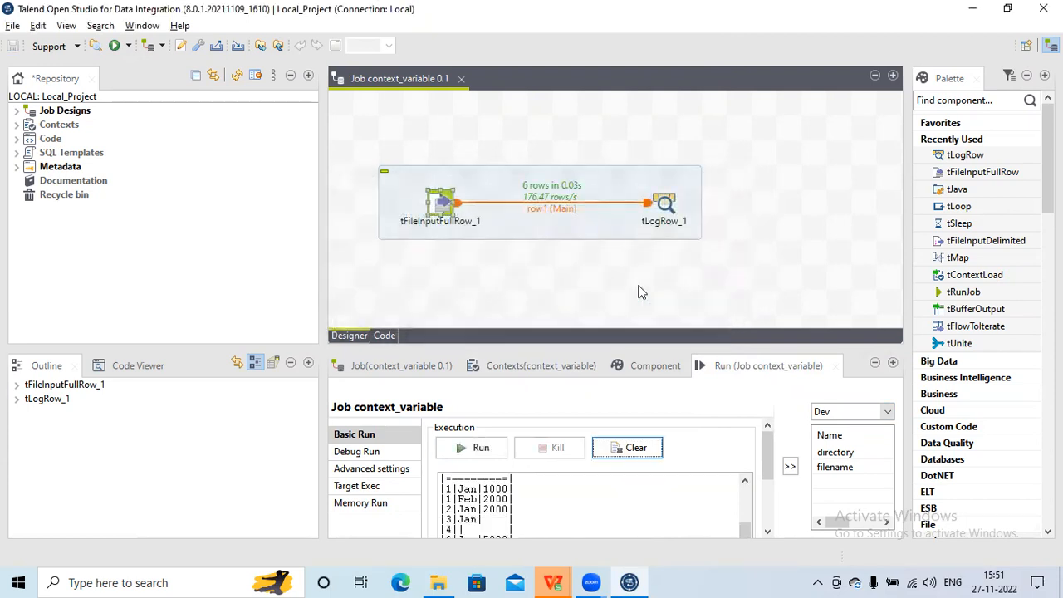
# - Switch the run context to Prod and run the job, accepting emp_salary.csv at the filename prompt
pyautogui.click(888, 413)
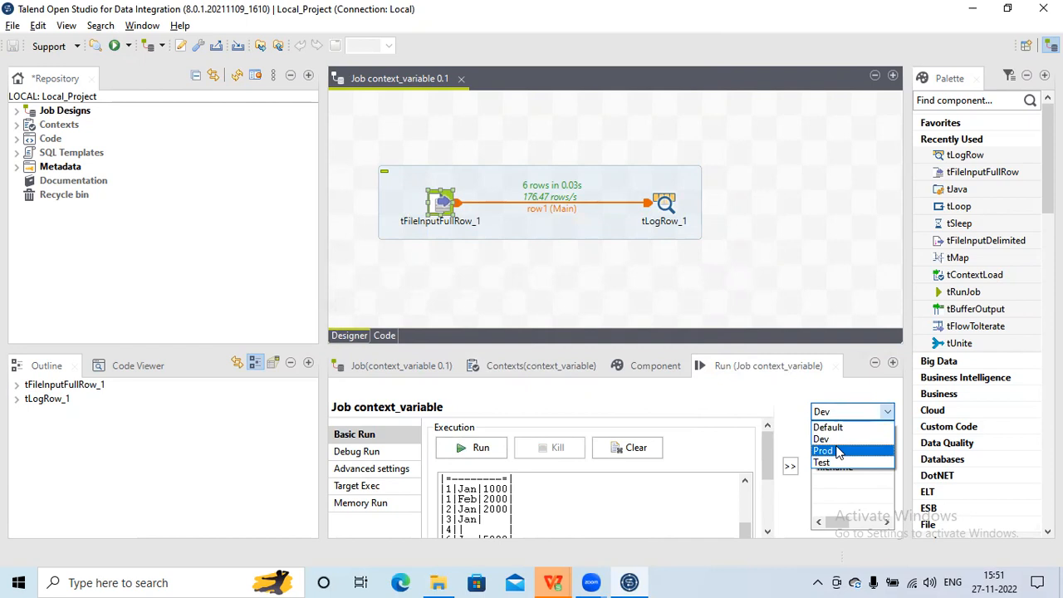
pyautogui.click(838, 451)
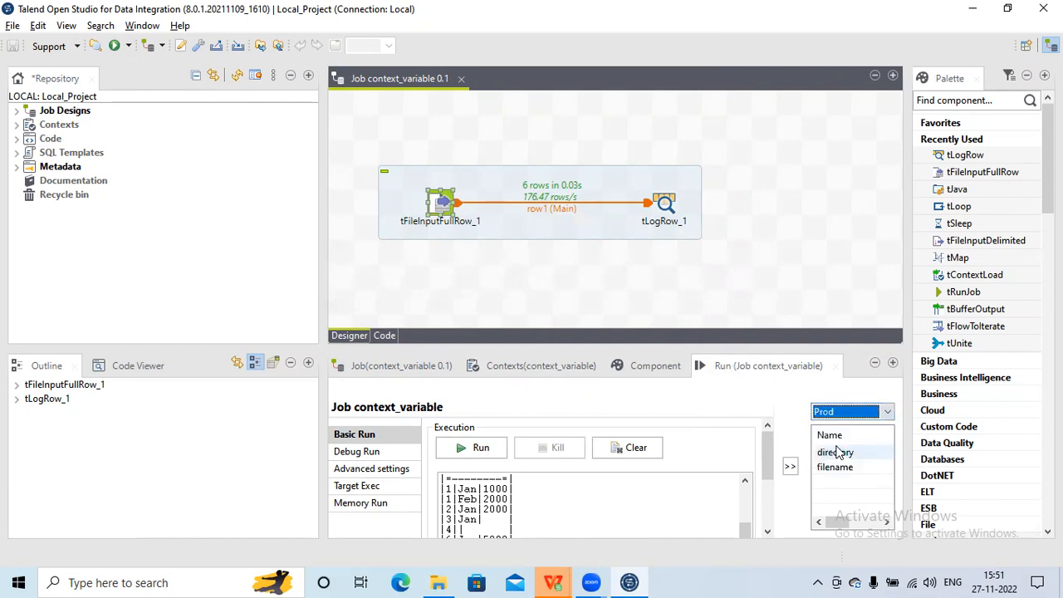
pyautogui.click(478, 456)
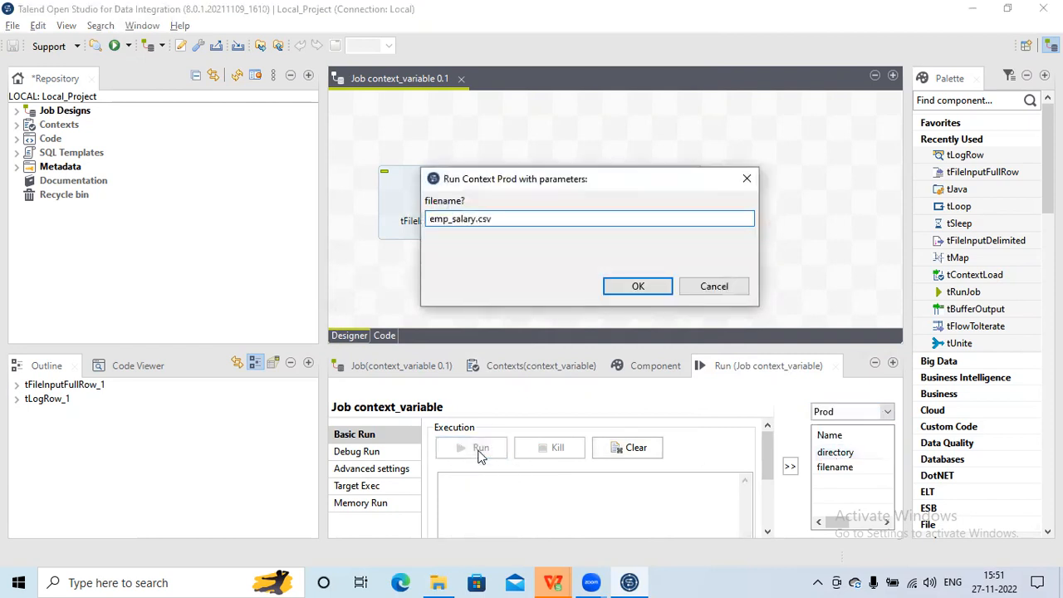
pyautogui.click(636, 285)
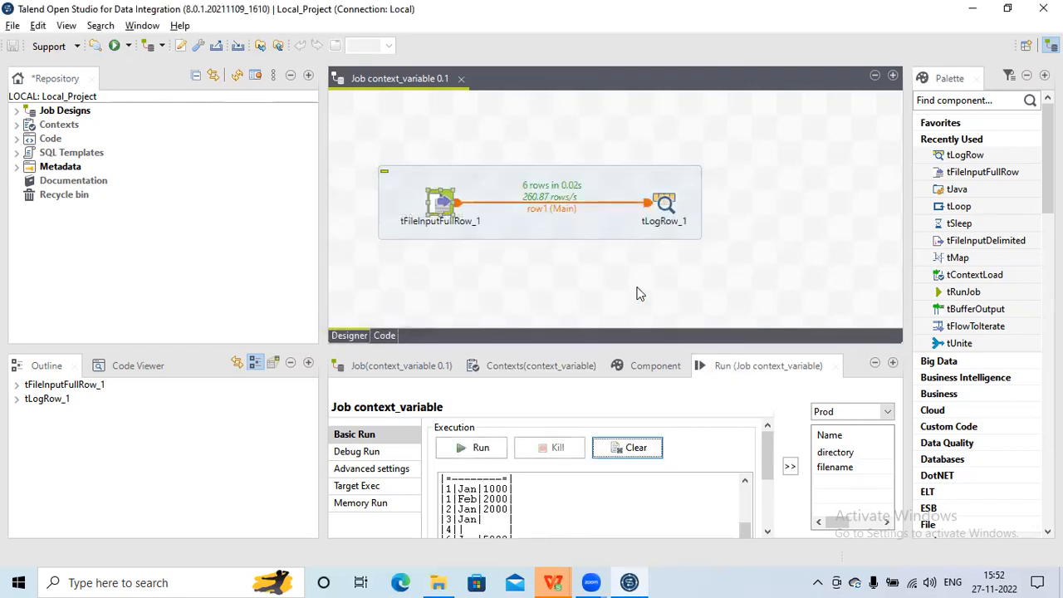
# - Enlarge the Contexts view and disable the filename variable's run-time prompt in the Default, Dev, Prod and Test contexts
pyautogui.click(537, 366)
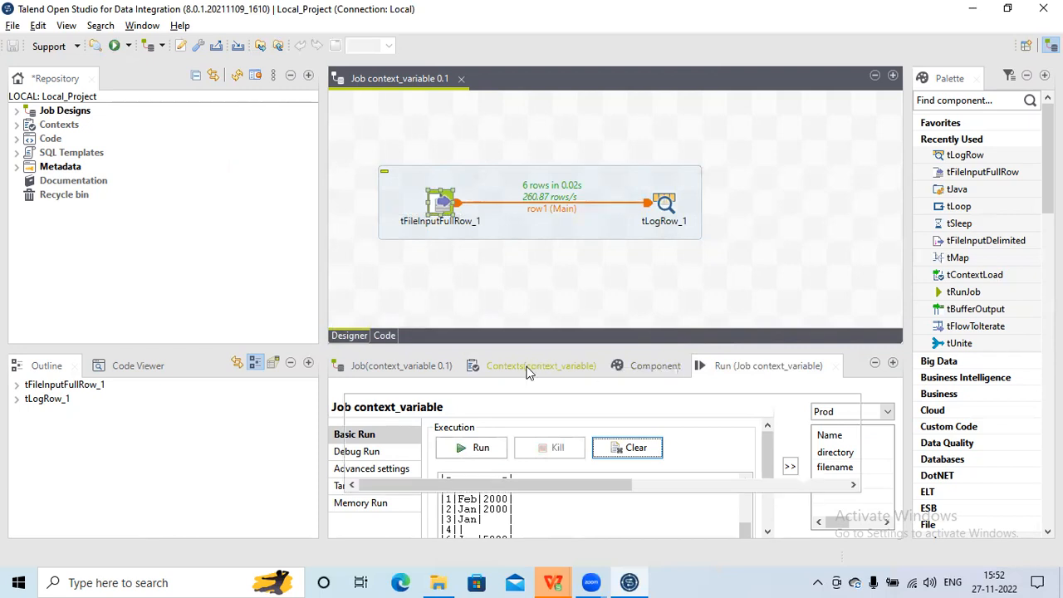
pyautogui.doubleClick(539, 366)
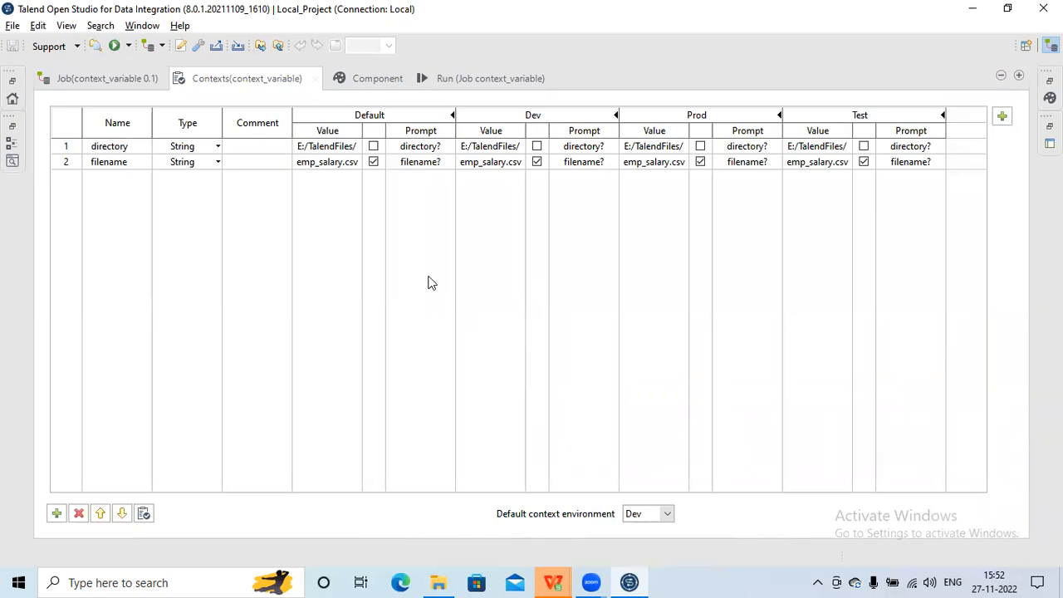
pyautogui.click(374, 162)
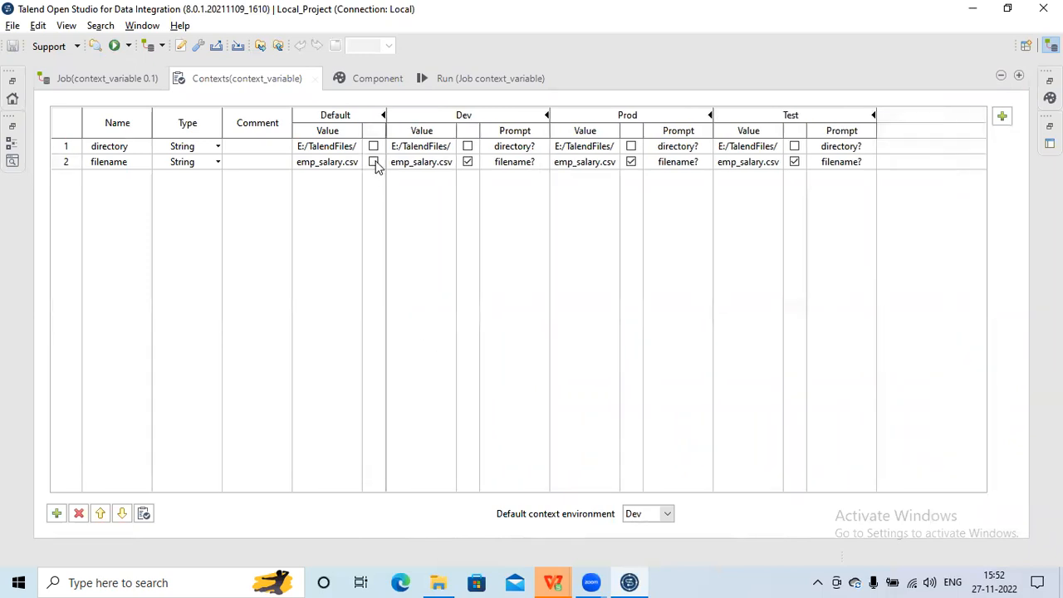
pyautogui.click(467, 162)
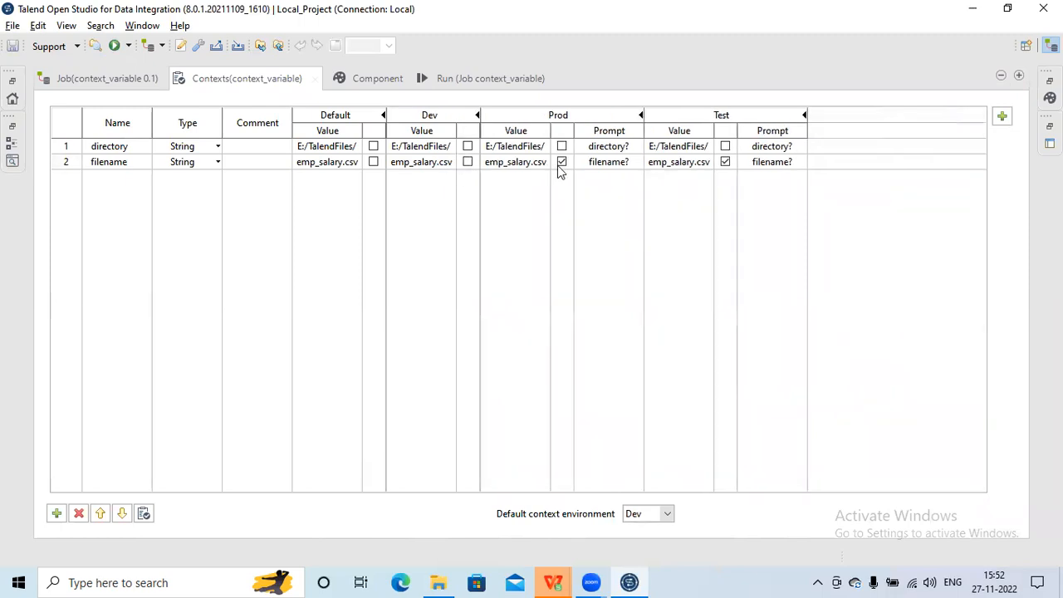
pyautogui.click(561, 162)
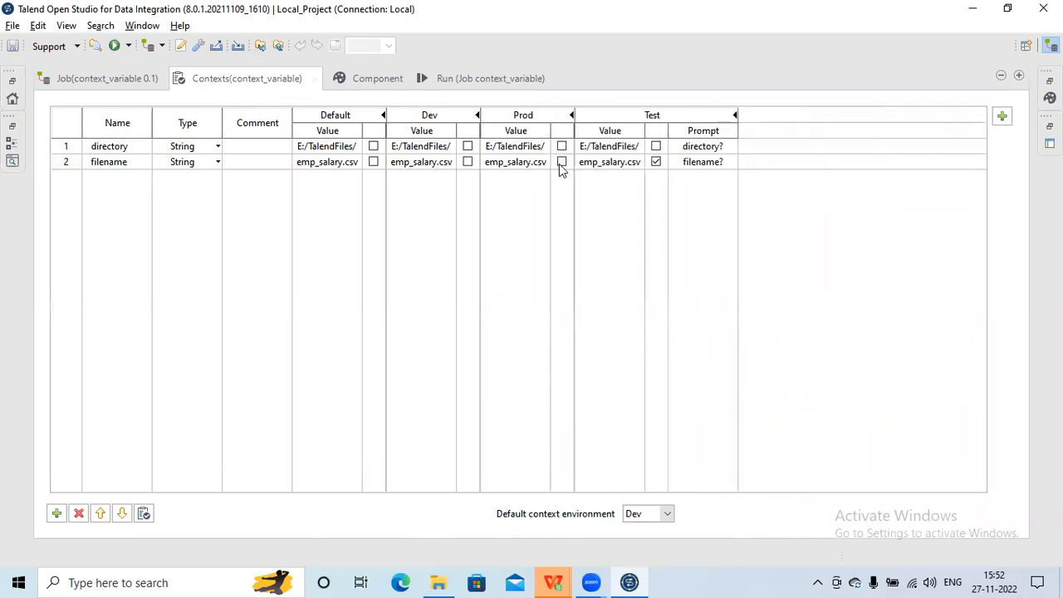
pyautogui.click(655, 163)
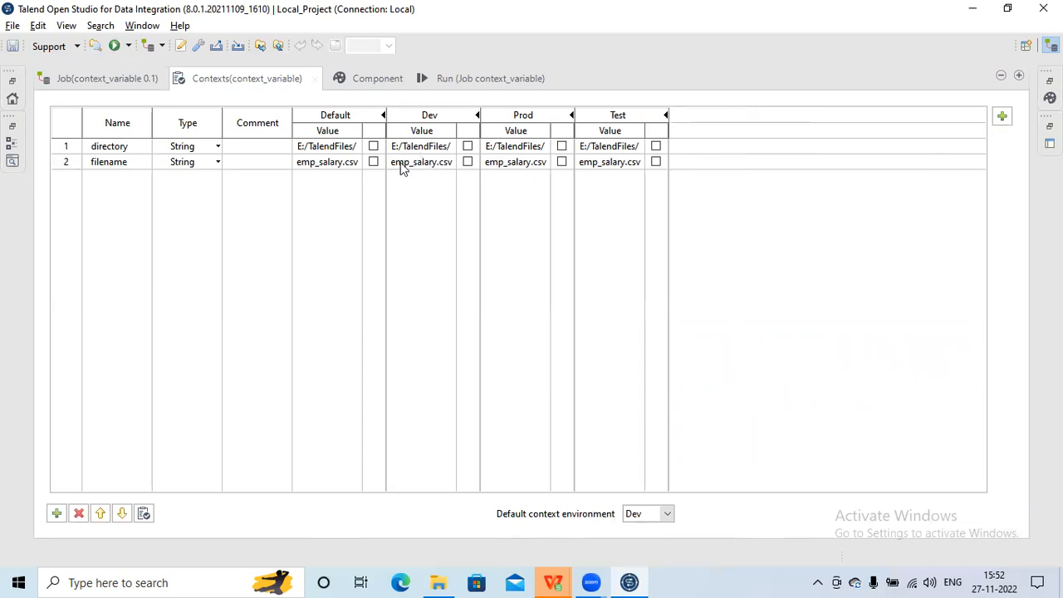
# - Set the filename value in the Dev context to EmployeeSalary.csv, copying the file's name from the TalendFiles folder in File Explorer
pyautogui.click(437, 582)
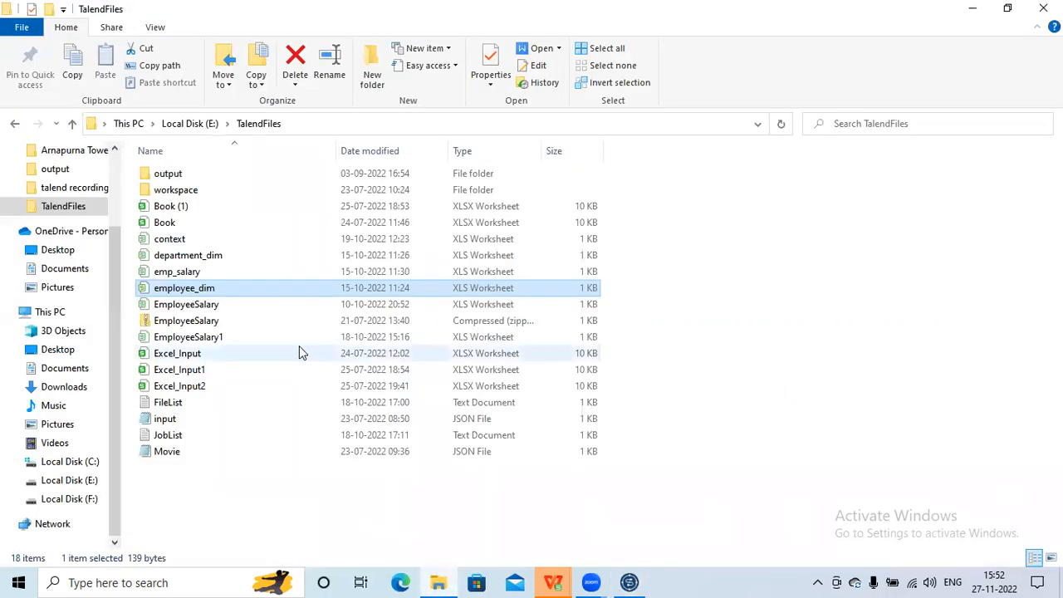
pyautogui.click(197, 306)
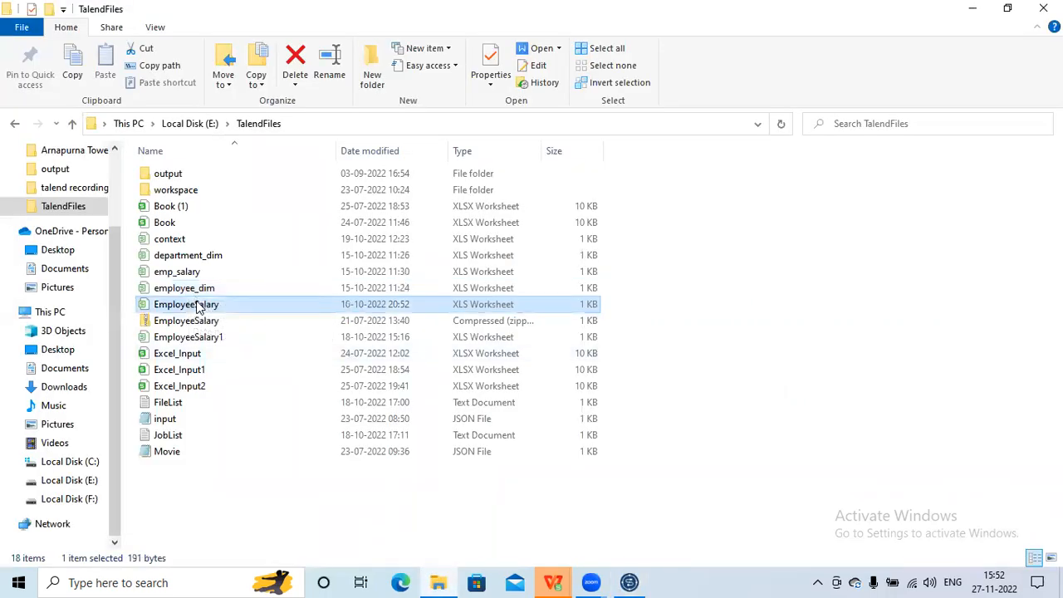
pyautogui.click(197, 305)
pyautogui.hotkey('ctrl', 'c')
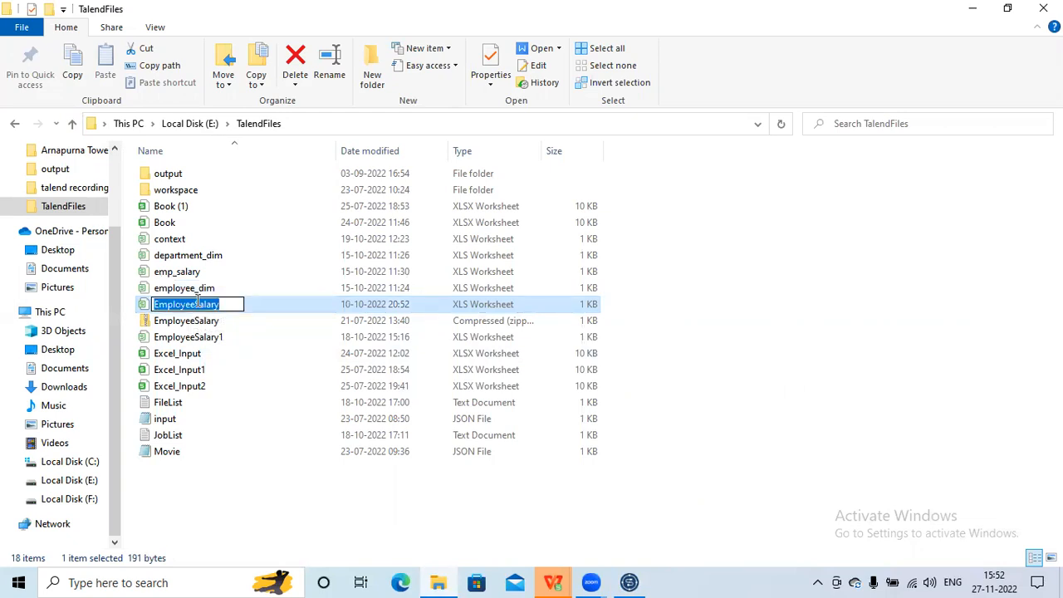
pyautogui.hotkey('alt', 'Tab')
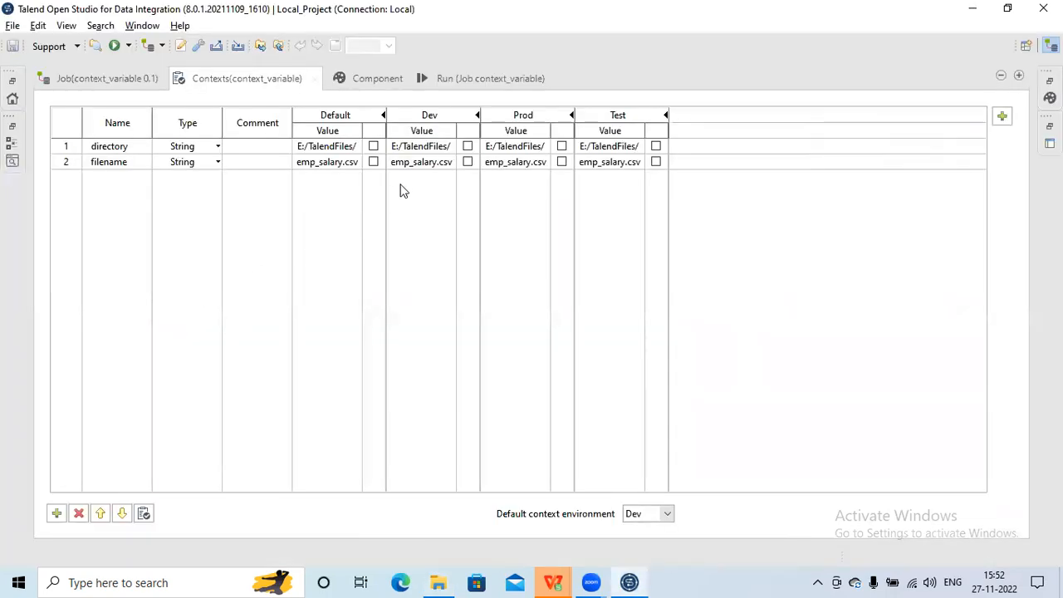
pyautogui.click(426, 166)
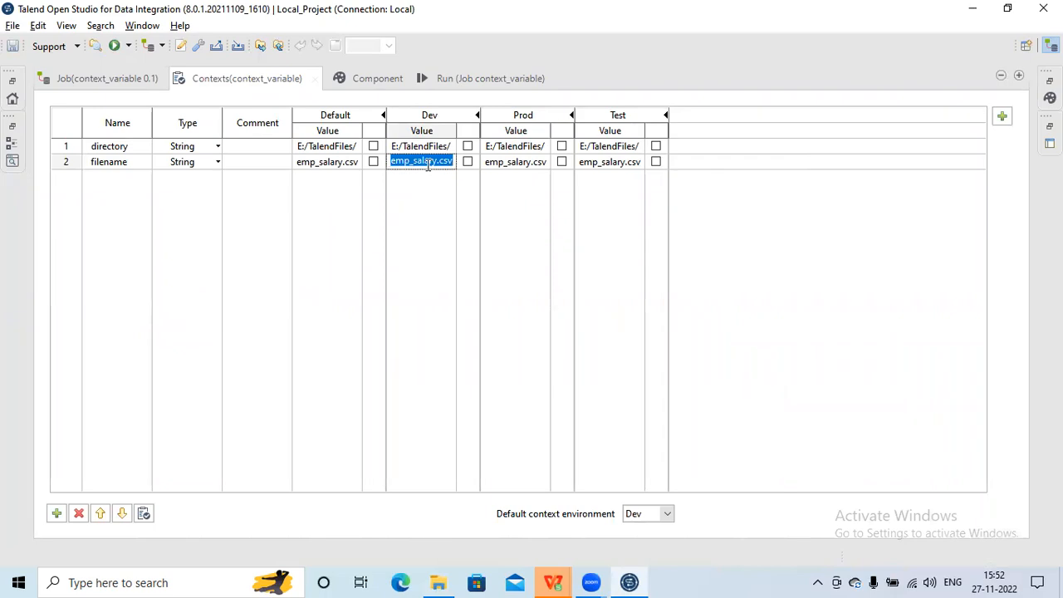
pyautogui.hotkey('ctrl', 'v')
pyautogui.write('.csv')
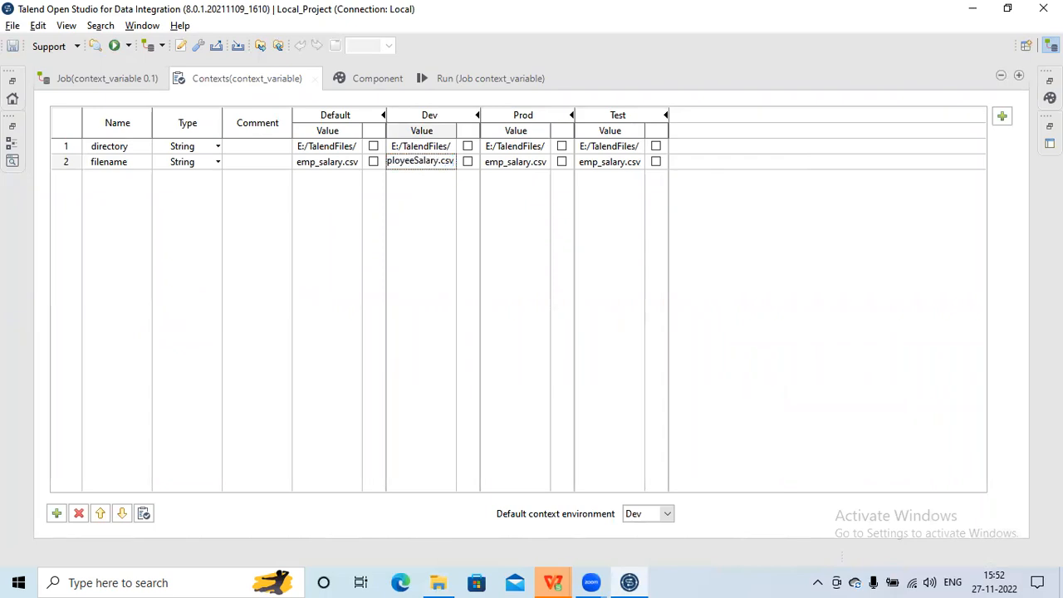
# - Set the filename value in the Prod context to employee_dim.csv, copying the file's name from the TalendFiles folder in File Explorer
pyautogui.click(528, 162)
pyautogui.hotkey('alt', 'Tab')
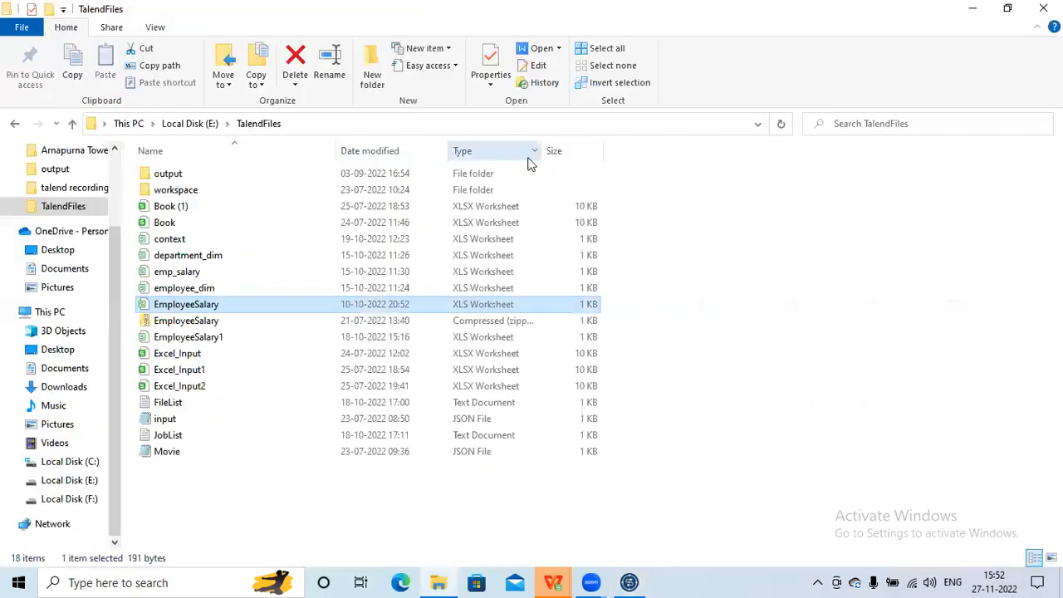
pyautogui.click(199, 290)
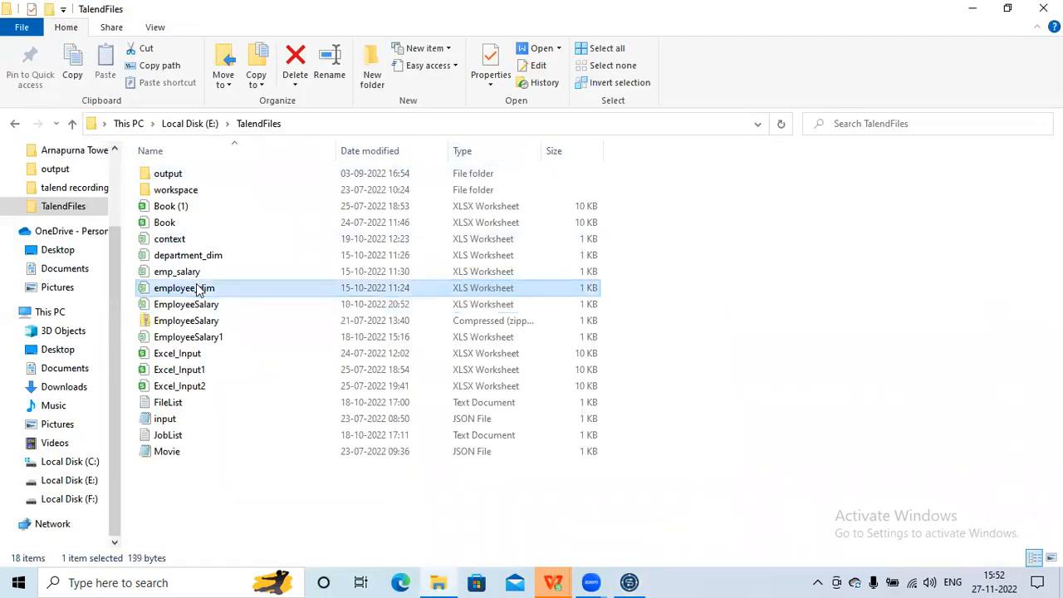
pyautogui.click(199, 289)
pyautogui.hotkey('ctrl', 'c')
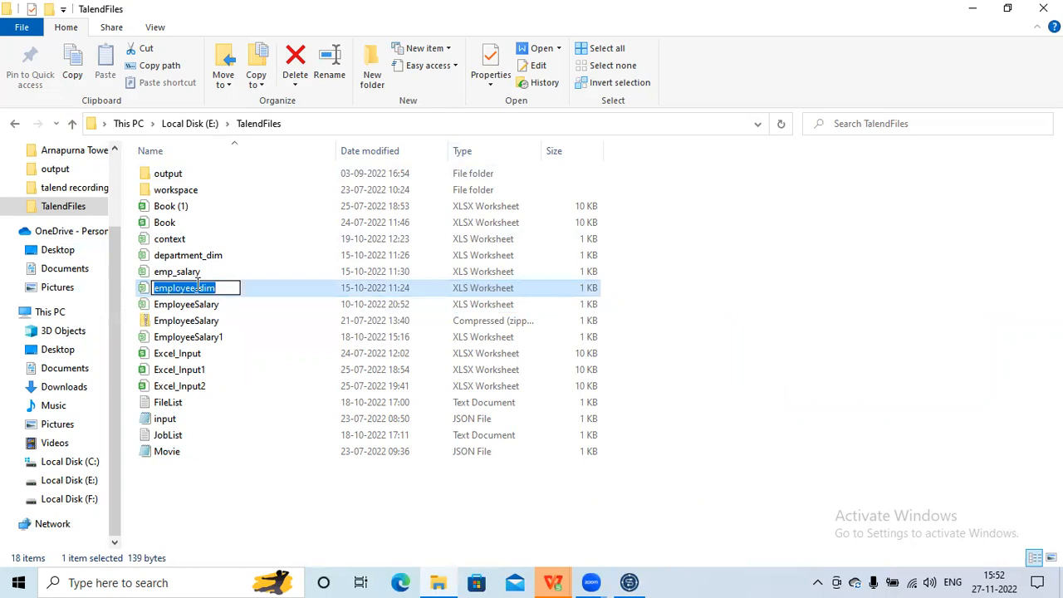
pyautogui.hotkey('alt', 'Tab')
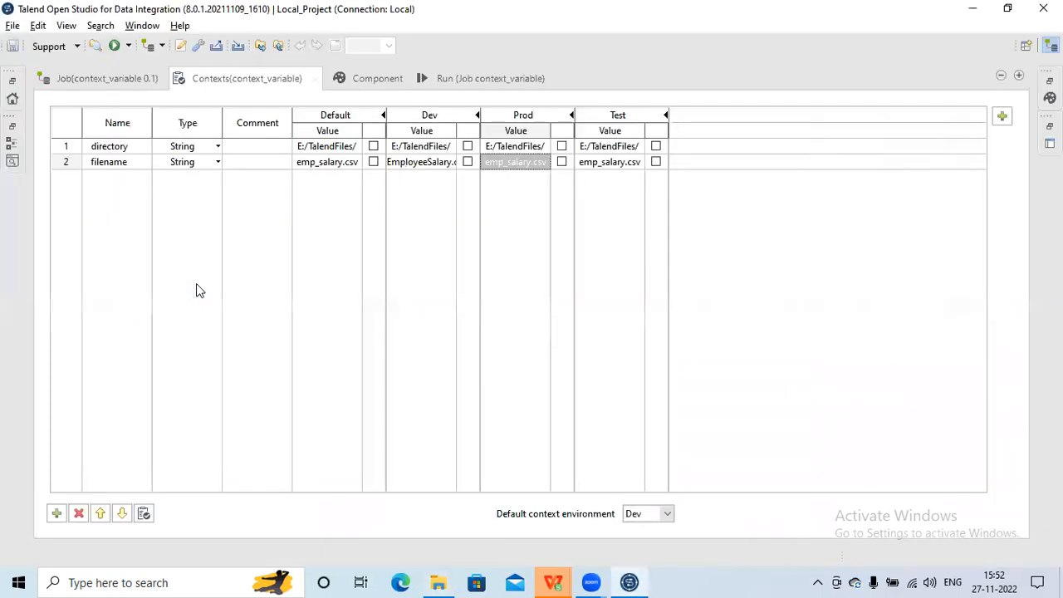
pyautogui.click(533, 160)
pyautogui.hotkey('ctrl', 'v')
pyautogui.write('.csv')
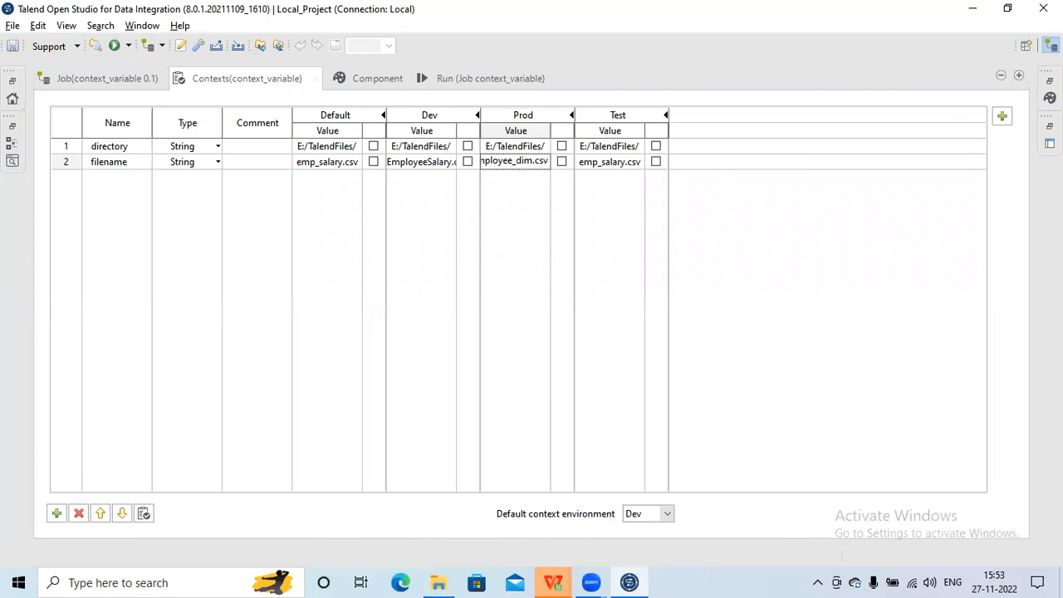
# - Set the filename value in the Test context to department_dim.csv, copying the file's name from the TalendFiles folder in File Explorer
pyautogui.click(438, 582)
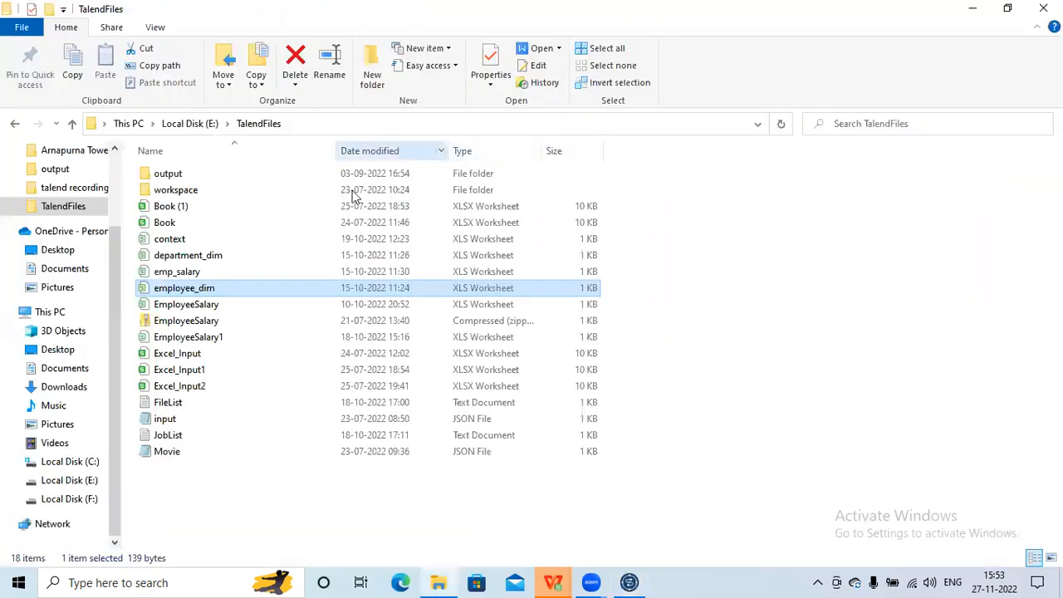
pyautogui.click(186, 259)
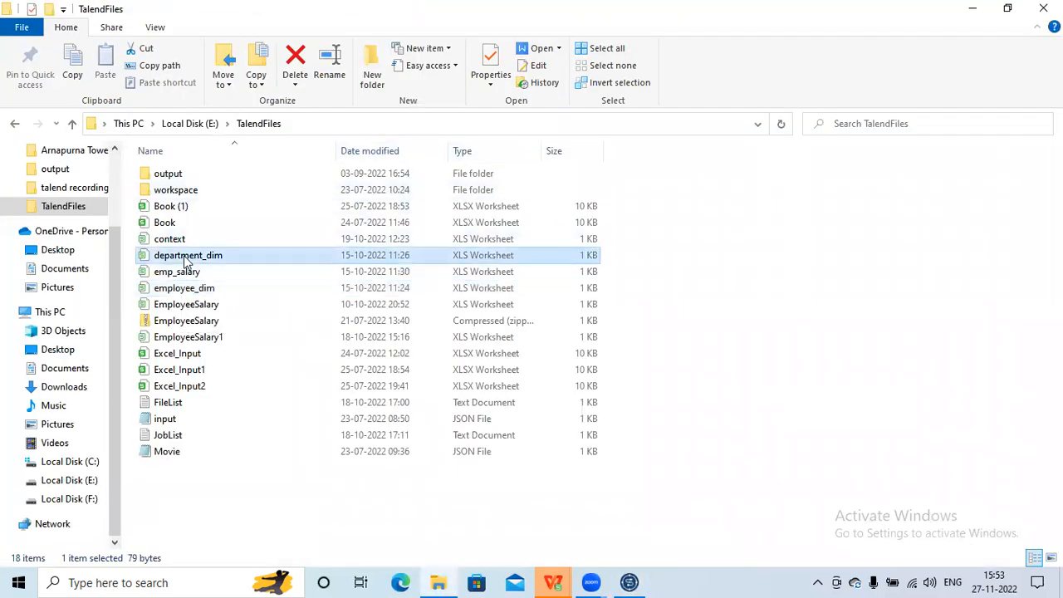
pyautogui.click(186, 259)
pyautogui.hotkey('ctrl', 'c')
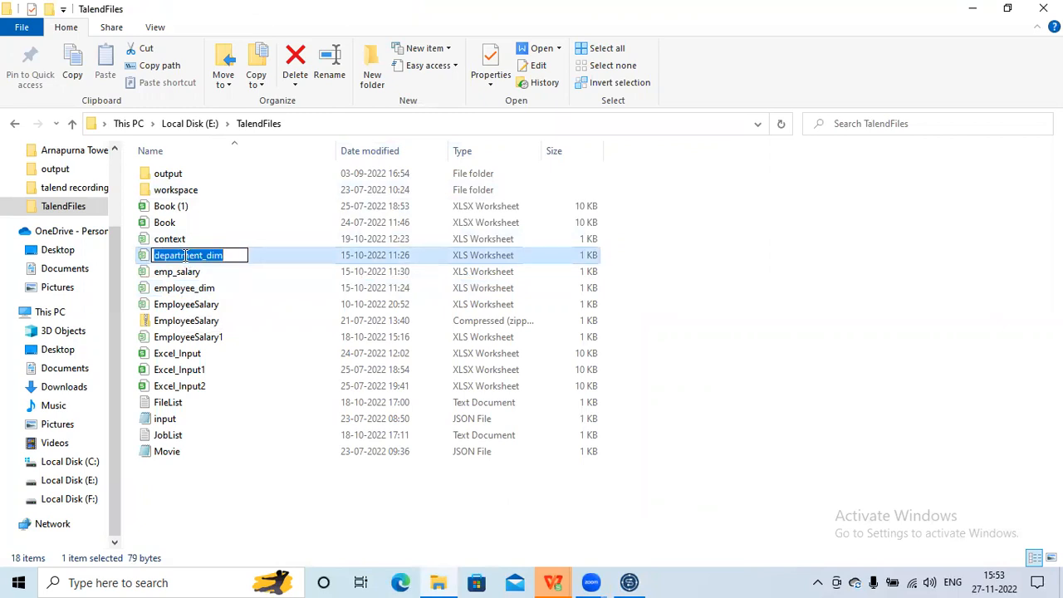
pyautogui.hotkey('alt', 'Tab')
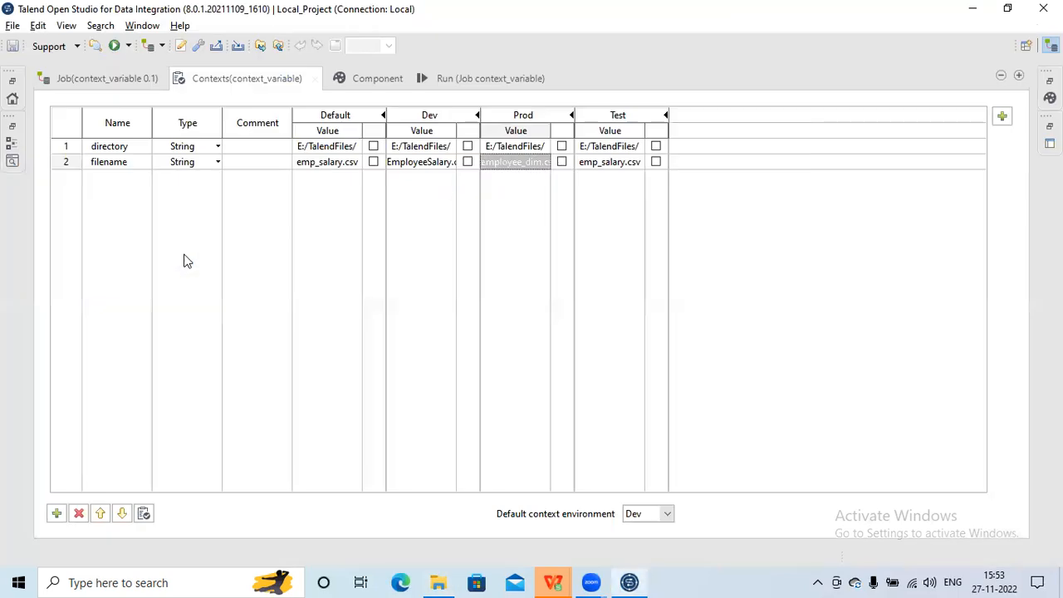
pyautogui.click(600, 161)
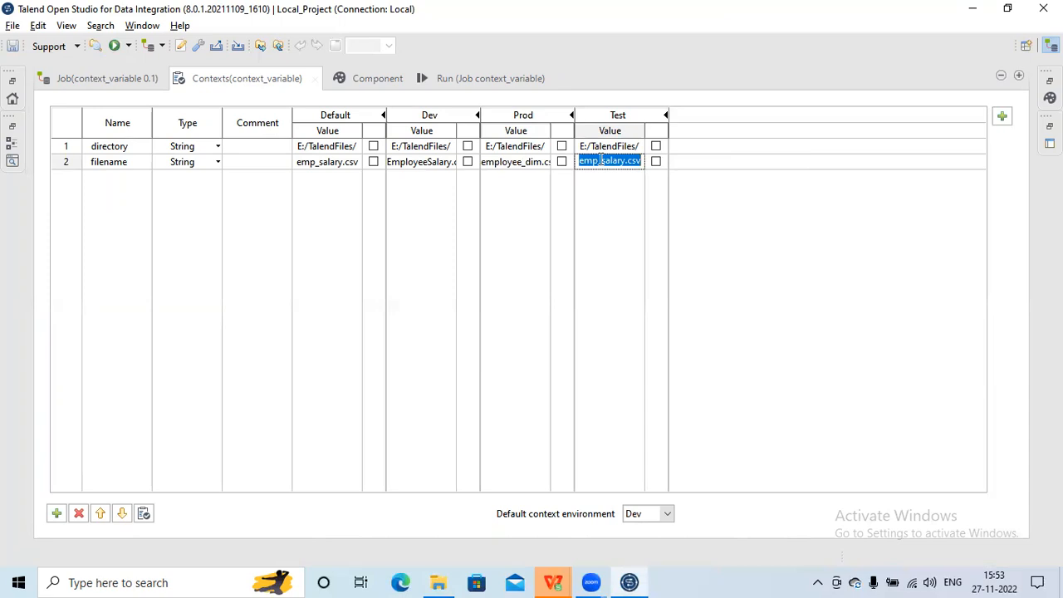
pyautogui.hotkey('ctrl', 's')
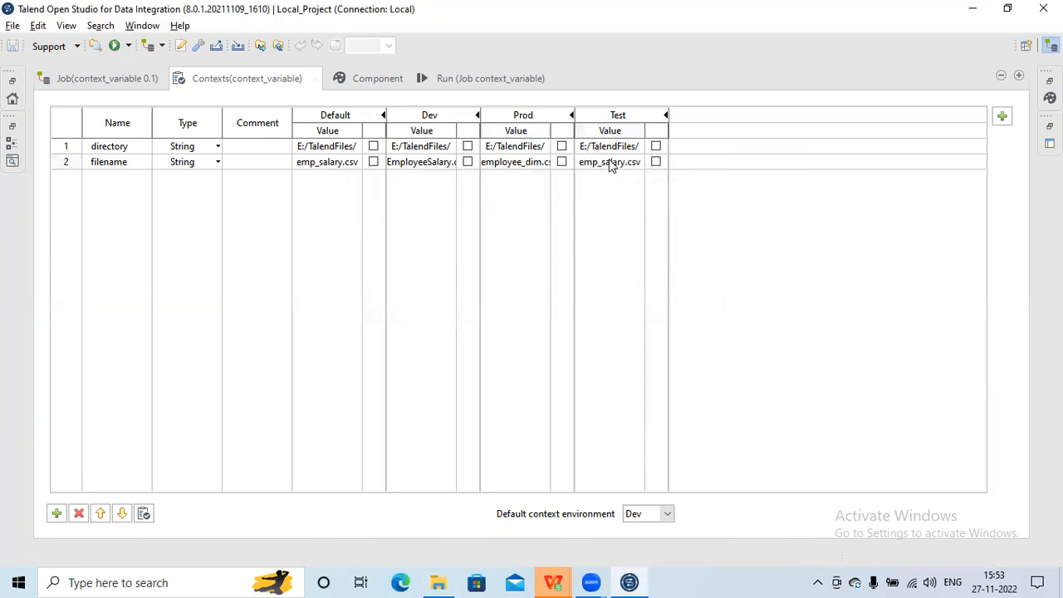
pyautogui.hotkey('ctrl', 'a')
pyautogui.click(610, 162)
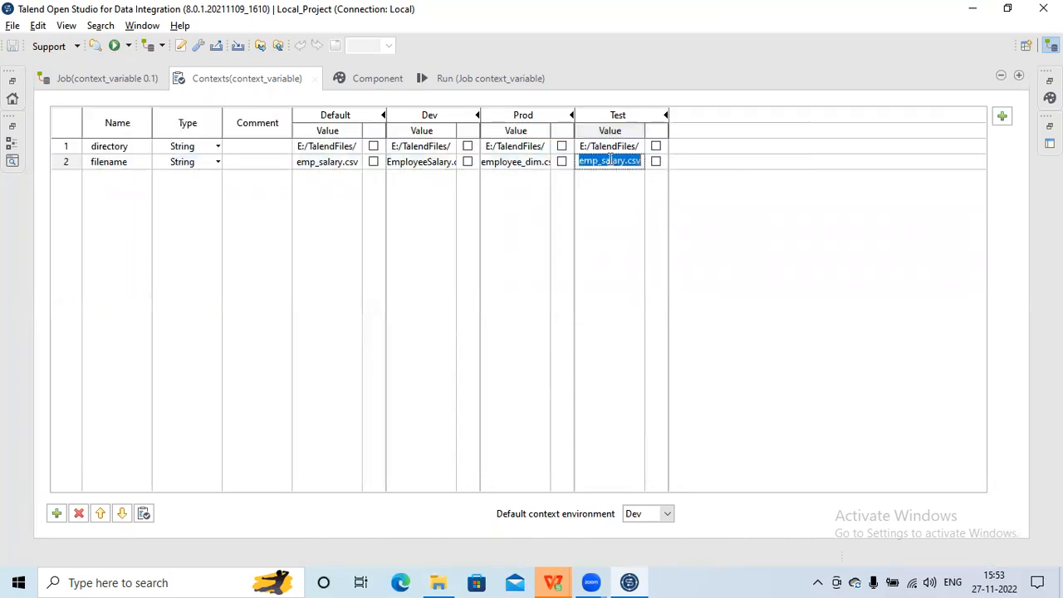
pyautogui.hotkey('ctrl', 'v')
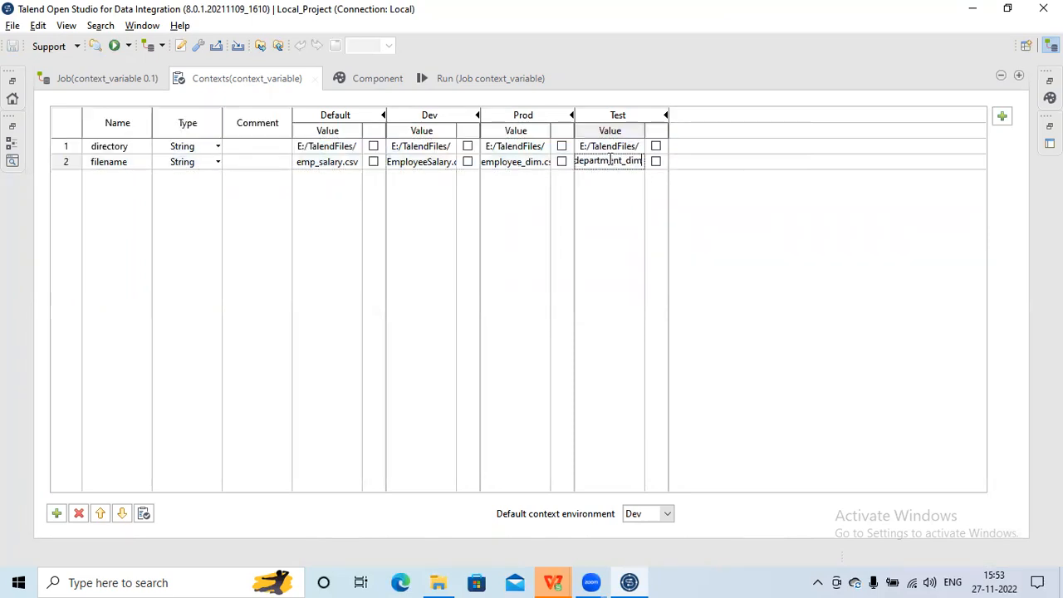
pyautogui.write('.csv')
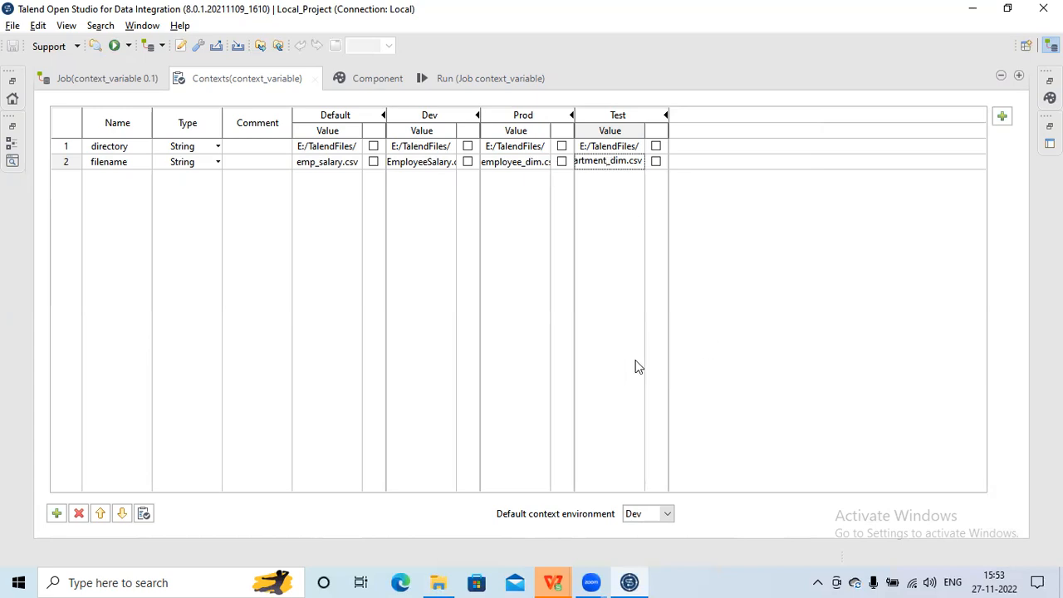
# - Restore the normal layout, run the job in the Prod context and enlarge the Run view to show its output
pyautogui.doubleClick(246, 82)
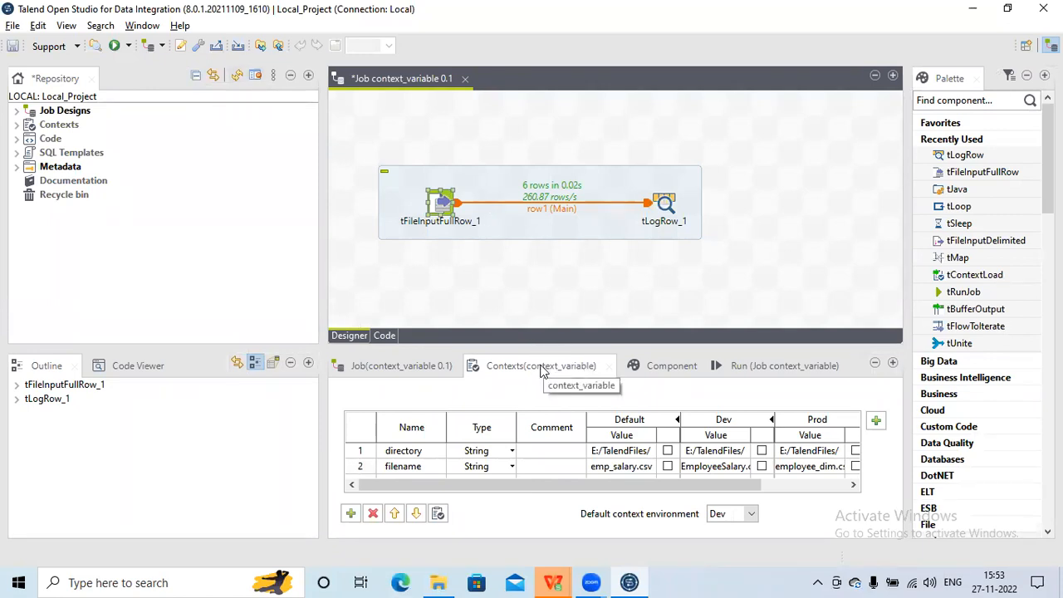
pyautogui.click(763, 370)
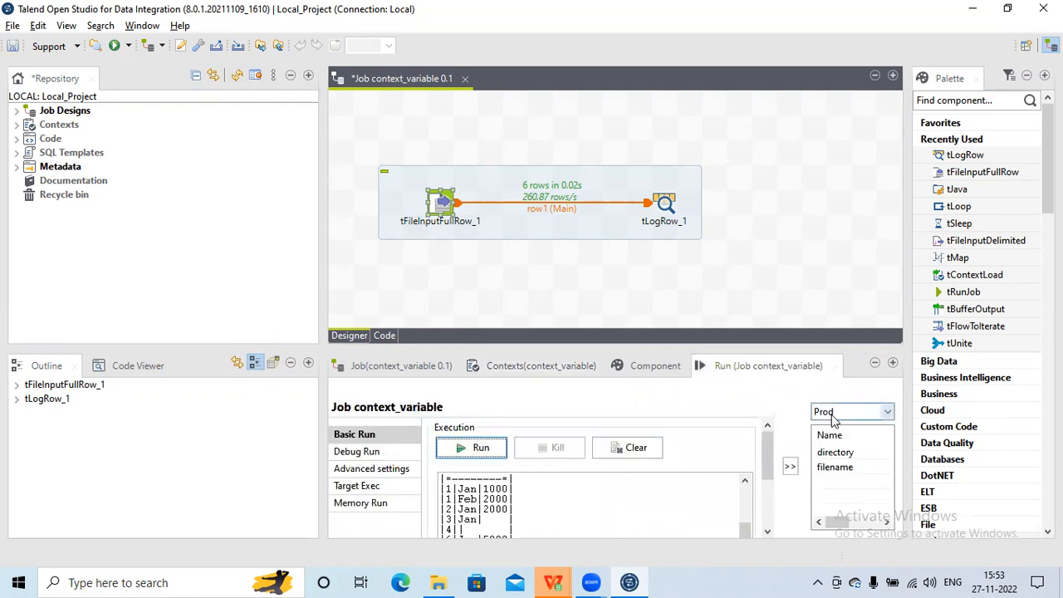
pyautogui.doubleClick(521, 365)
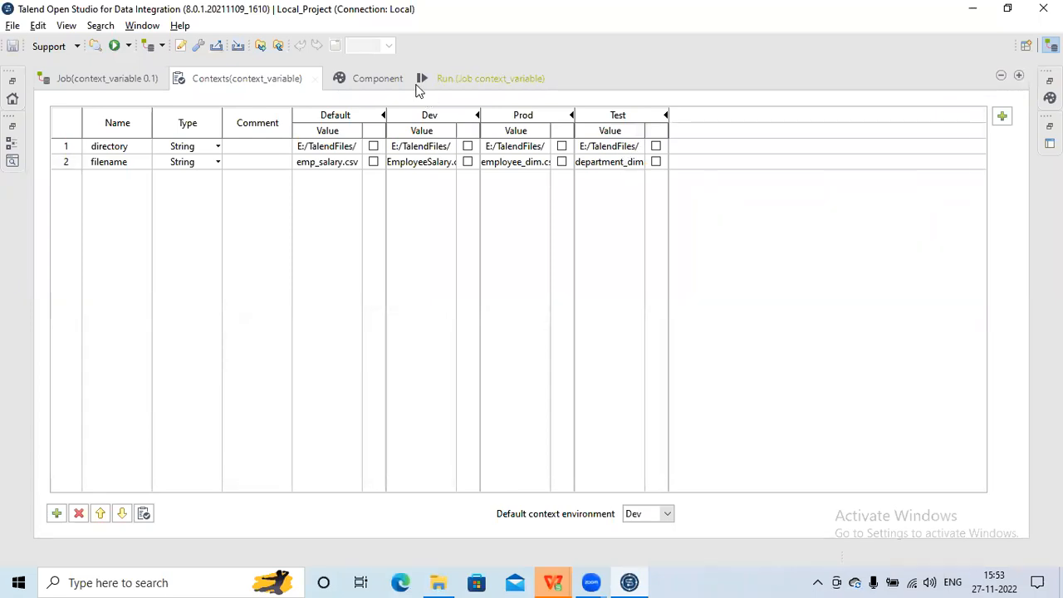
pyautogui.doubleClick(447, 76)
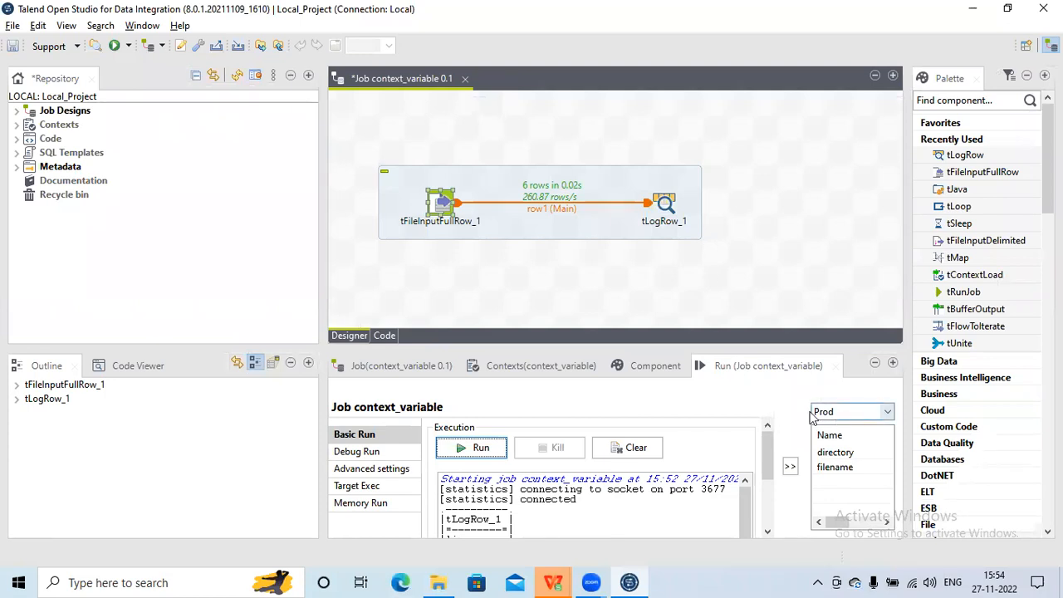
pyautogui.click(480, 449)
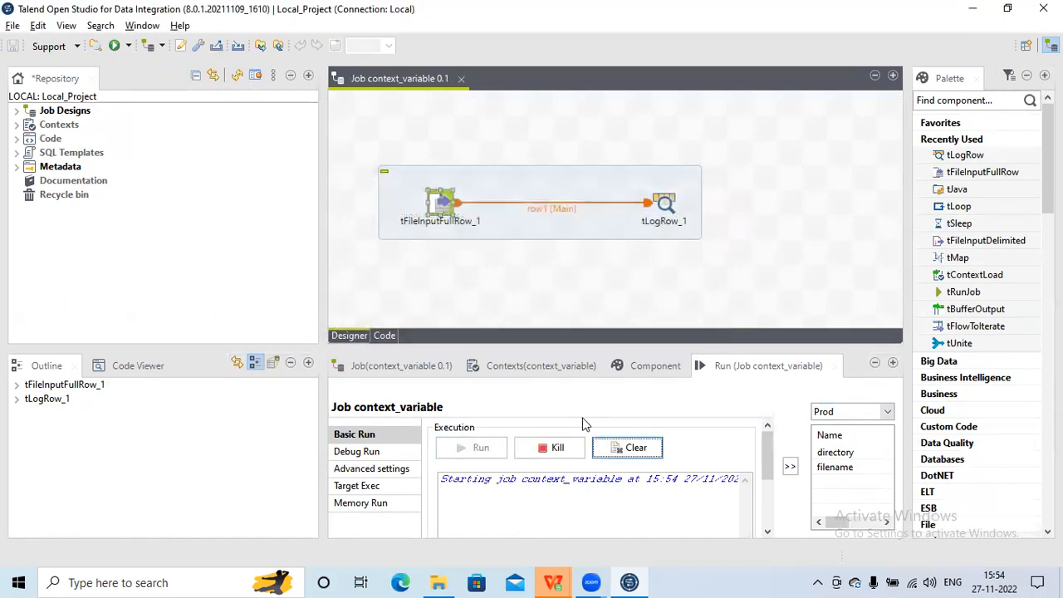
pyautogui.doubleClick(727, 365)
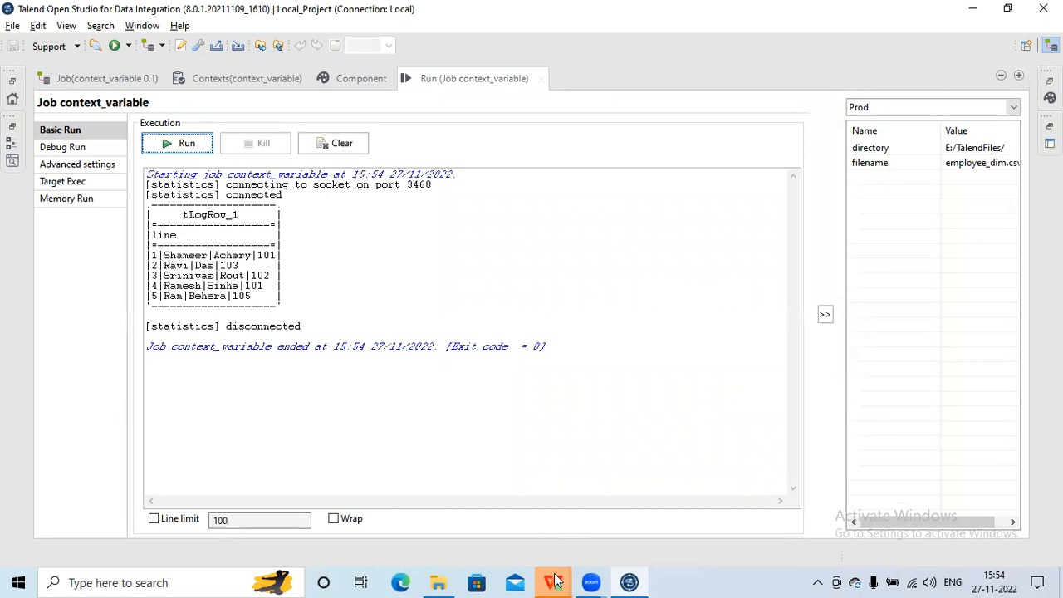
# - Try to bring up the already opened CSV files in the spreadsheet program for comparison with the job output
pyautogui.moveTo(555, 581)
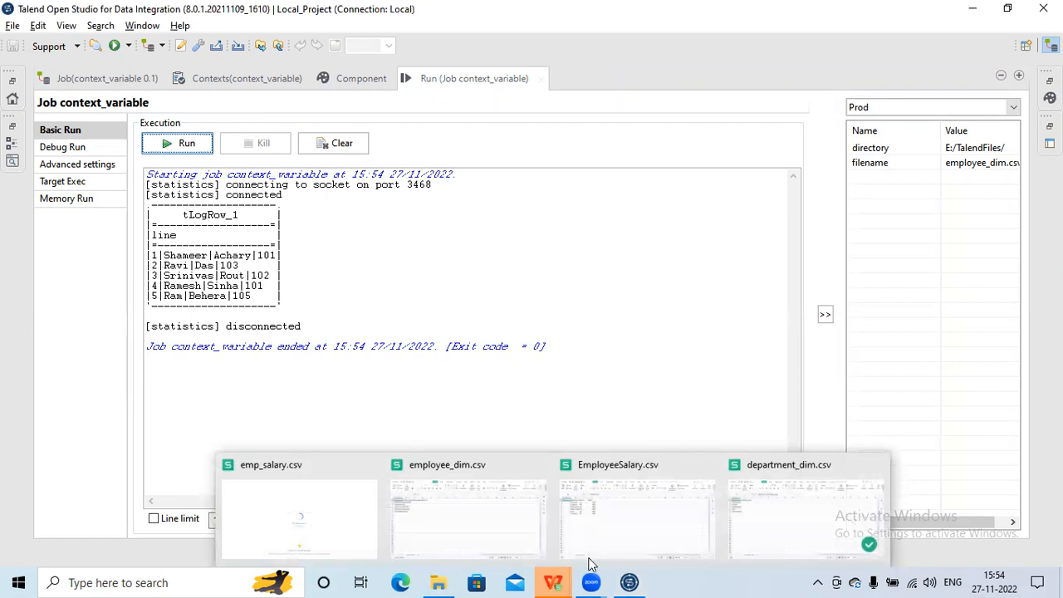
pyautogui.click(785, 515)
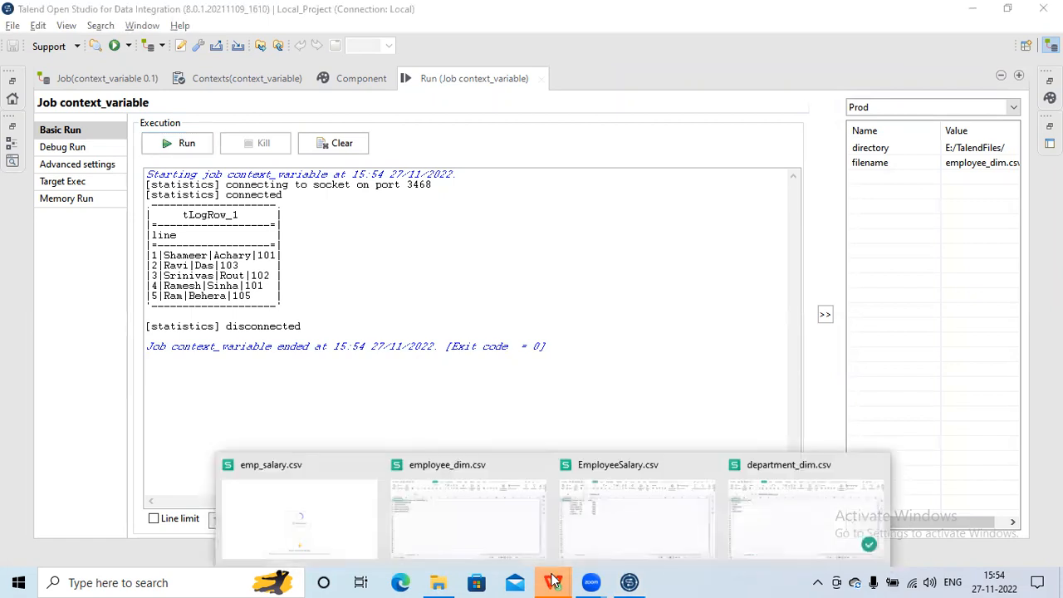
pyautogui.click(712, 493)
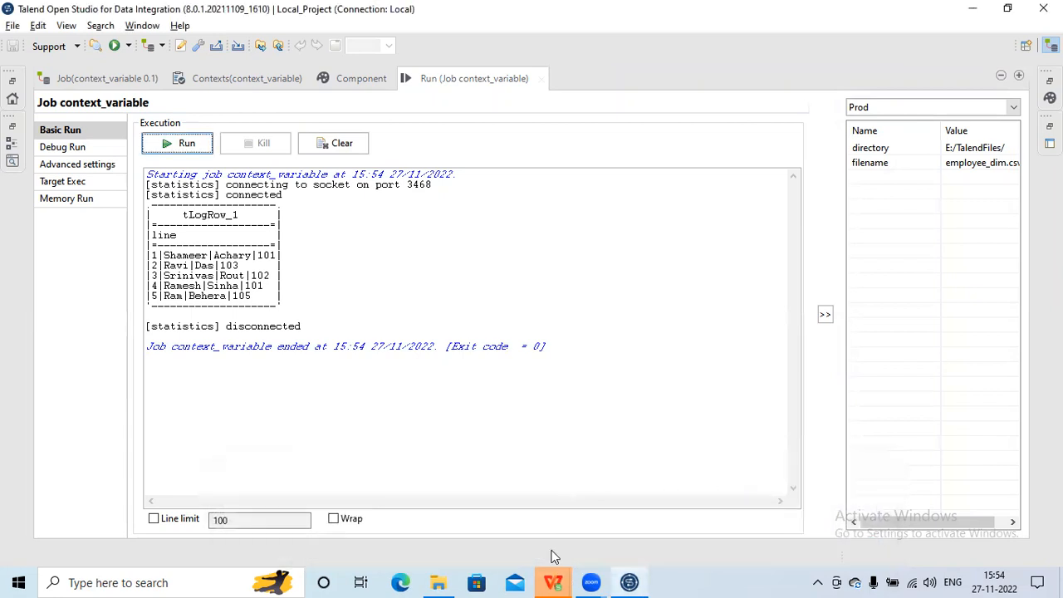
pyautogui.click(555, 581)
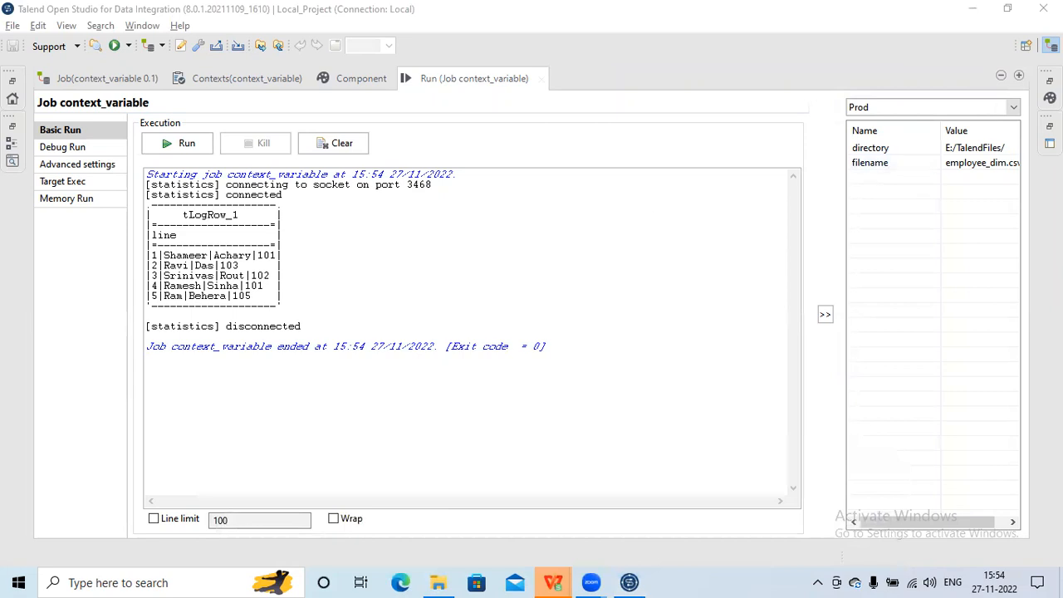
# - Switch the run context from Prod to Test
pyautogui.click(1014, 106)
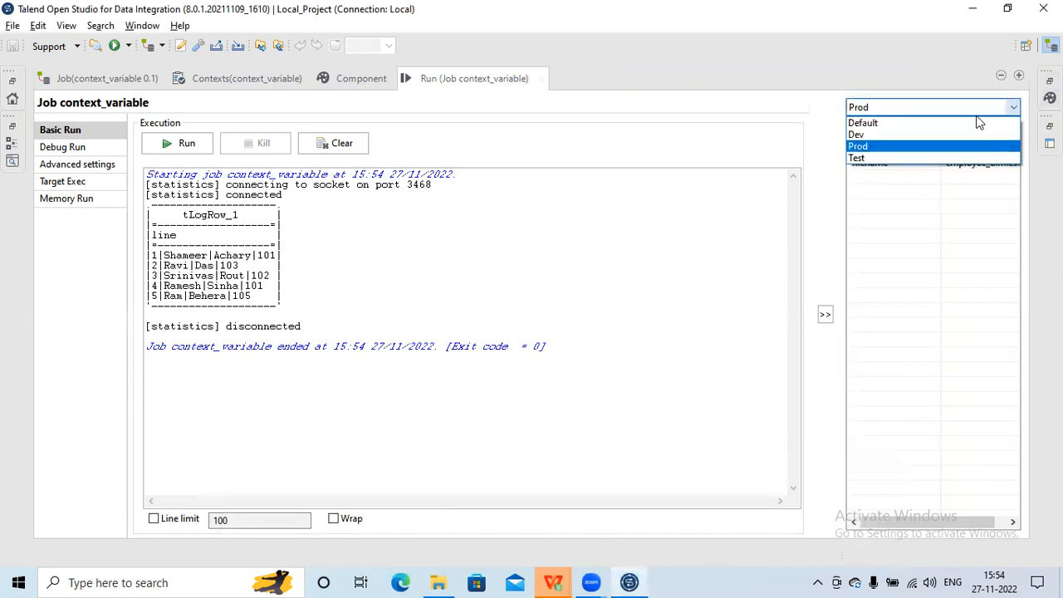
pyautogui.click(919, 158)
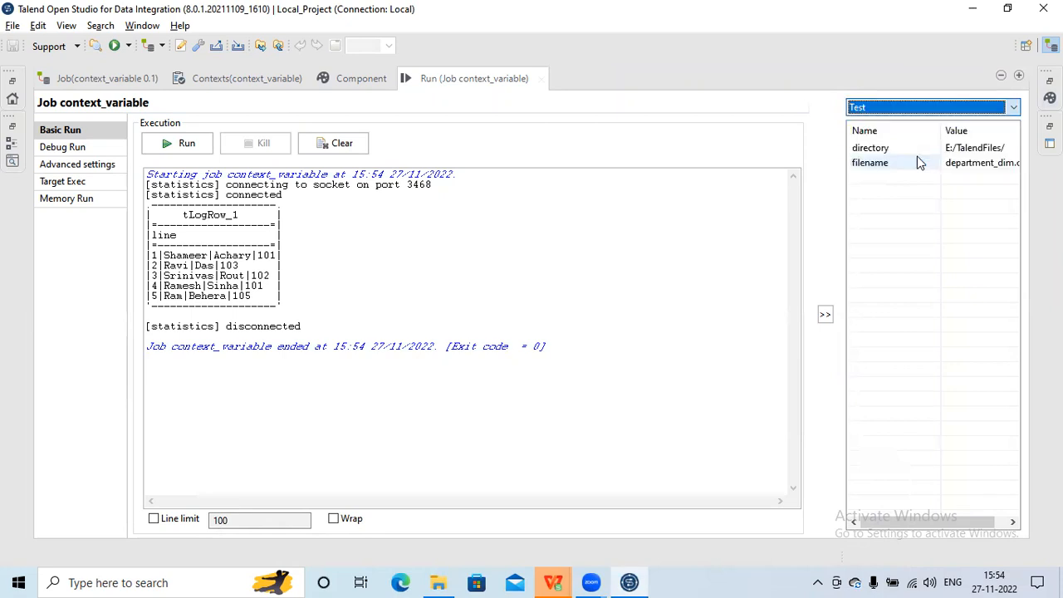
# - Check the filename values of the Prod and Test contexts in the Contexts table, ending back in the enlarged Run view
pyautogui.doubleClick(490, 78)
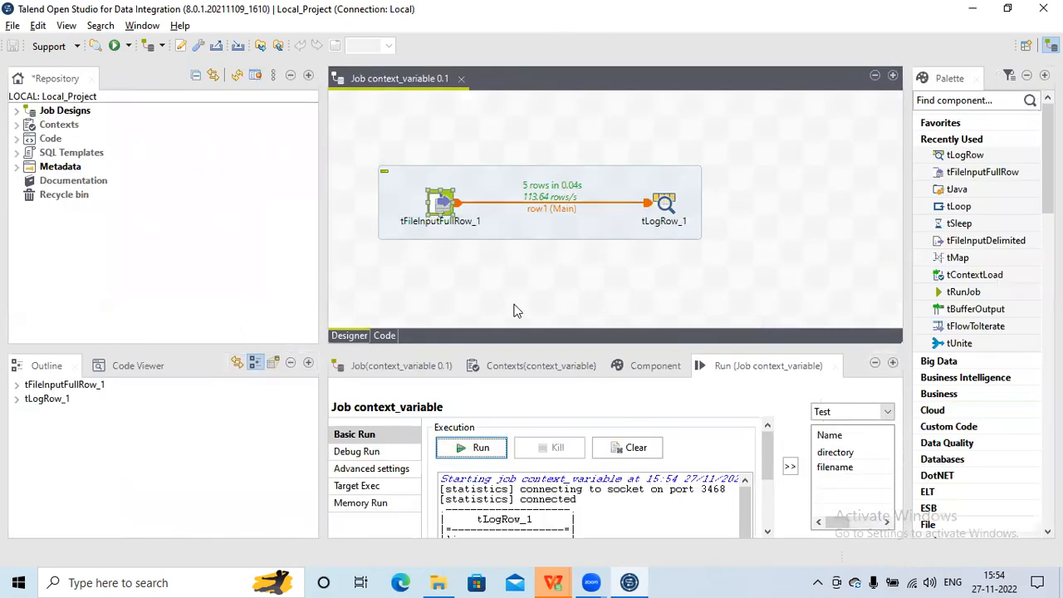
pyautogui.click(514, 366)
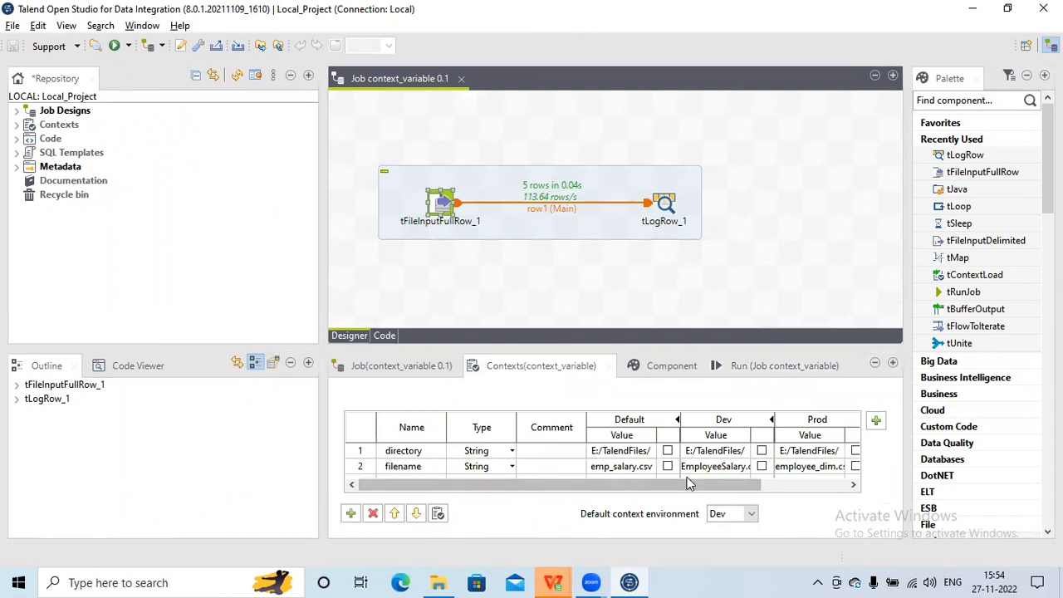
pyautogui.moveTo(687, 492); pyautogui.dragTo(776, 500)
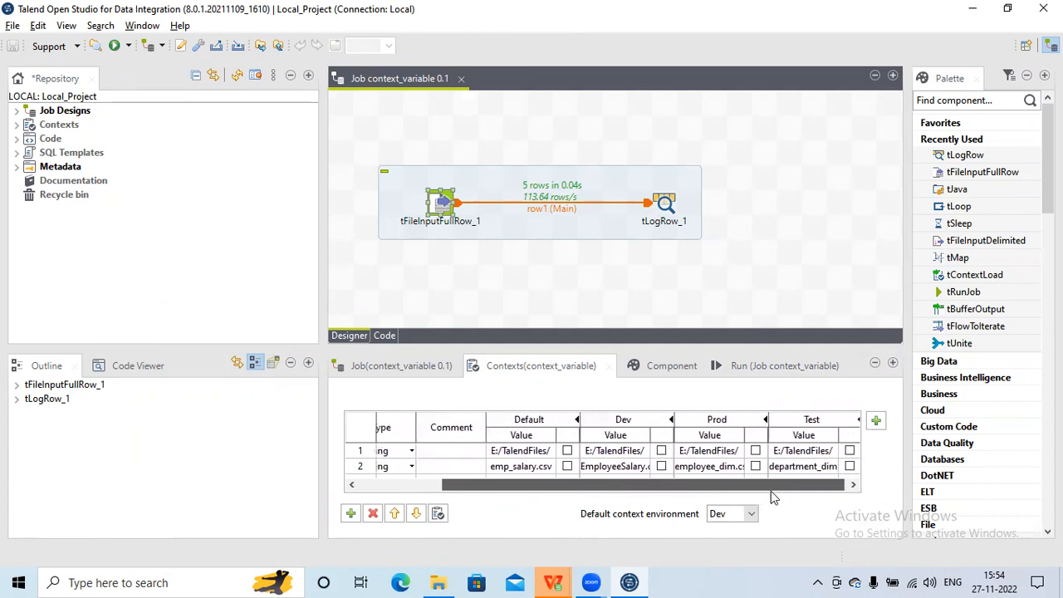
pyautogui.click(702, 470)
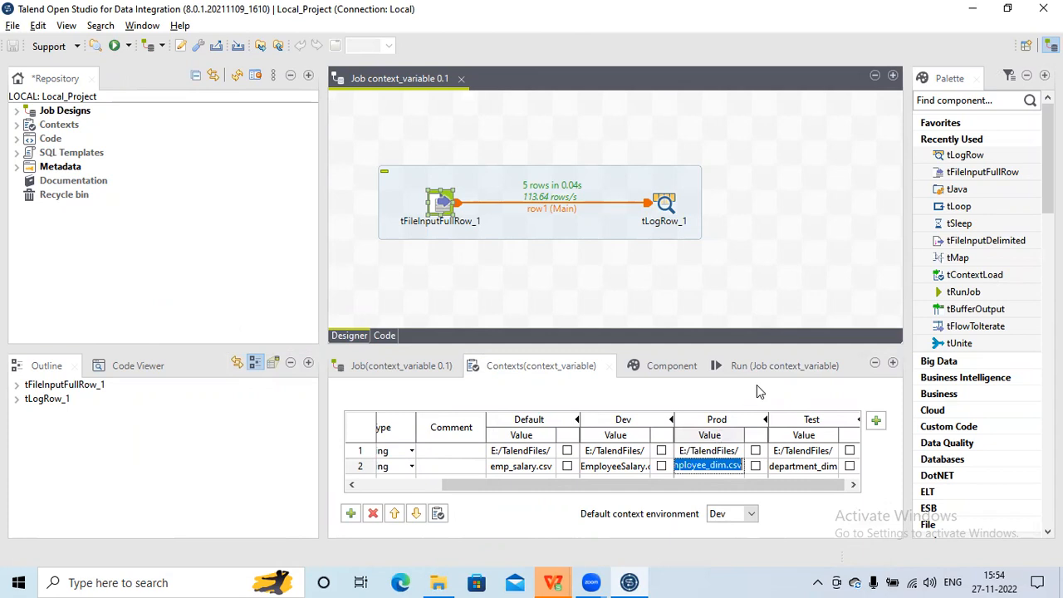
pyautogui.click(757, 373)
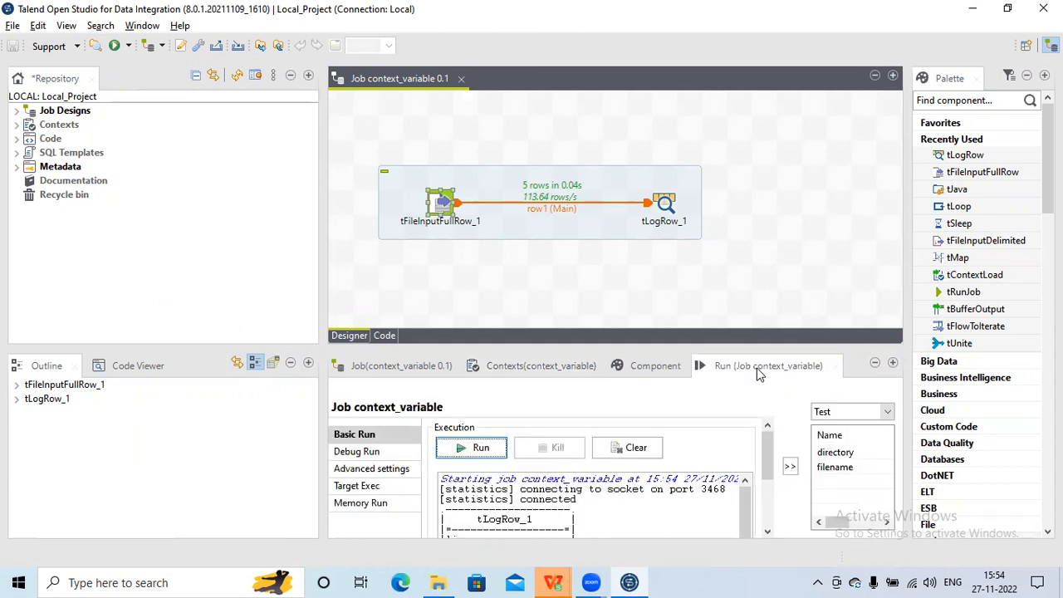
pyautogui.doubleClick(757, 374)
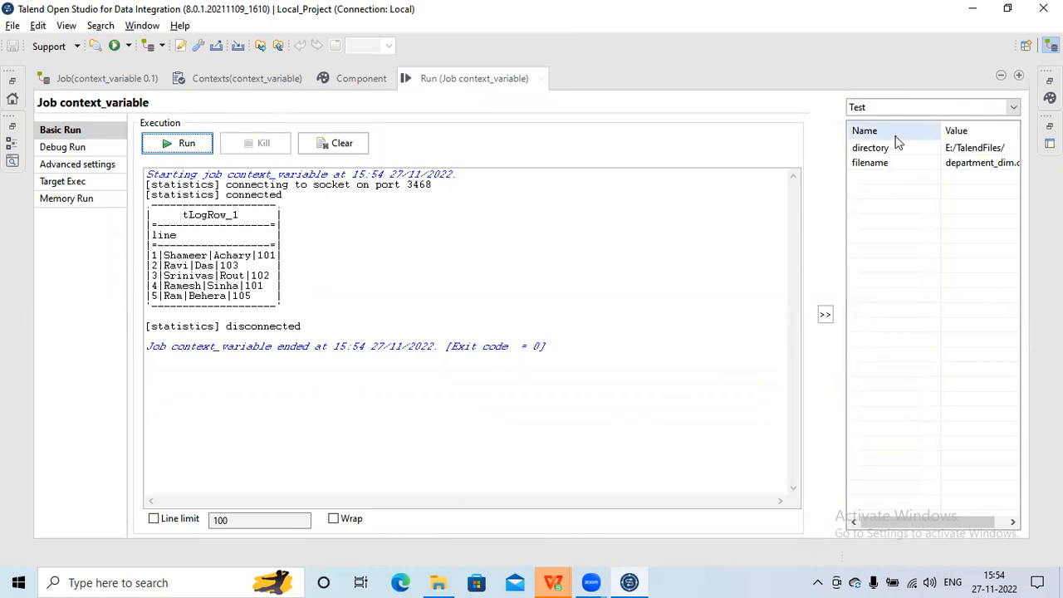
pyautogui.click(276, 76)
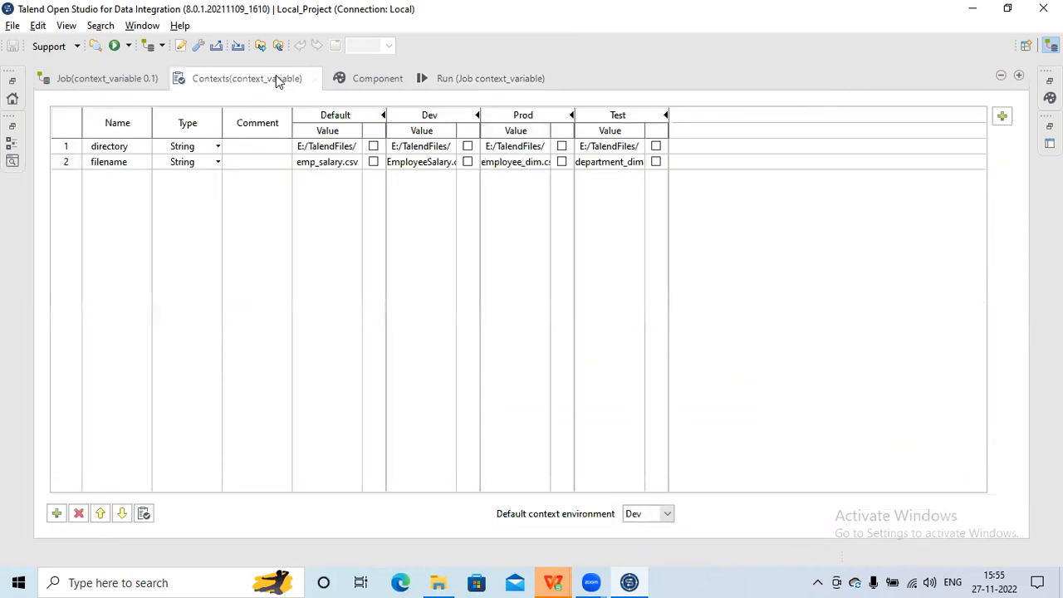
pyautogui.click(628, 162)
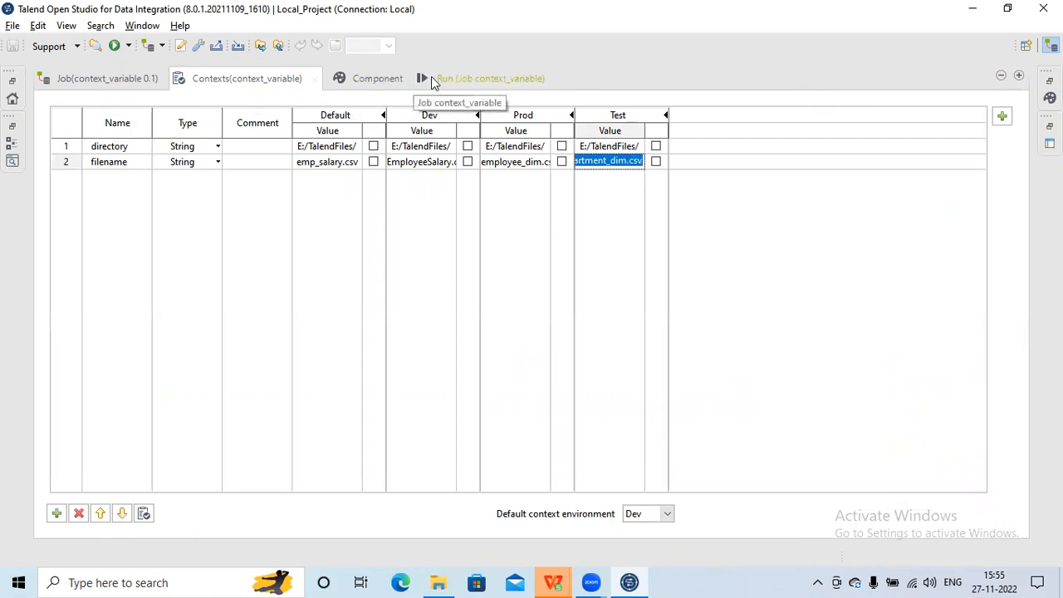
pyautogui.click(464, 79)
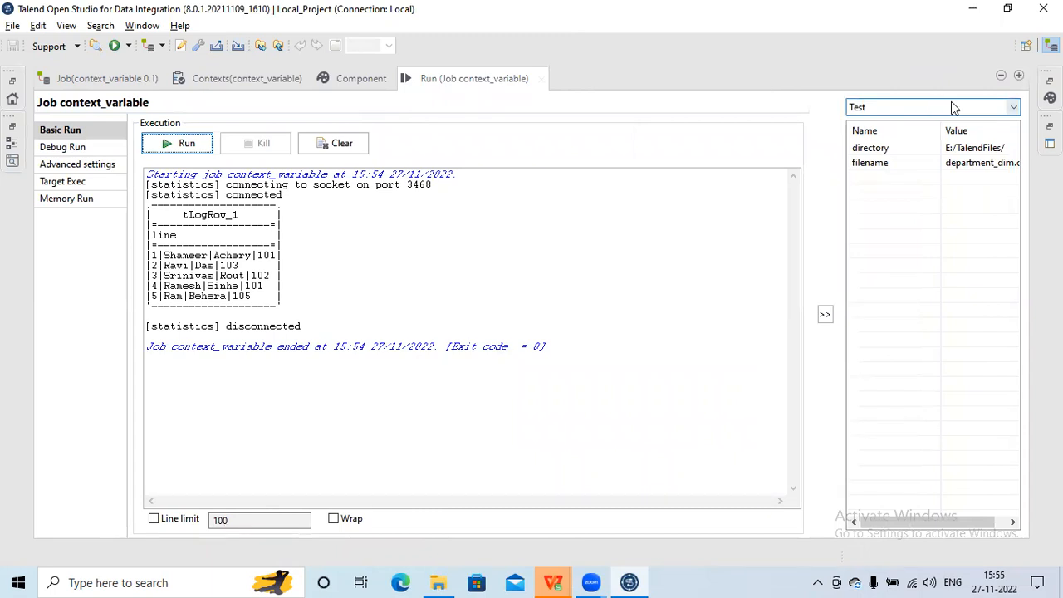
# - Run the job in the Test context, and run it again in the Dev context after checking the Dev filename value in the Contexts table
pyautogui.click(183, 143)
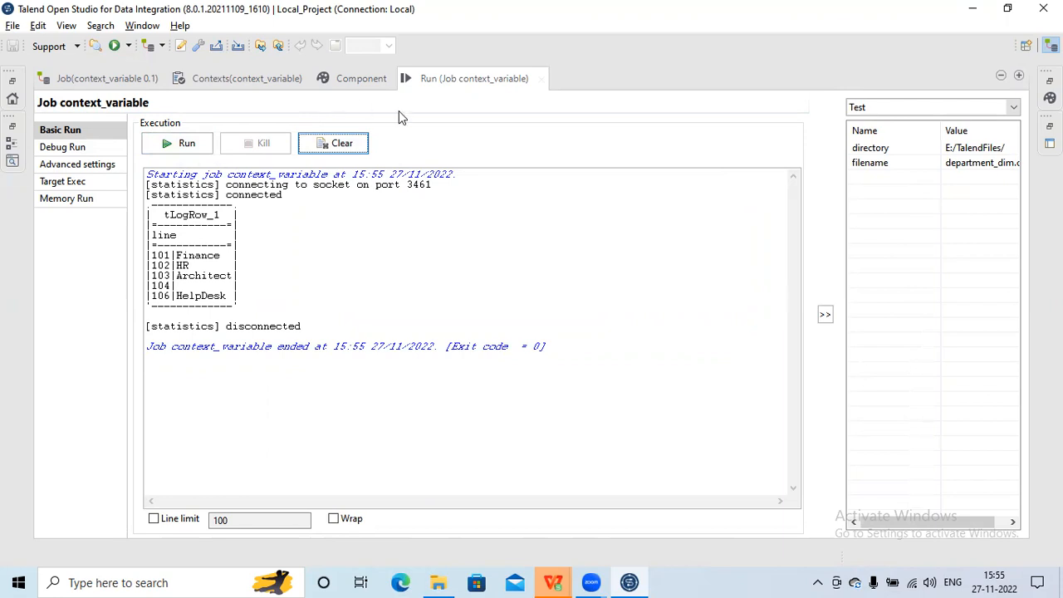
pyautogui.click(1014, 108)
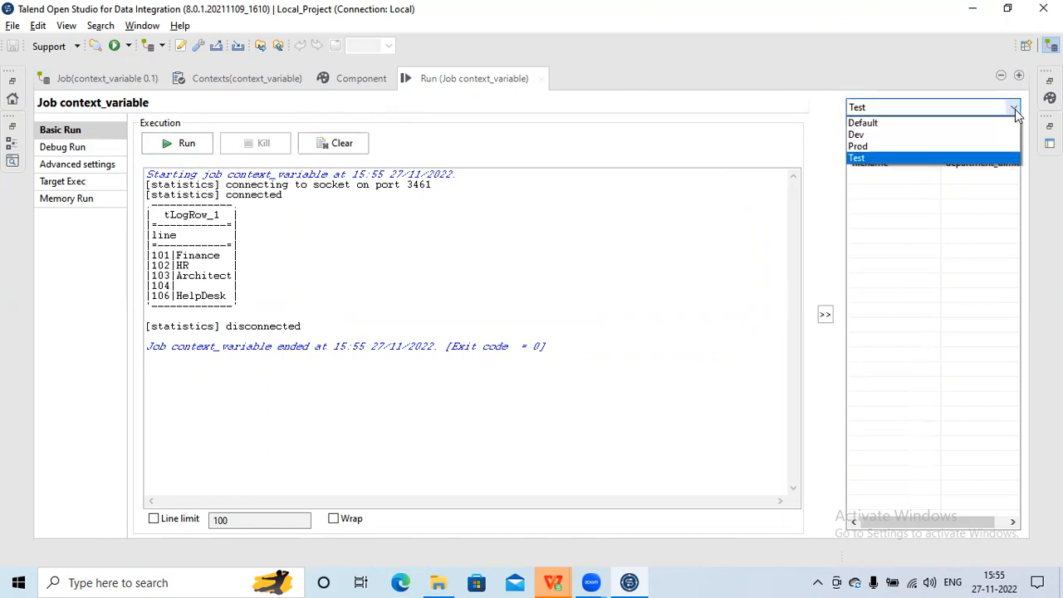
pyautogui.click(928, 135)
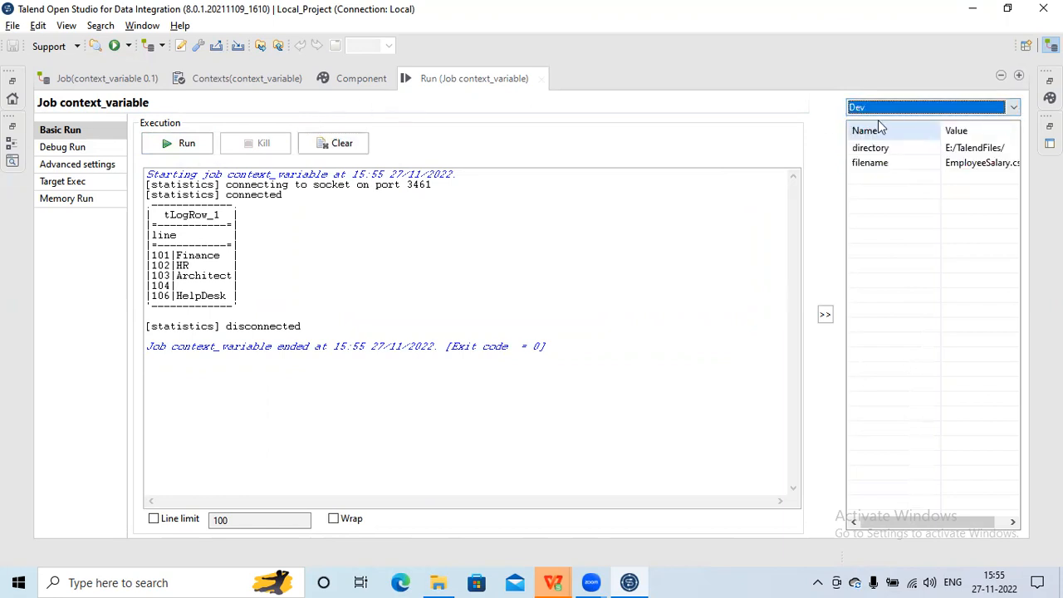
pyautogui.click(228, 77)
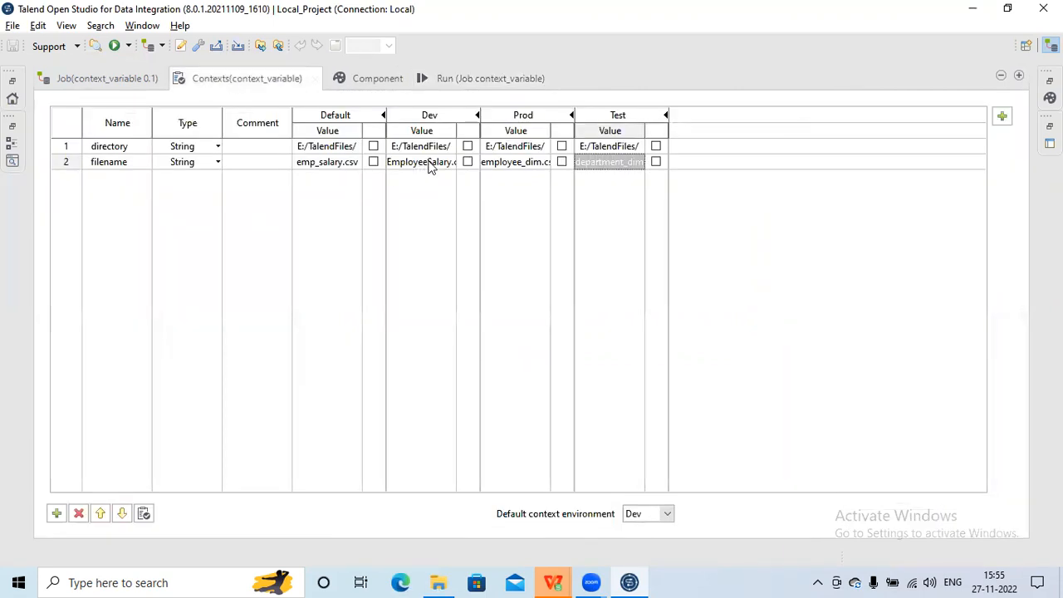
pyautogui.click(461, 81)
pyautogui.click(186, 151)
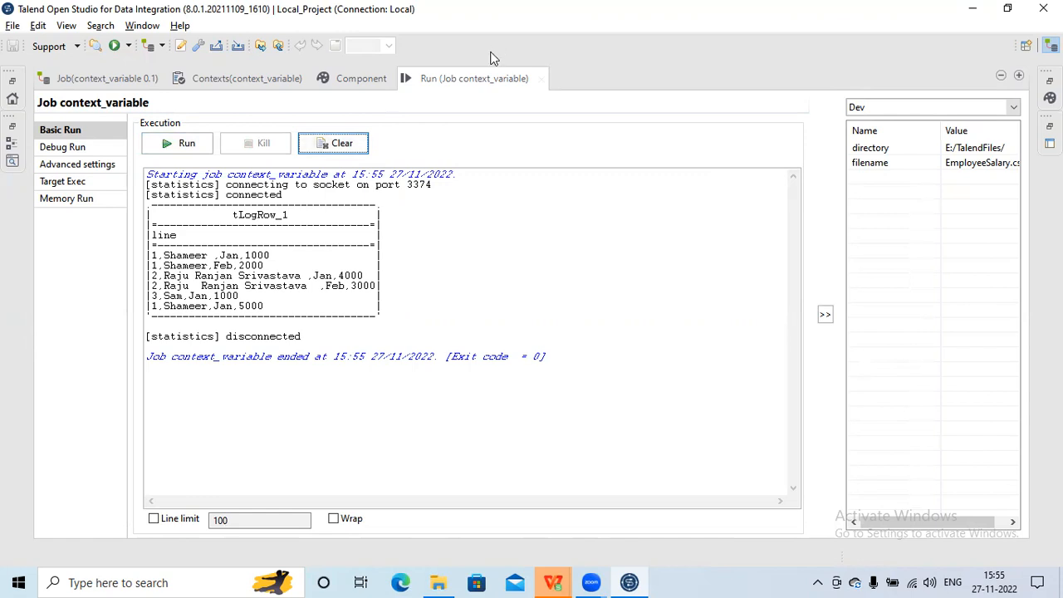
# - Review the context values of all environments in the enlarged Contexts table, and return to the normal layout with the Run view showing
pyautogui.doubleClick(475, 80)
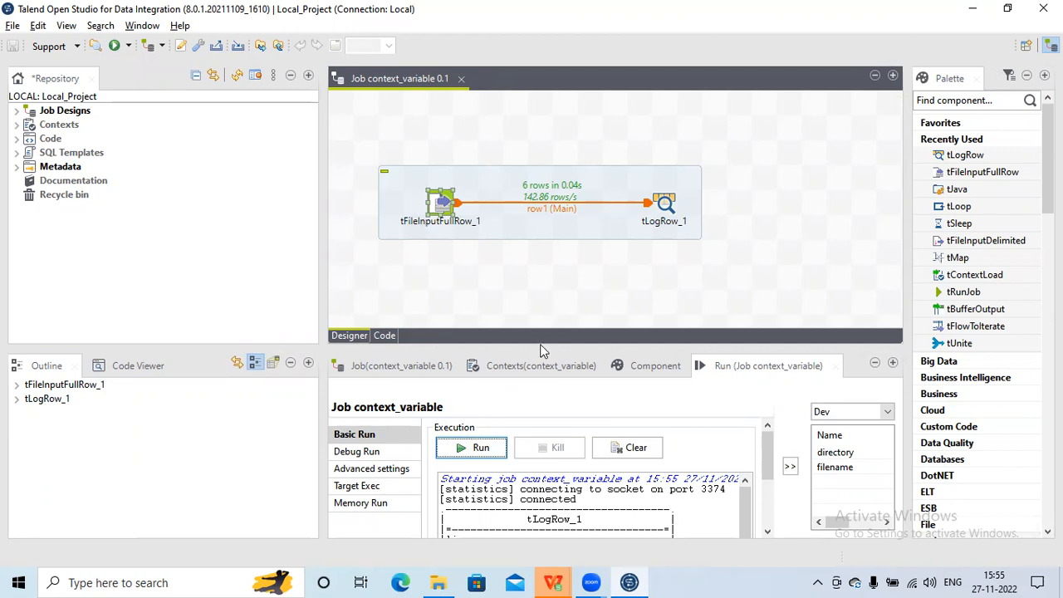
pyautogui.doubleClick(535, 371)
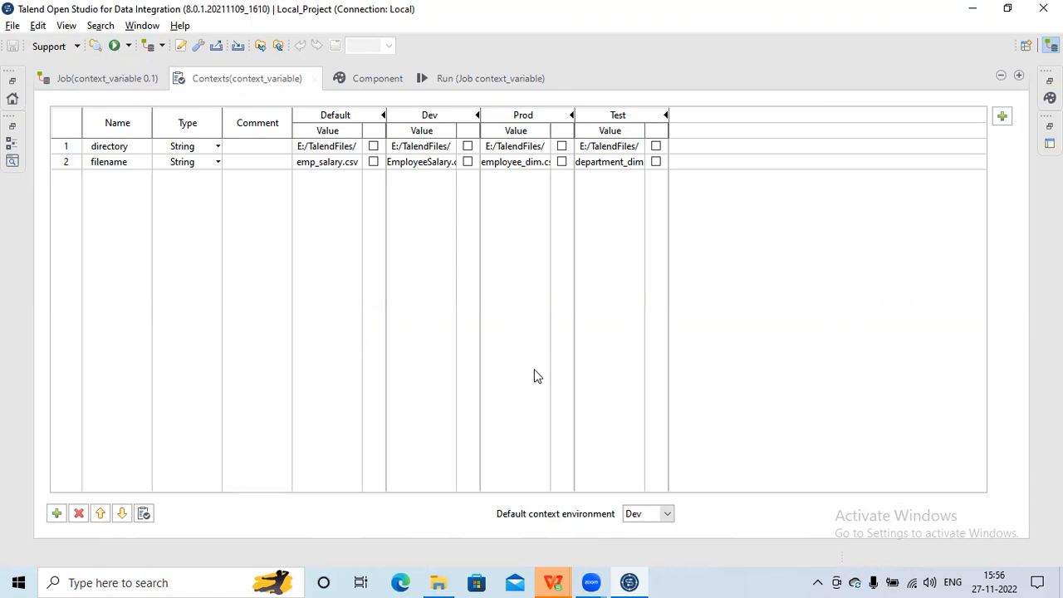
pyautogui.doubleClick(465, 81)
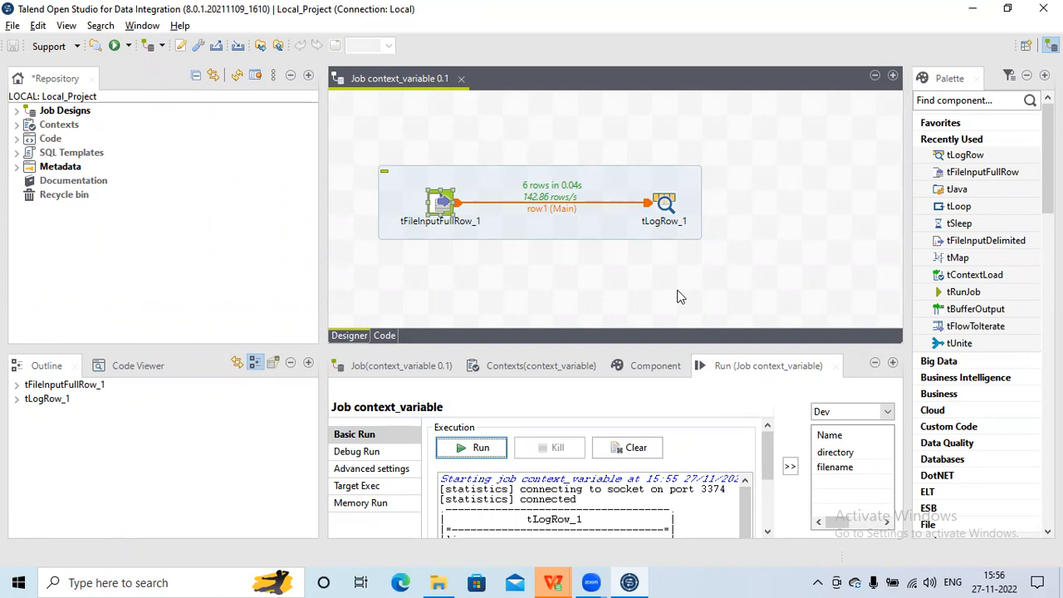
pyautogui.moveTo(591, 582)
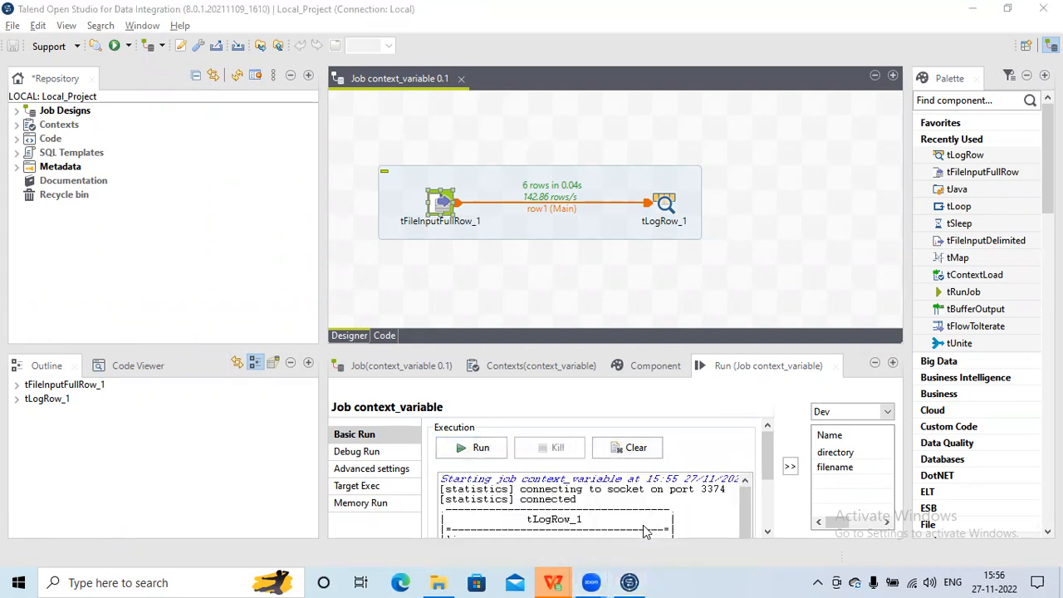
pyautogui.hotkey('alt', 'Tab')
pyautogui.hotkey('alt', 'Tab')
pyautogui.hotkey('alt', 'Tab')
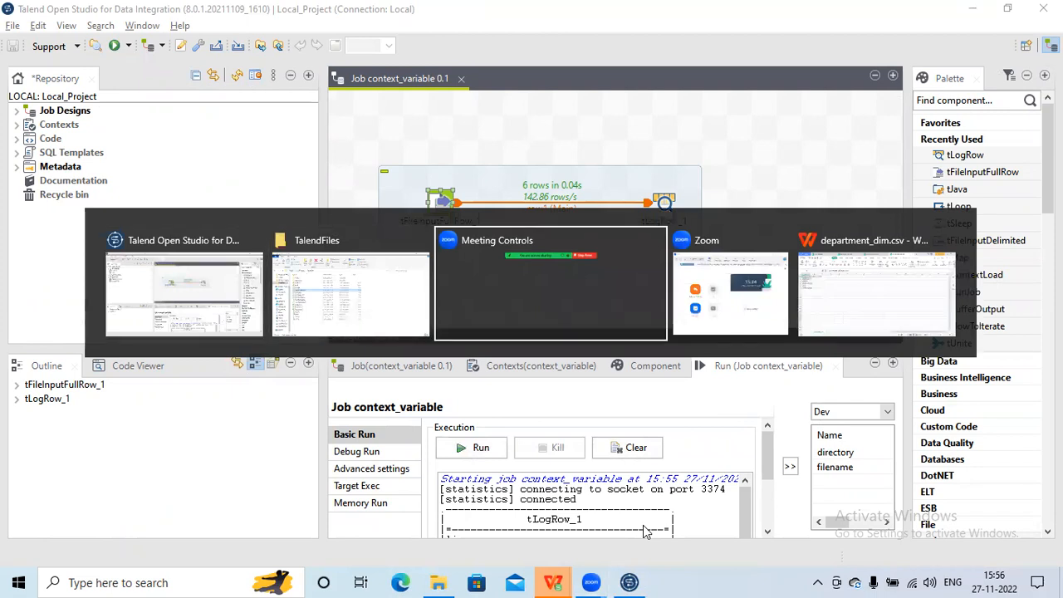